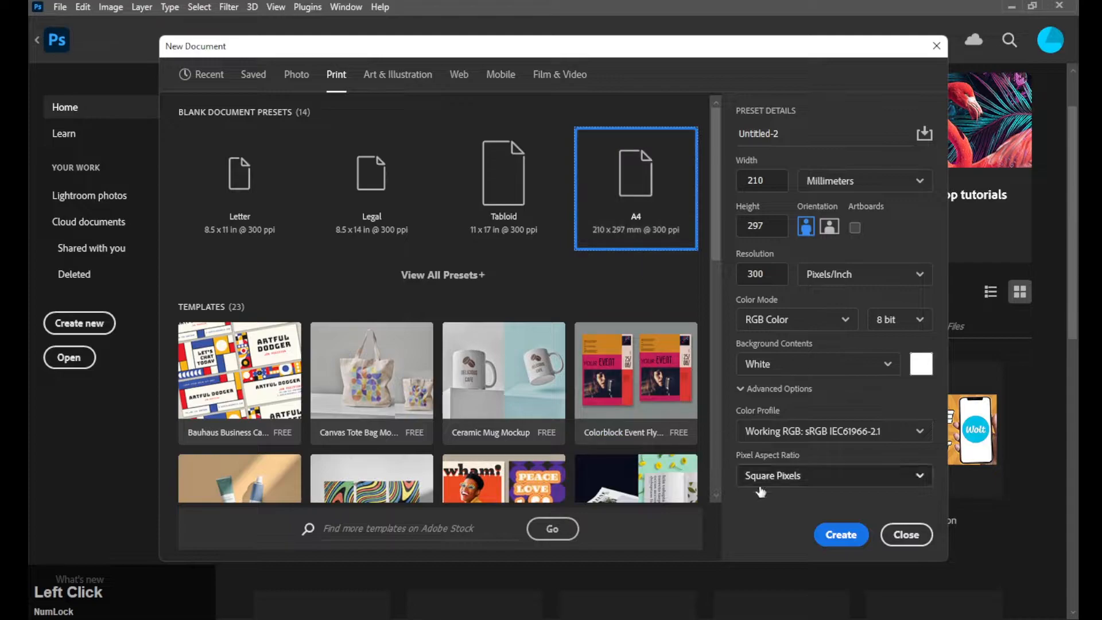
- Create a blank A4 portrait document (210×297 mm, 300 ppi) and select the empty Layer 4
{"action": "left_click", "coordinate": [837, 535]}
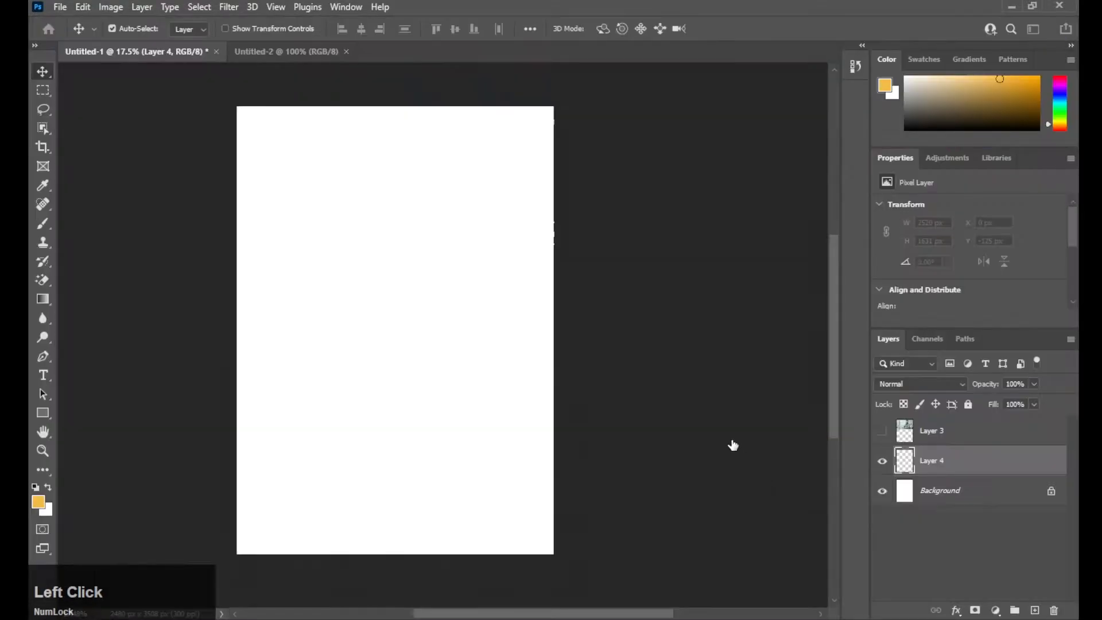
{"action": "left_click", "coordinate": [982, 561]}
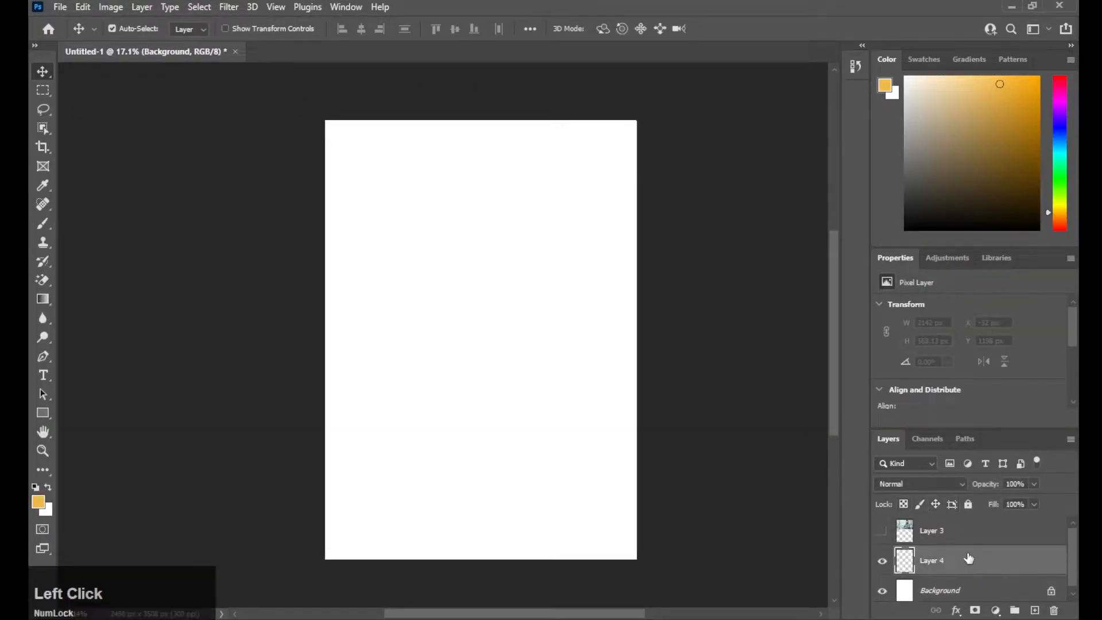
{"action": "left_click", "coordinate": [46, 358]}
- Draw a closed wave-shaped path sweeping across the upper part of the page with the Pen tool
{"action": "left_click_drag", "start_coordinate": [325, 347], "coordinate": [300, 381]}
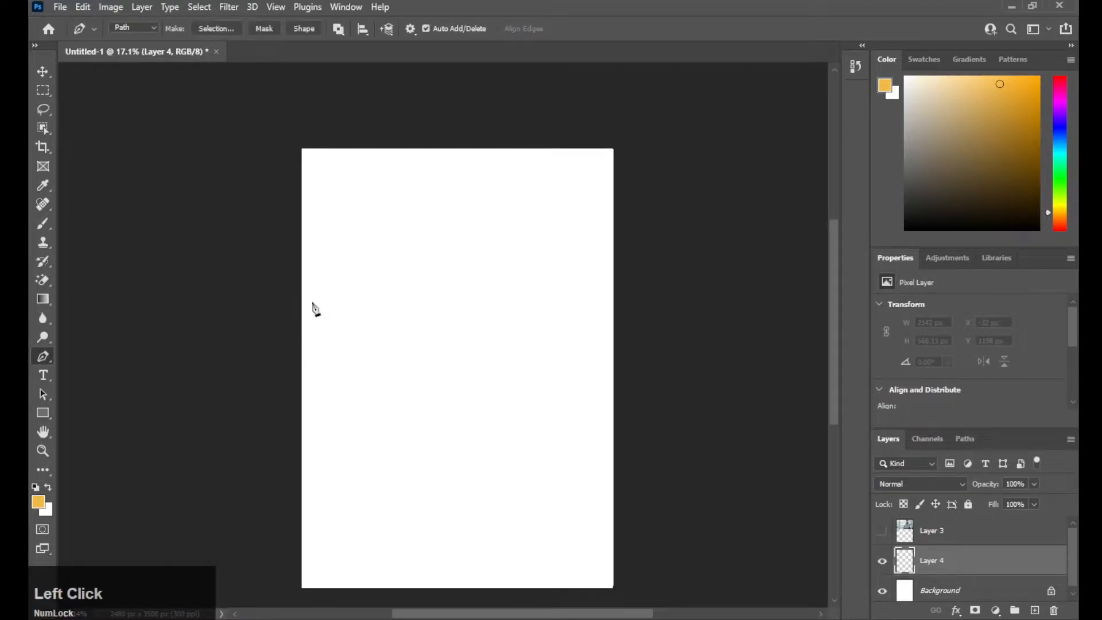
{"action": "left_click_drag", "start_coordinate": [621, 251], "coordinate": [772, 101]}
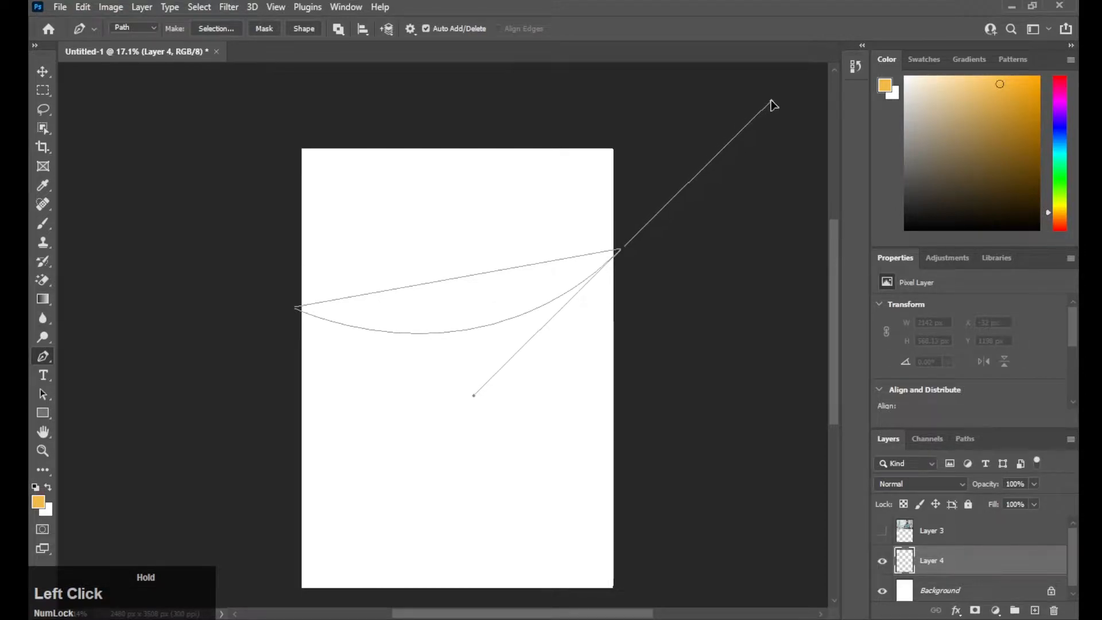
{"action": "left_click_drag", "start_coordinate": [656, 374], "coordinate": [663, 352]}
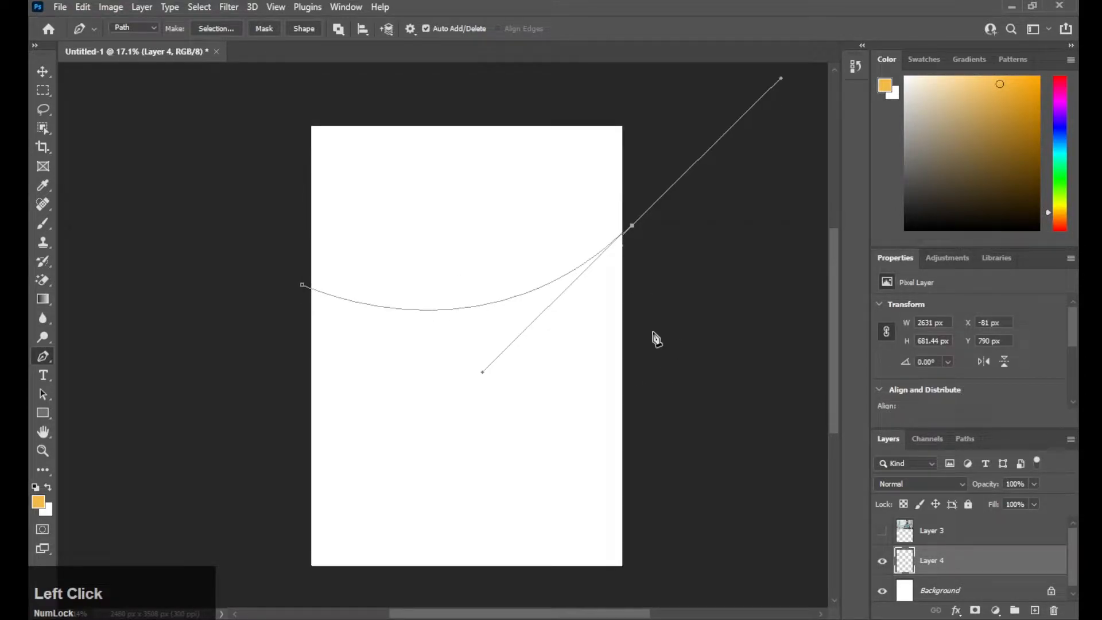
{"action": "left_click", "coordinate": [626, 320]}
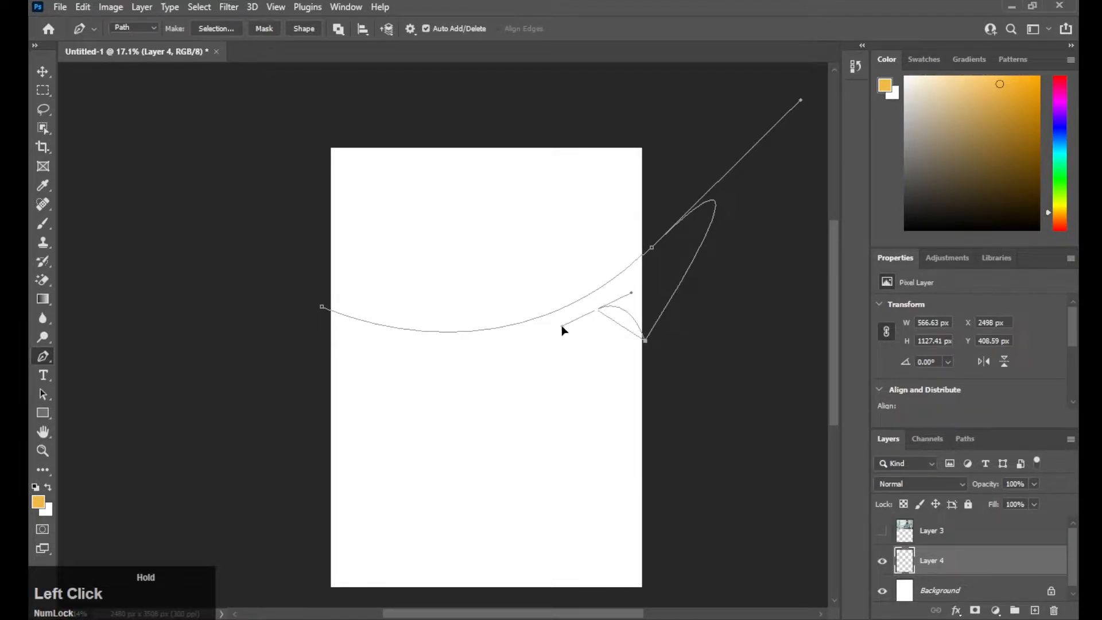
{"action": "left_click_drag", "start_coordinate": [555, 331], "coordinate": [579, 328]}
{"action": "key", "text": "space"}
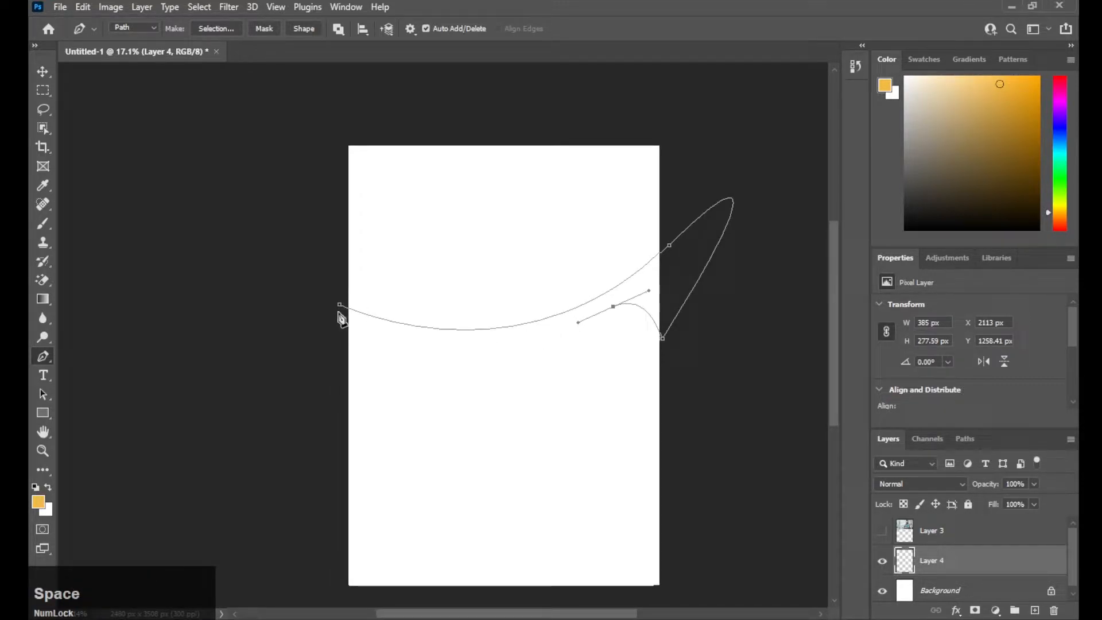
{"action": "left_click_drag", "start_coordinate": [337, 320], "coordinate": [204, 259]}
{"action": "key", "text": "space"}
{"action": "left_click_drag", "start_coordinate": [262, 314], "coordinate": [244, 331]}
{"action": "left_click", "coordinate": [320, 322]}
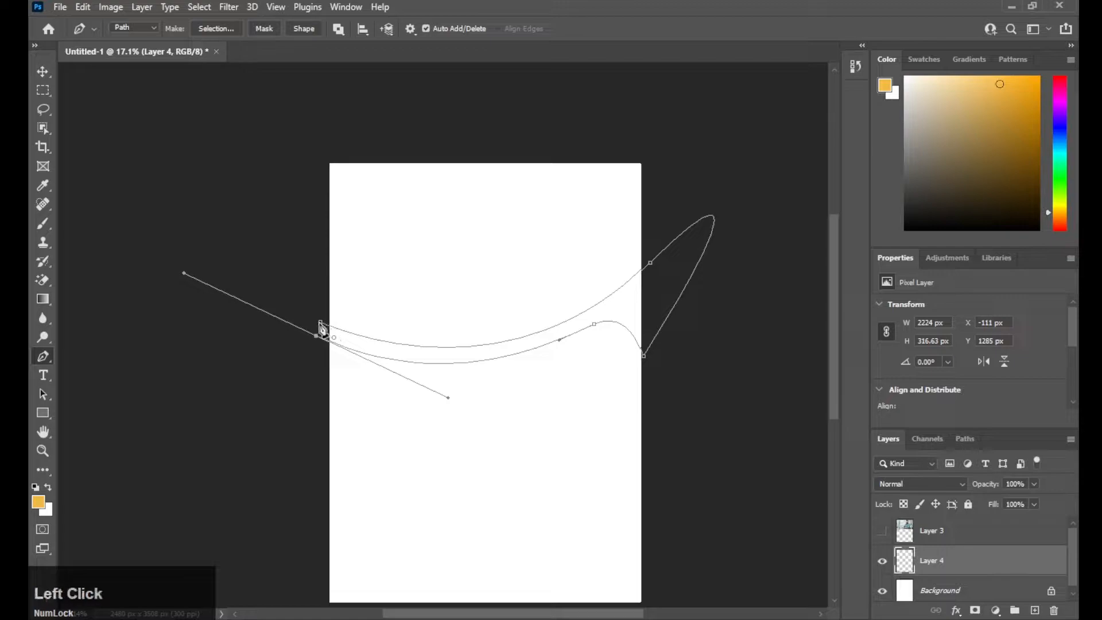
{"action": "key", "text": "space"}
{"action": "left_click_drag", "start_coordinate": [320, 322], "coordinate": [293, 342]}
- Fill the closed wave path with yellow
{"action": "right_click", "coordinate": [346, 368]}
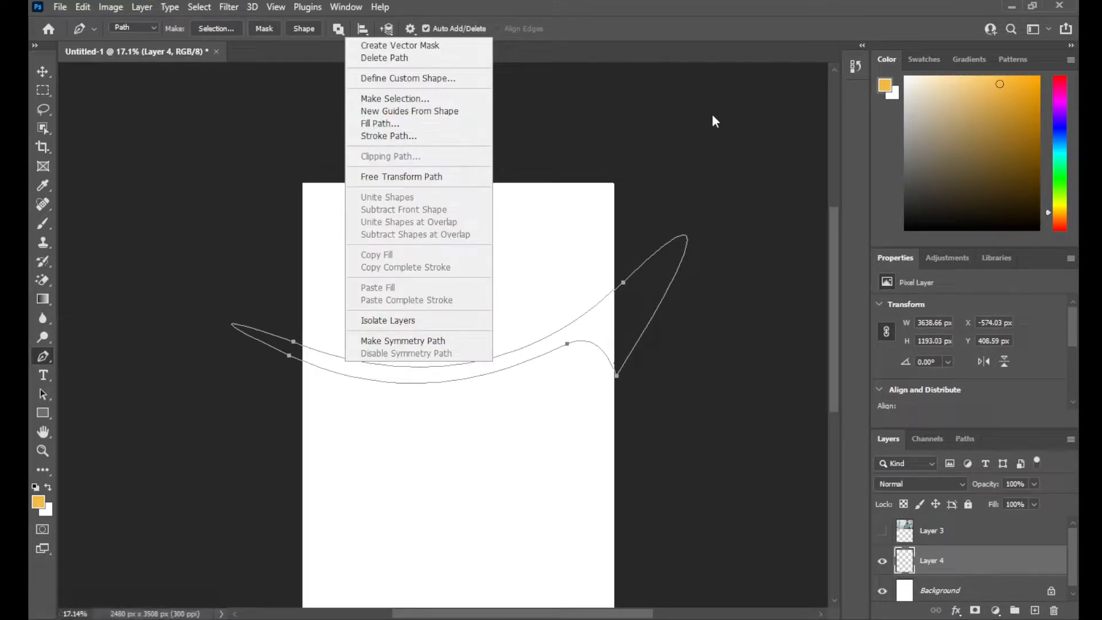
{"action": "left_click", "coordinate": [917, 65]}
{"action": "left_click", "coordinate": [922, 61]}
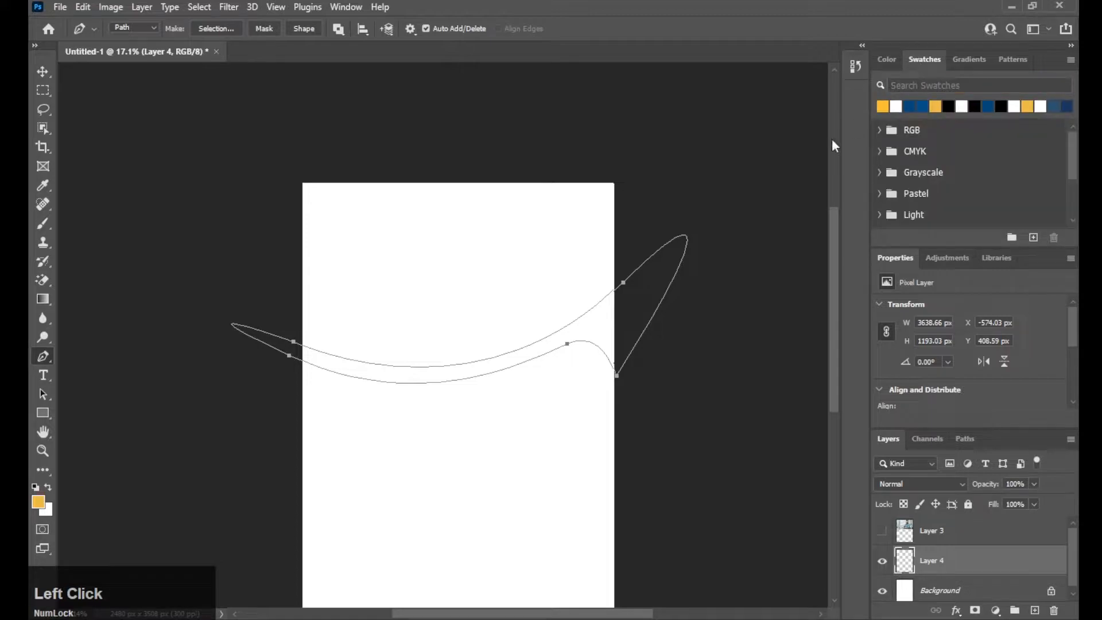
{"action": "right_click", "coordinate": [454, 376]}
{"action": "left_click", "coordinate": [494, 125]}
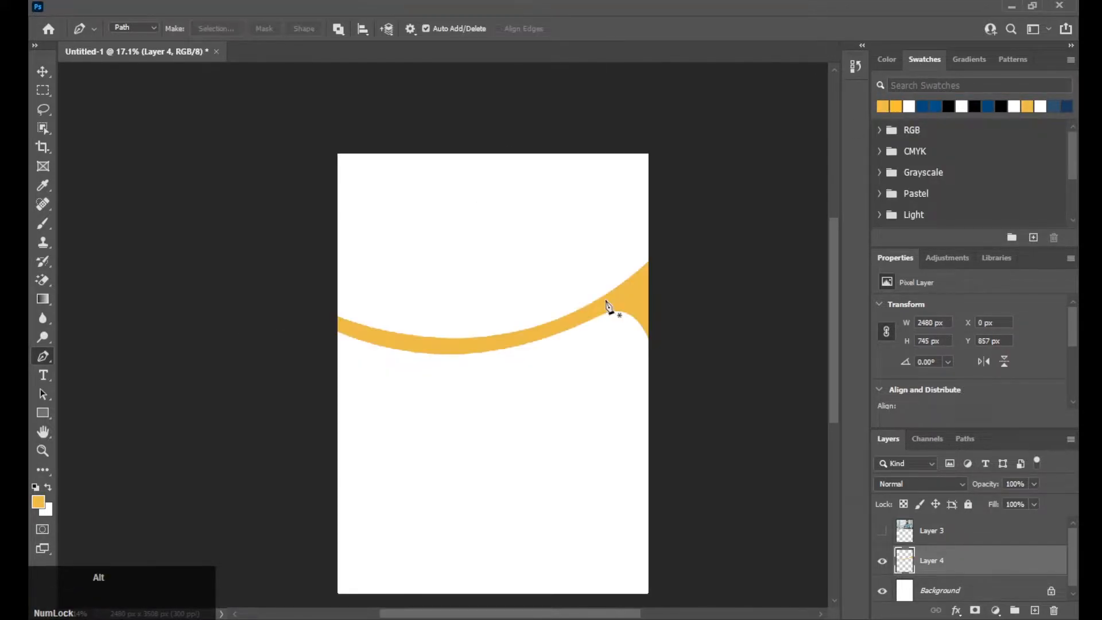
- Trace the header outline from the left page edge along the yellow wave curve
{"action": "scroll", "coordinate": [610, 308], "scroll_direction": "up", "scroll_amount": 3, "text": "alt"}
{"action": "left_click", "coordinate": [371, 312]}
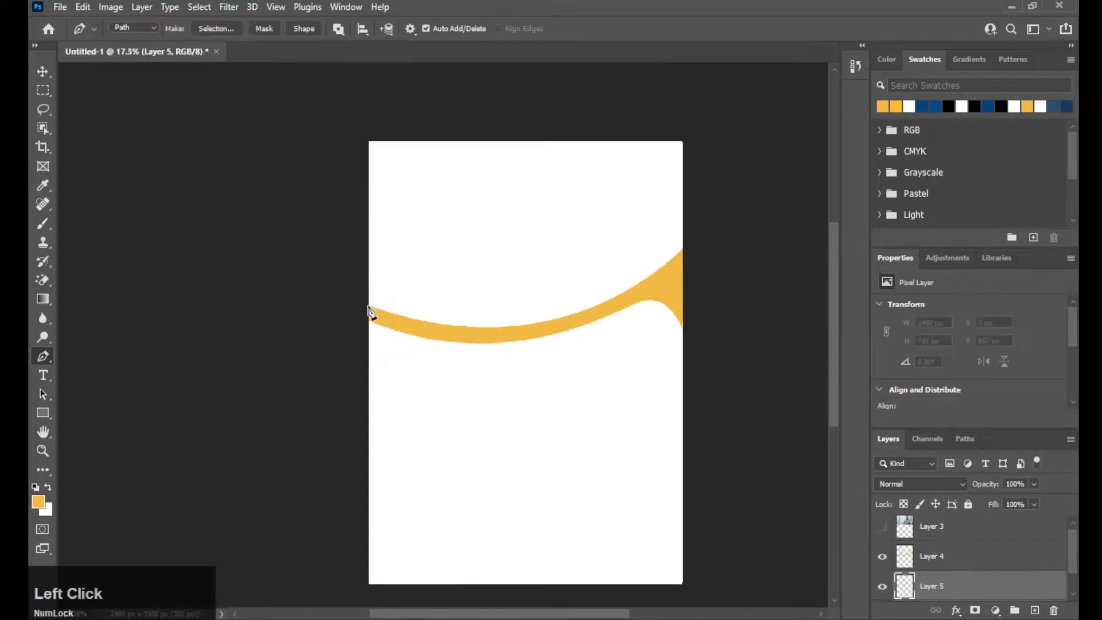
{"action": "left_click", "coordinate": [391, 325]}
{"action": "left_click", "coordinate": [437, 336]}
{"action": "key", "text": "space"}
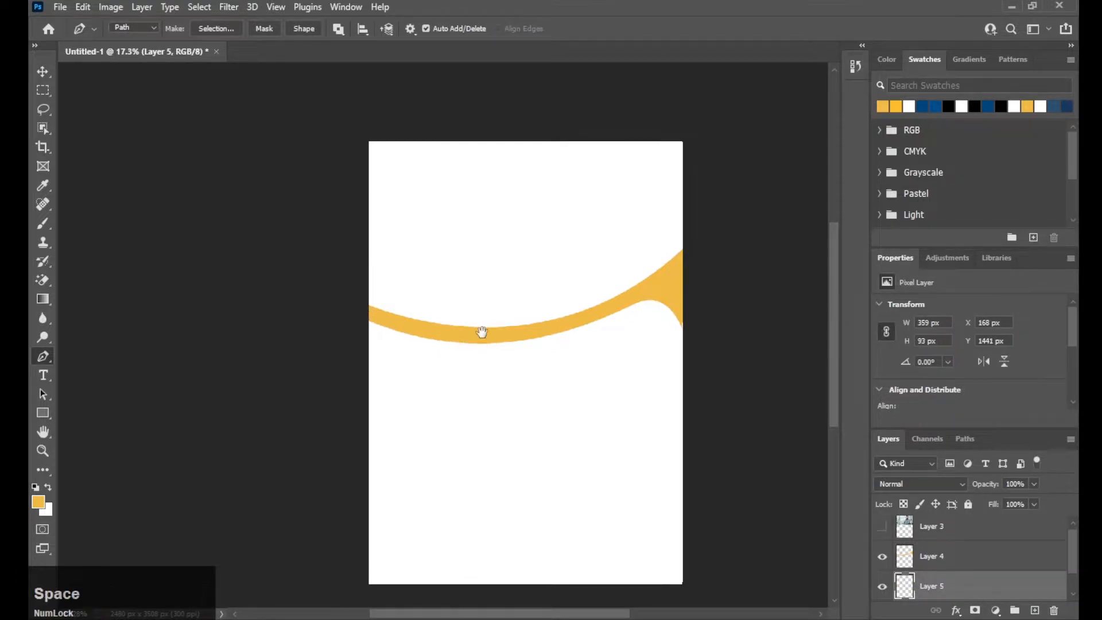
{"action": "left_click_drag", "start_coordinate": [486, 340], "coordinate": [472, 348]}
{"action": "left_click", "coordinate": [554, 340]}
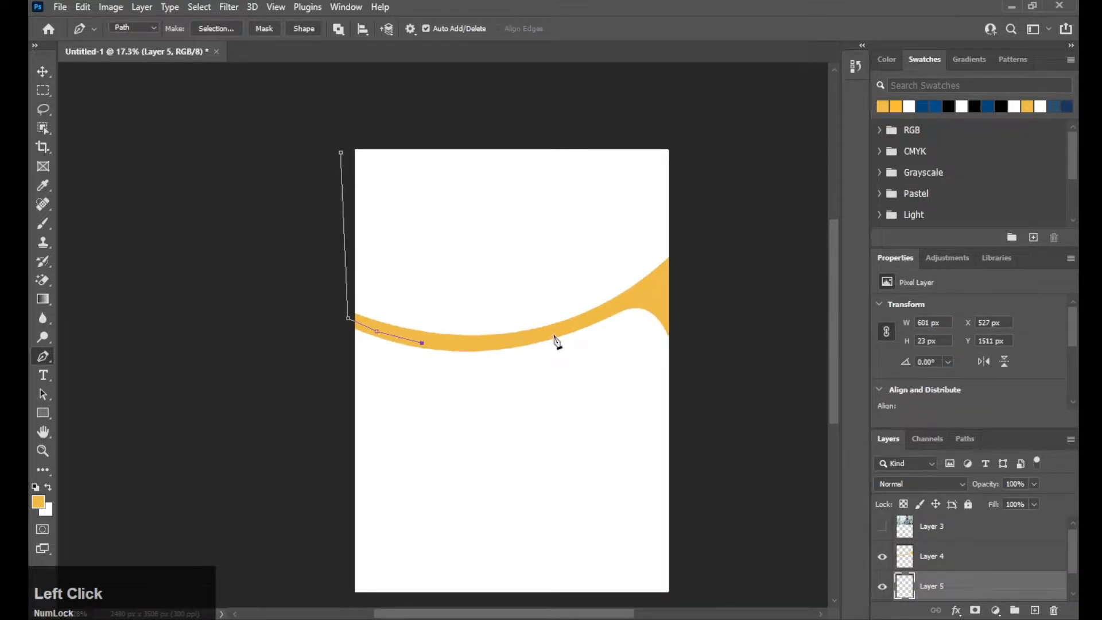
{"action": "left_click", "coordinate": [610, 306]}
{"action": "key", "text": "space"}
{"action": "left_click_drag", "start_coordinate": [610, 306], "coordinate": [590, 329]}
- Extend the header outline past the right edge and above the page top, then close it
{"action": "left_click", "coordinate": [640, 315]}
{"action": "left_click", "coordinate": [681, 303]}
{"action": "key", "text": "space"}
{"action": "left_click_drag", "start_coordinate": [673, 271], "coordinate": [681, 308]}
{"action": "key", "text": "space"}
{"action": "left_click_drag", "start_coordinate": [666, 125], "coordinate": [650, 134]}
{"action": "left_click_drag", "start_coordinate": [543, 158], "coordinate": [494, 165]}
{"action": "left_click", "coordinate": [326, 213]}
{"action": "key", "text": "space"}
{"action": "left_click_drag", "start_coordinate": [367, 219], "coordinate": [357, 226]}
- Fill the header shape with yellow and delete the leftover path
{"action": "left_click", "coordinate": [965, 438]}
{"action": "left_click", "coordinate": [935, 610]}
{"action": "left_click", "coordinate": [874, 441]}
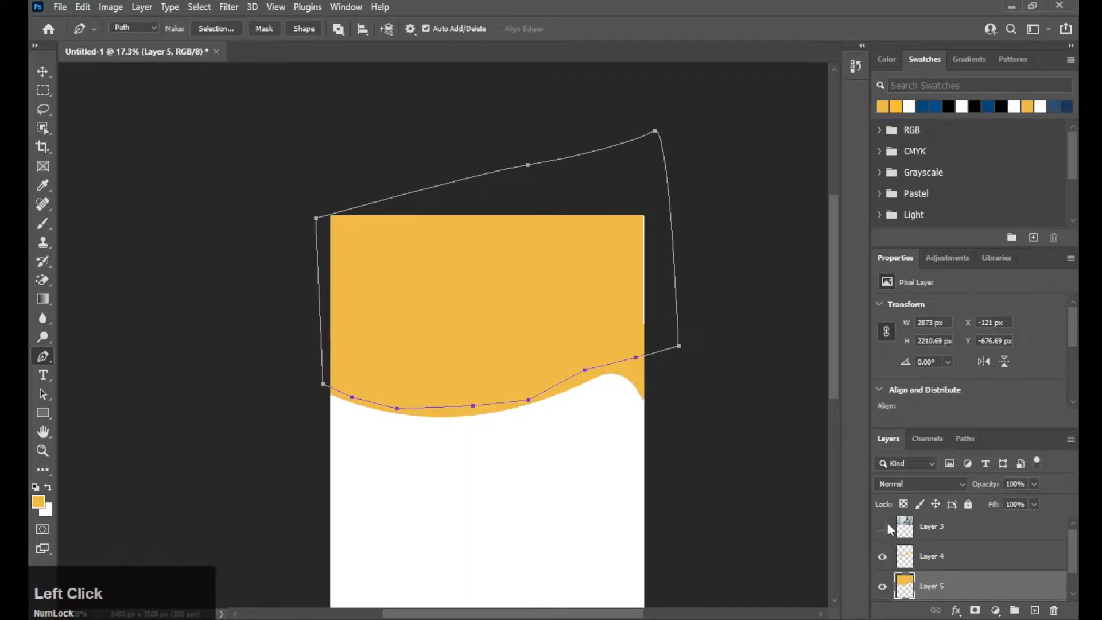
{"action": "right_click", "coordinate": [484, 296]}
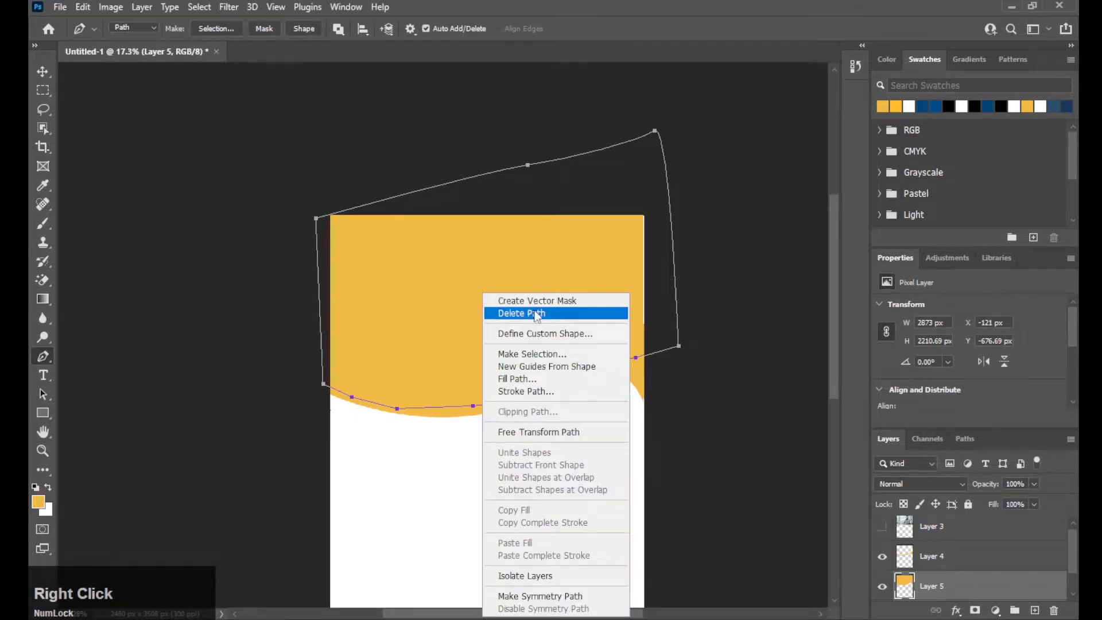
{"action": "left_click", "coordinate": [529, 314]}
- Show the office photo on Layer 3 and clip it to the yellow header shape
{"action": "key", "text": "v"}
{"action": "key", "text": "space"}
{"action": "left_click_drag", "start_coordinate": [574, 449], "coordinate": [590, 417]}
{"action": "left_click", "coordinate": [883, 528]}
{"action": "left_click_drag", "start_coordinate": [948, 532], "coordinate": [945, 578]}
{"action": "right_click", "coordinate": [952, 559]}
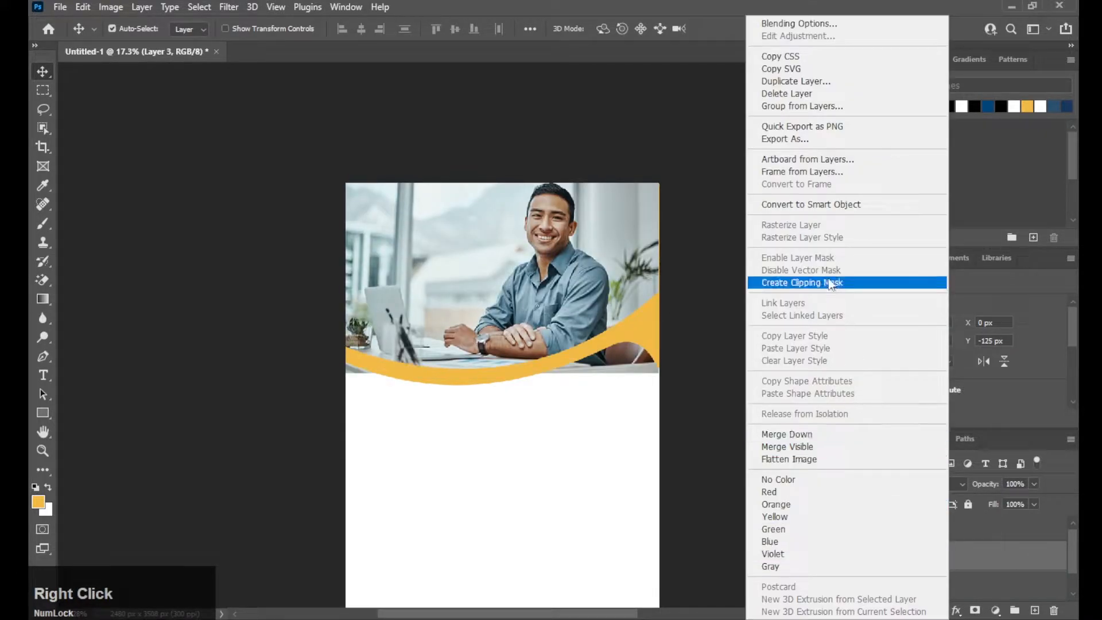
{"action": "left_click", "coordinate": [793, 283]}
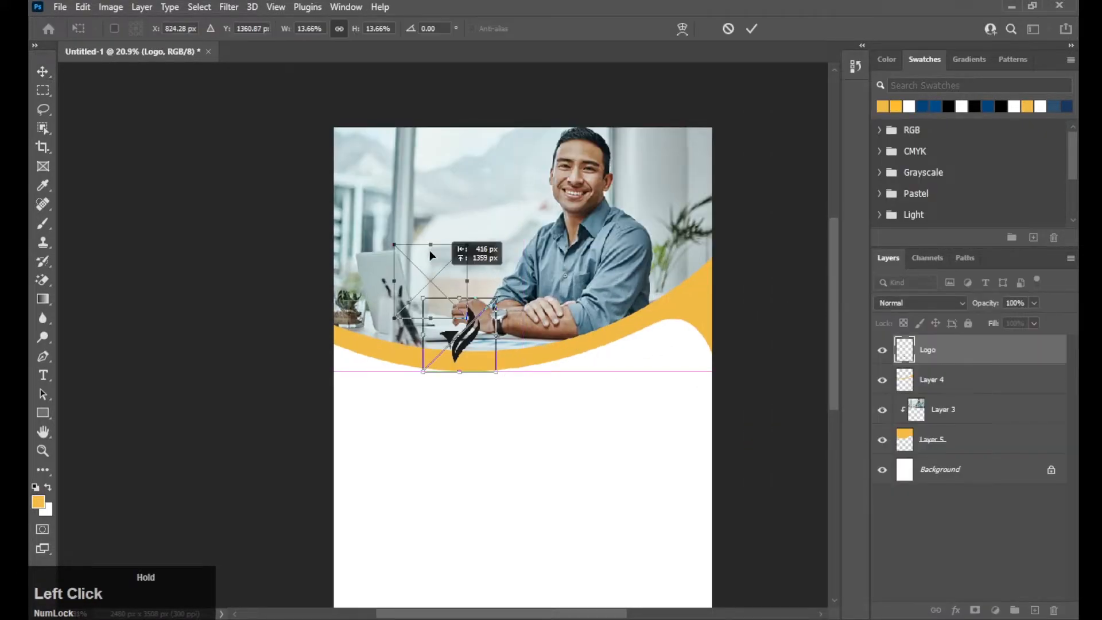
- Move the logo to the top-left corner and enlarge the Buisness title
{"action": "left_click_drag", "start_coordinate": [430, 252], "coordinate": [363, 136]}
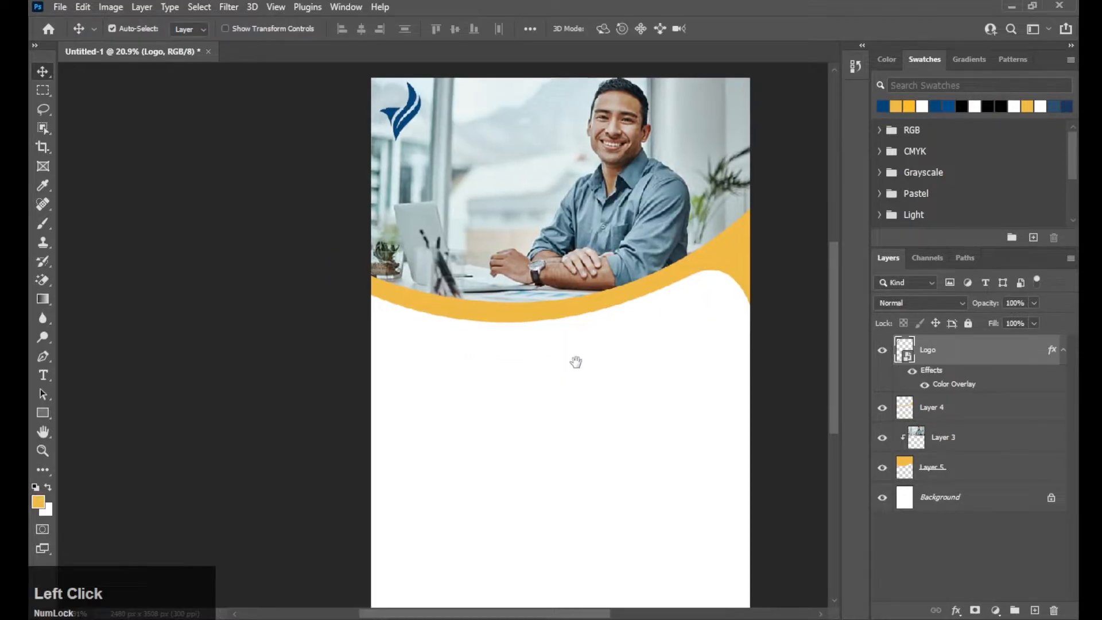
{"action": "left_click_drag", "start_coordinate": [574, 362], "coordinate": [558, 344]}
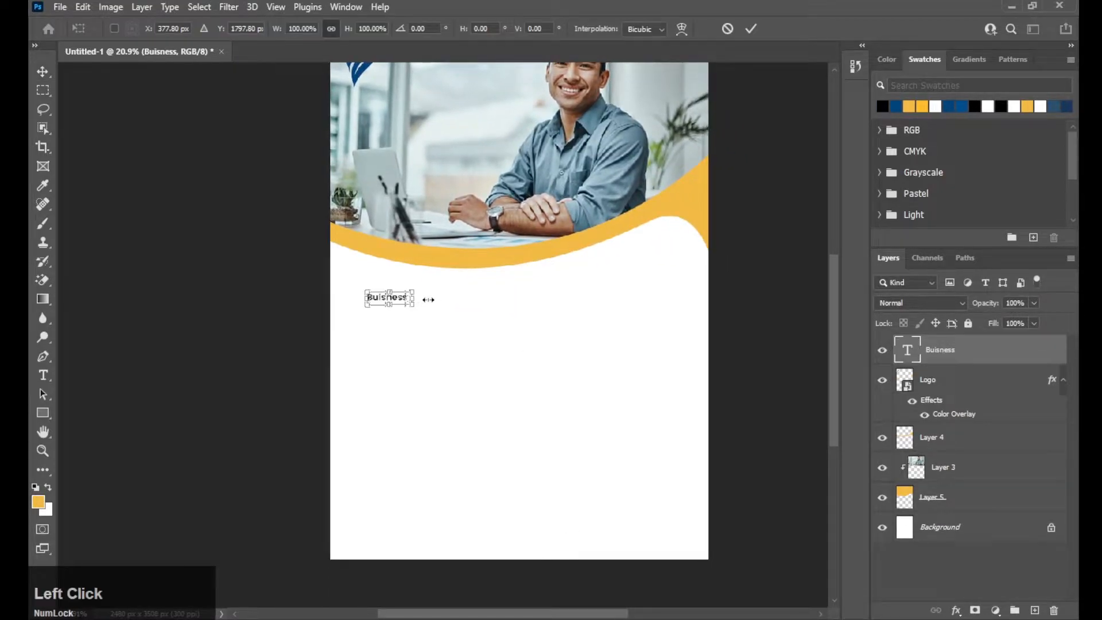
{"action": "left_click_drag", "start_coordinate": [429, 300], "coordinate": [513, 298]}
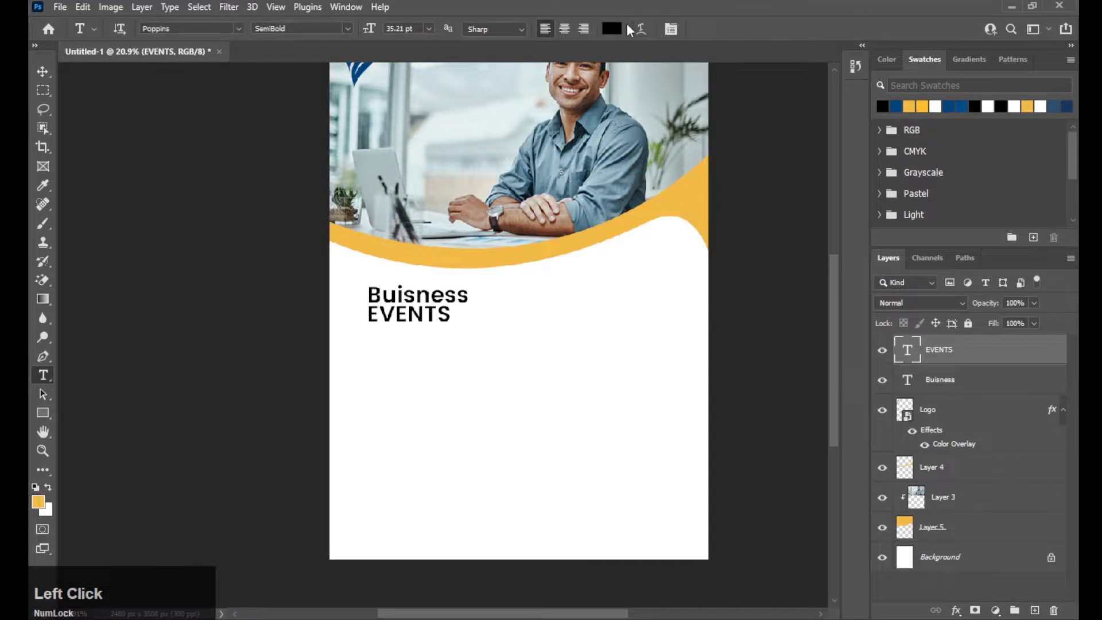
- Color the EVENTS text dark blue from the swatch in the Color Picker
{"action": "left_click", "coordinate": [630, 29]}
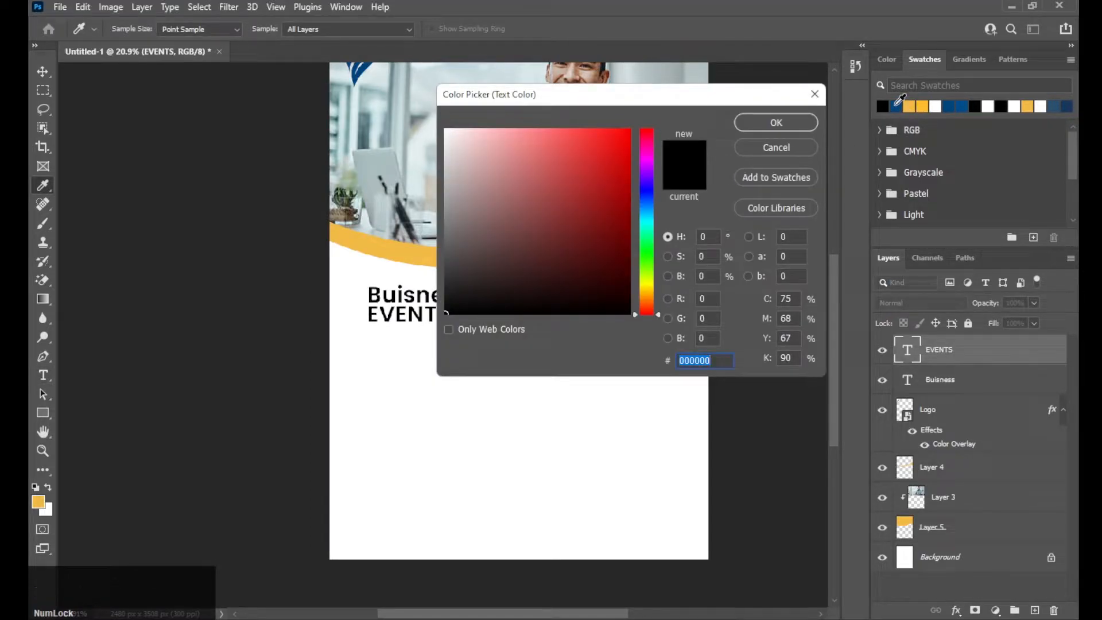
{"action": "left_click", "coordinate": [897, 106]}
{"action": "left_click", "coordinate": [756, 116]}
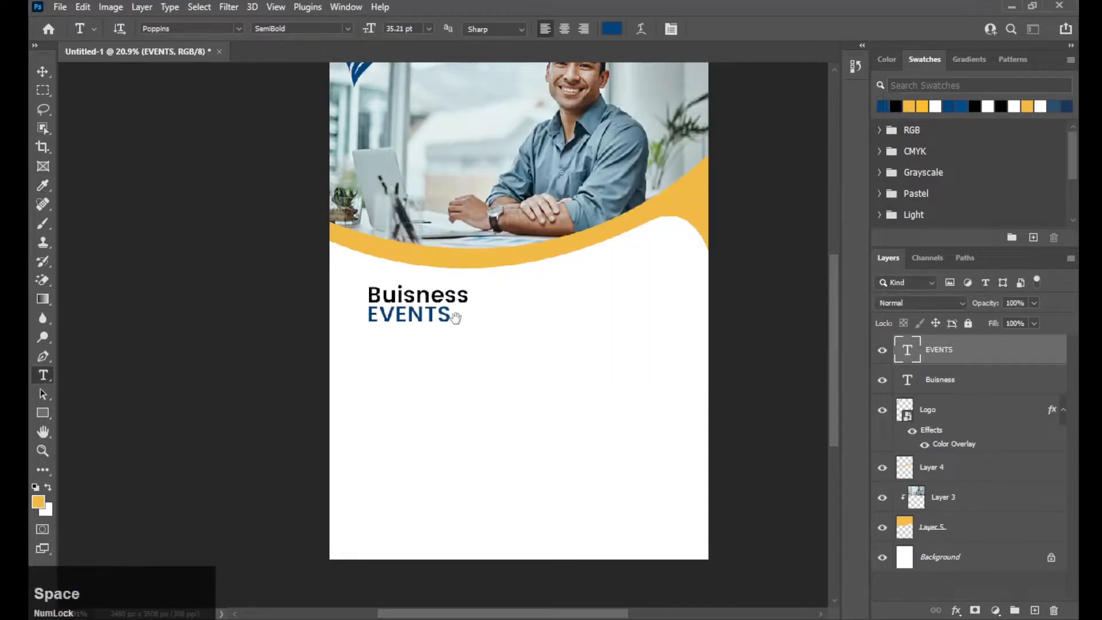
{"action": "left_click_drag", "start_coordinate": [431, 311], "coordinate": [430, 298]}
- Reset to the standard workspace, enlarge EVENTS under Buisness, and enlarge Buisness
{"action": "key", "text": "v"}
{"action": "scroll", "coordinate": [988, 267], "scroll_direction": "down", "scroll_amount": 1}
{"action": "scroll", "coordinate": [987, 291], "scroll_direction": "up", "scroll_amount": 1}
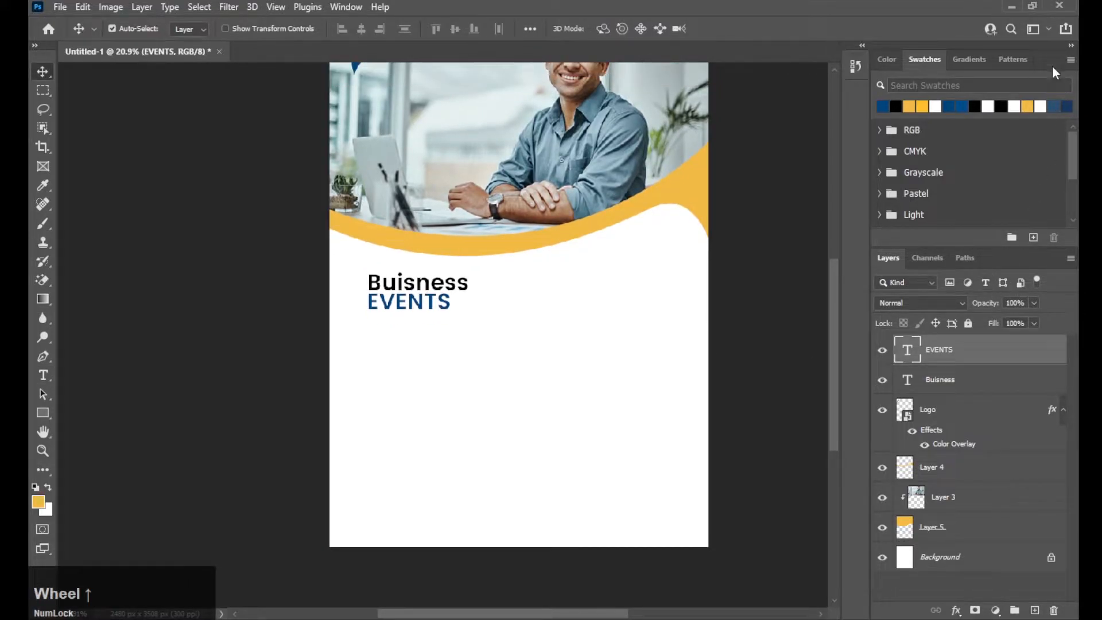
{"action": "left_click", "coordinate": [1052, 30]}
{"action": "left_click", "coordinate": [1005, 110]}
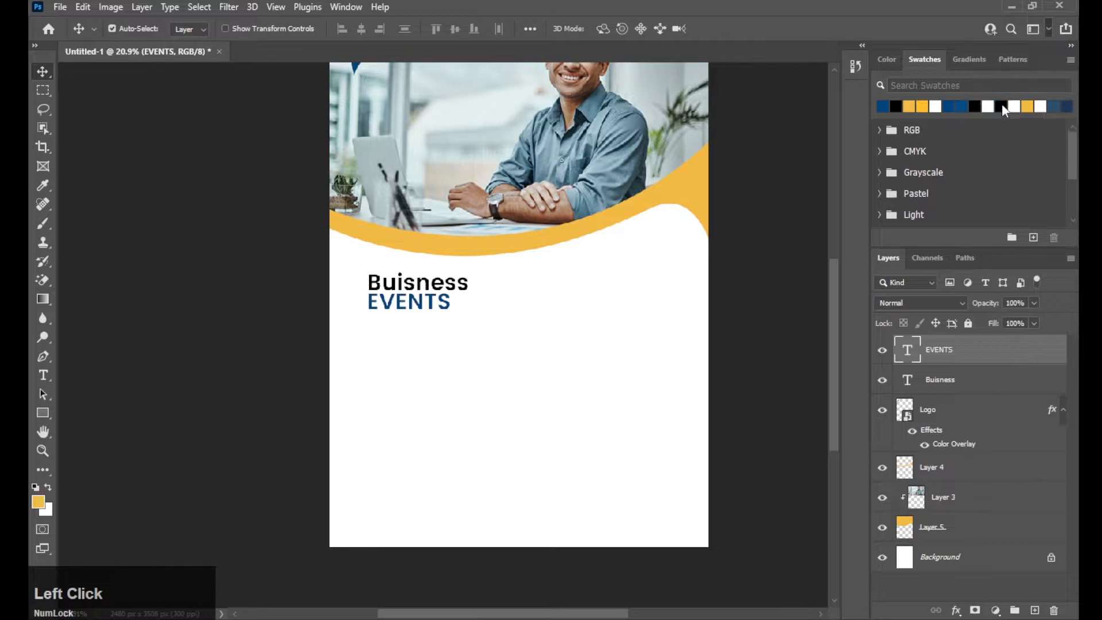
{"action": "left_click_drag", "start_coordinate": [452, 322], "coordinate": [518, 353]}
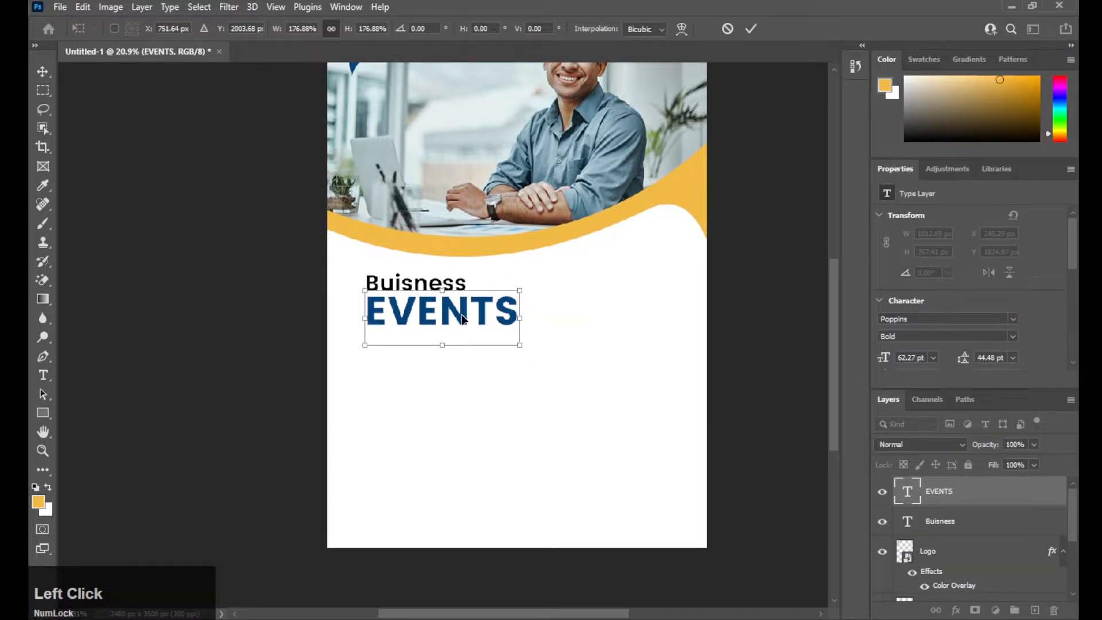
{"action": "left_click_drag", "start_coordinate": [462, 316], "coordinate": [444, 321]}
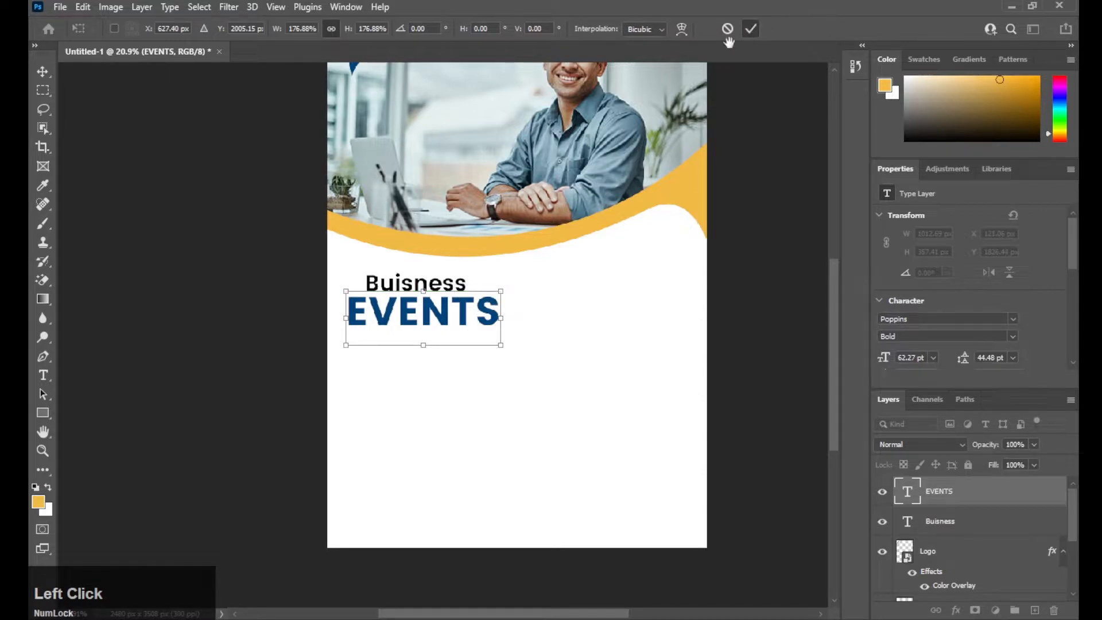
{"action": "left_click_drag", "start_coordinate": [497, 316], "coordinate": [510, 315]}
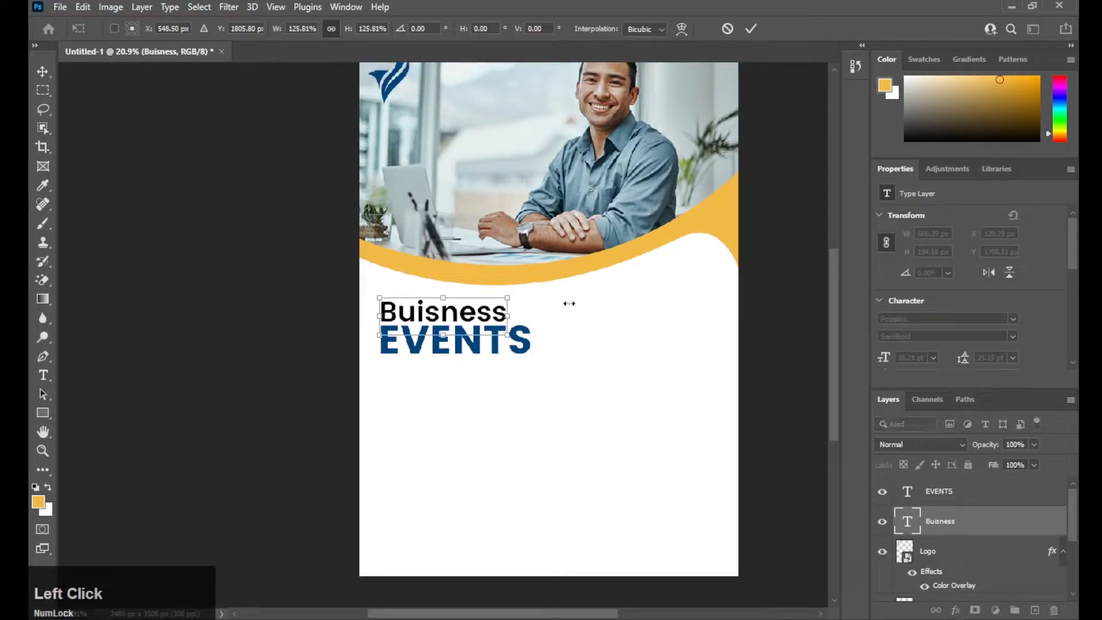
{"action": "left_click", "coordinate": [750, 29]}
- Set the Buisness title in All Caps and shrink it to about 92%
{"action": "key", "text": "space"}
{"action": "left_click_drag", "start_coordinate": [576, 310], "coordinate": [578, 278]}
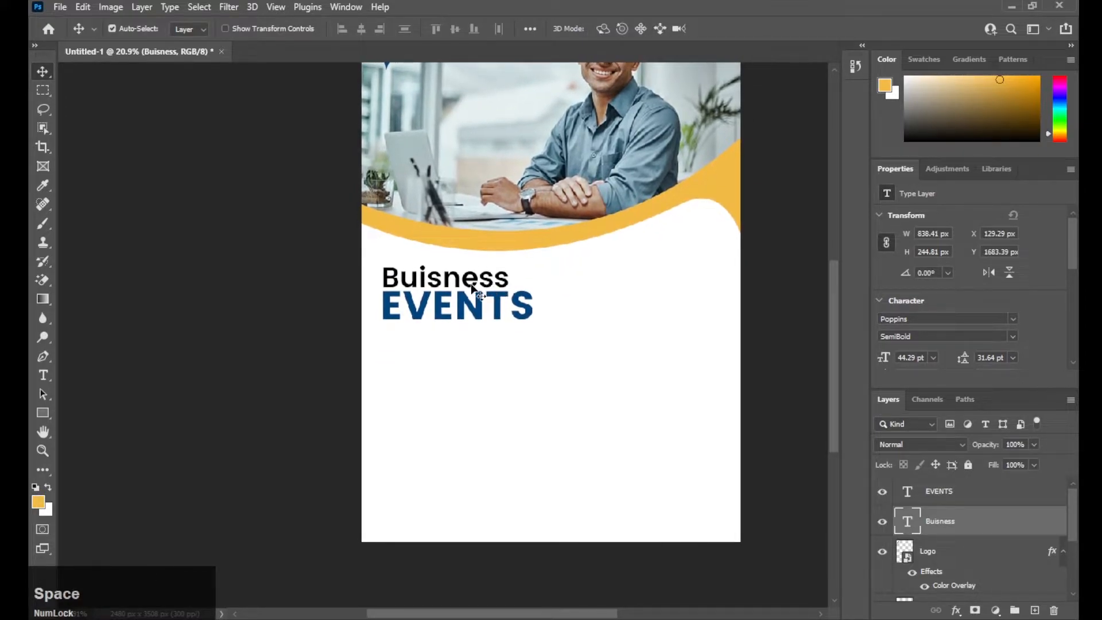
{"action": "scroll", "coordinate": [966, 262], "scroll_direction": "down", "scroll_amount": 3}
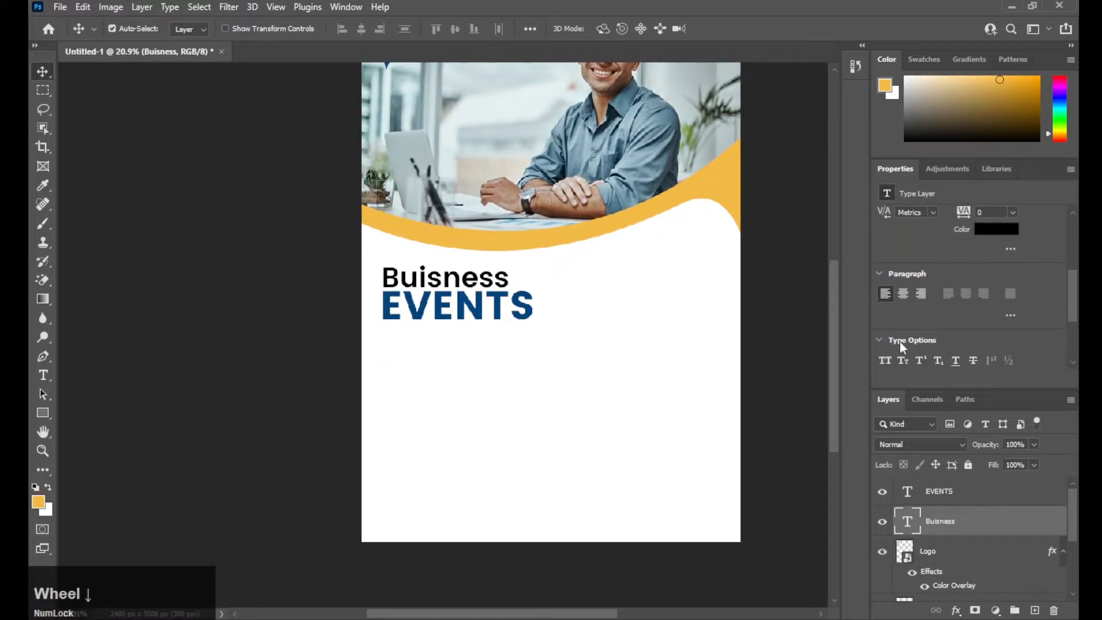
{"action": "scroll", "coordinate": [897, 341], "scroll_direction": "down", "scroll_amount": 1}
{"action": "left_click", "coordinate": [760, 350]}
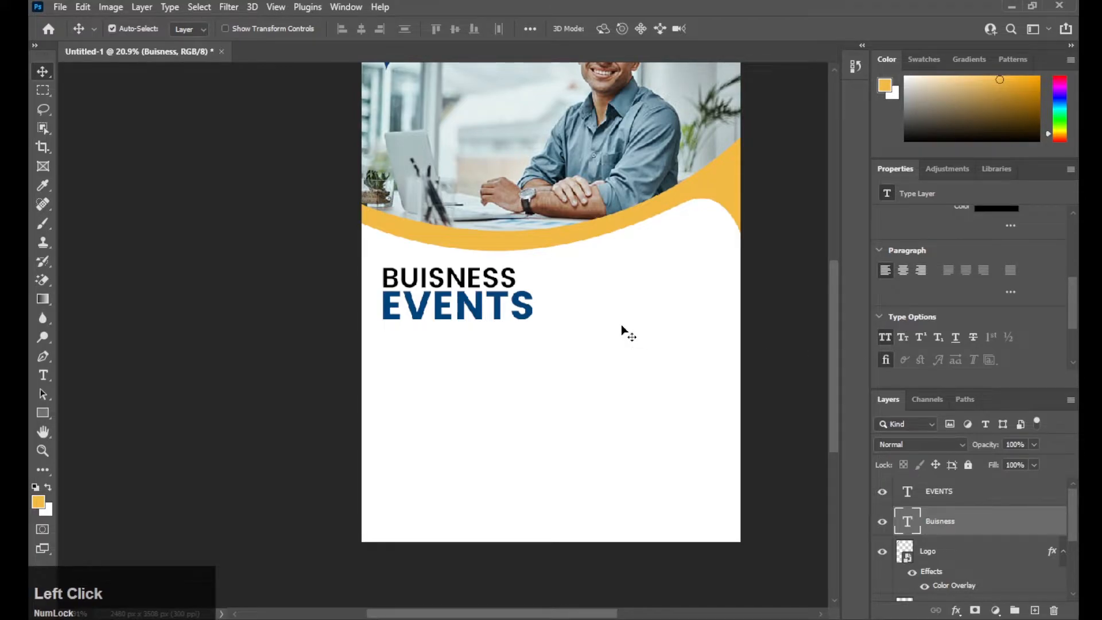
{"action": "key", "text": "ctrl"}
{"action": "key", "text": "ctrl+t"}
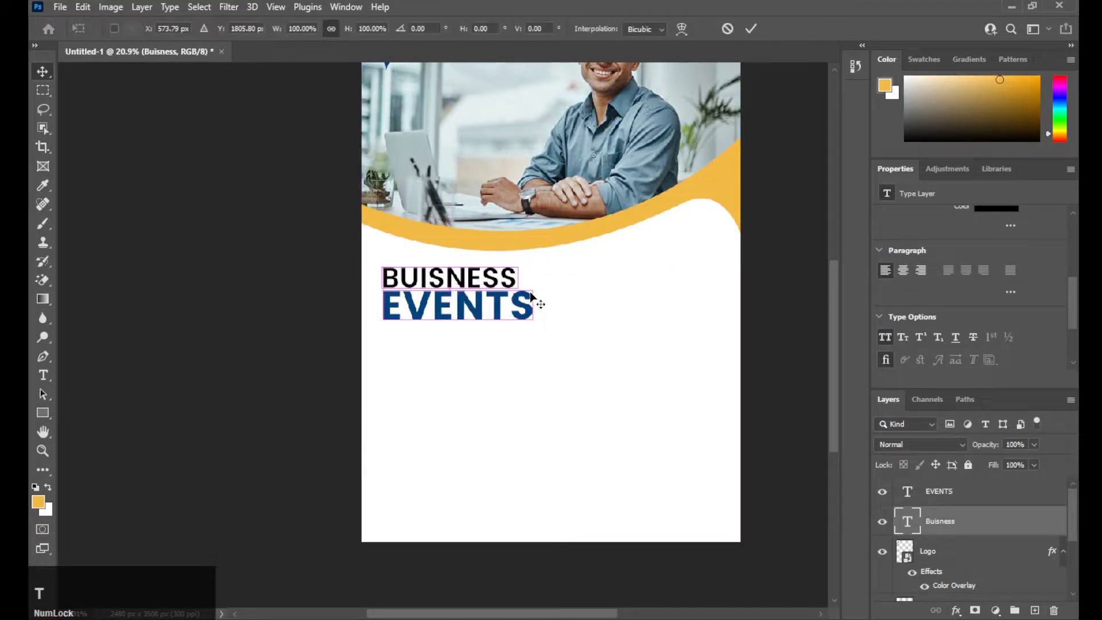
{"action": "left_click_drag", "start_coordinate": [519, 279], "coordinate": [515, 284]}
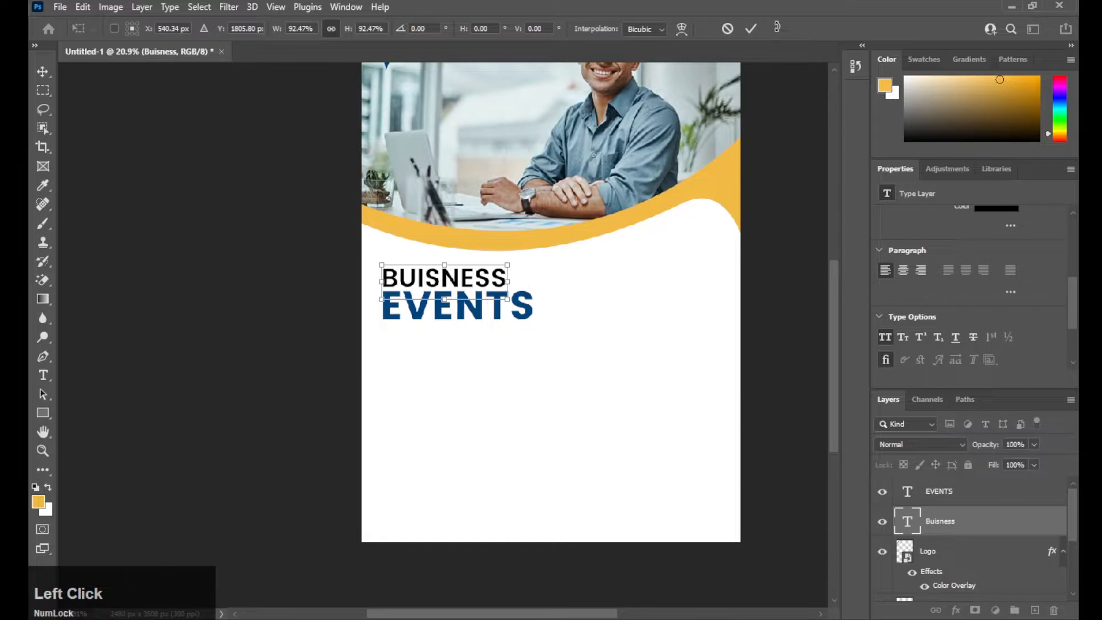
{"action": "left_click", "coordinate": [751, 28]}
{"action": "key", "text": "space"}
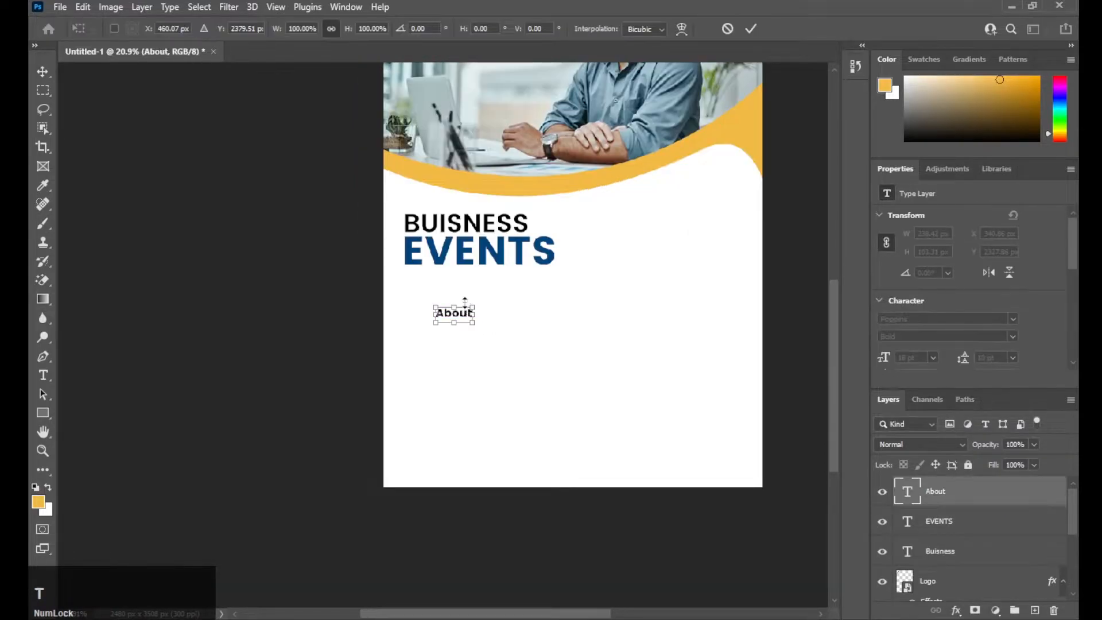
- Set the About heading's font size to 25 pt in the Properties panel
{"action": "mouse_move", "coordinate": [472, 301]}
{"action": "left_mouse_down"}
{"action": "mouse_move", "coordinate": [501, 280]}
{"action": "mouse_move", "coordinate": [444, 323]}
{"action": "mouse_move", "coordinate": [484, 313]}
{"action": "mouse_move", "coordinate": [457, 293]}
{"action": "left_mouse_up"}
{"action": "left_click", "coordinate": [540, 339]}
{"action": "left_click", "coordinate": [913, 358]}
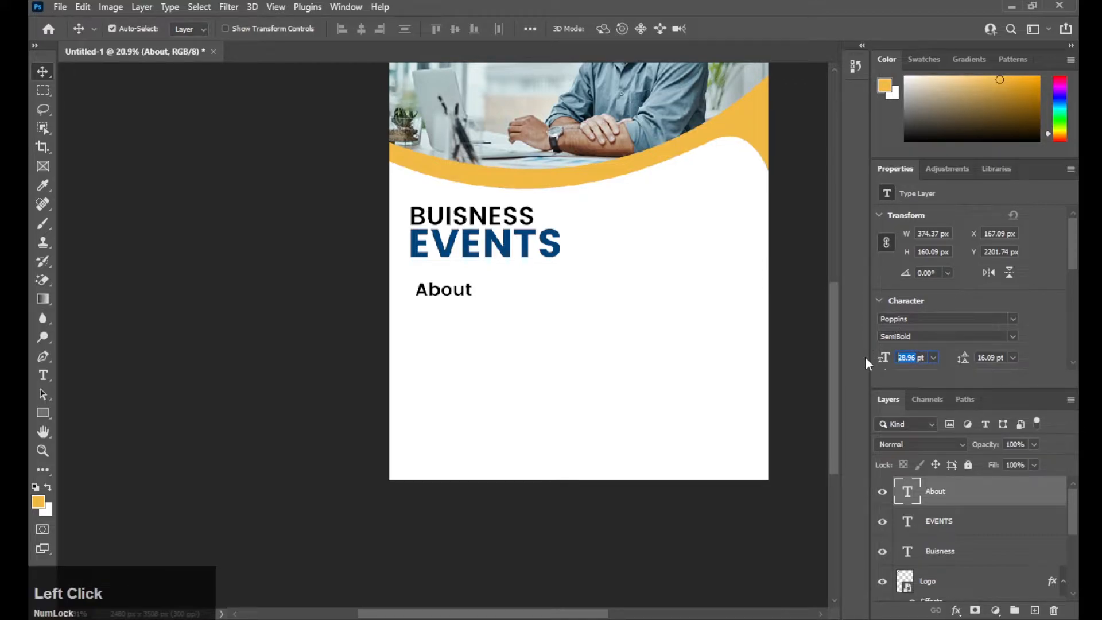
{"action": "type", "text": "25"}
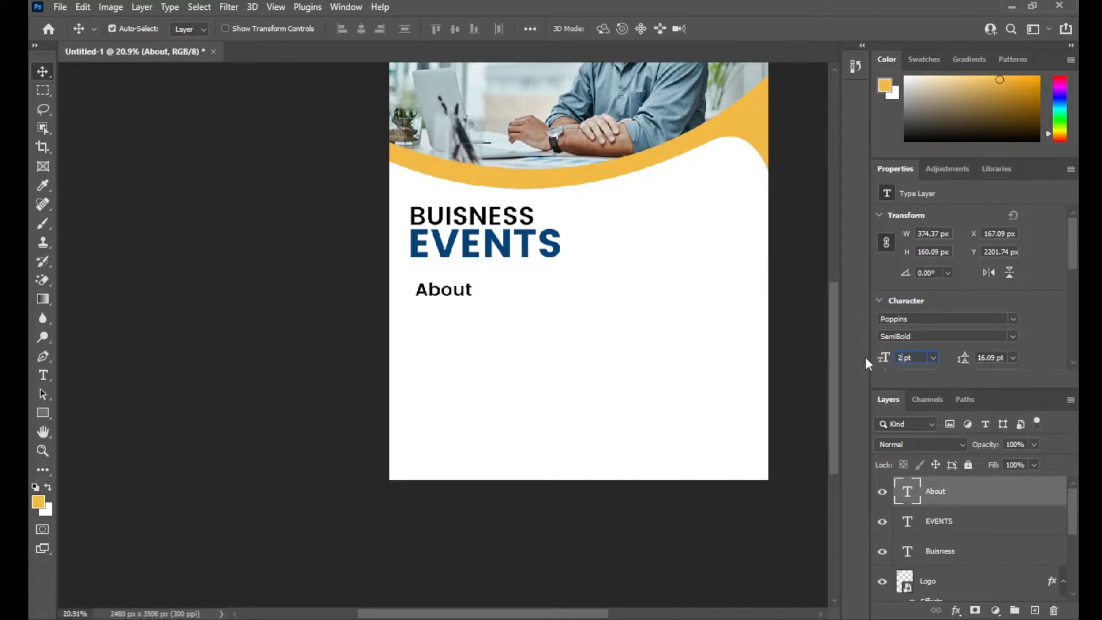
{"action": "key", "text": "Return"}
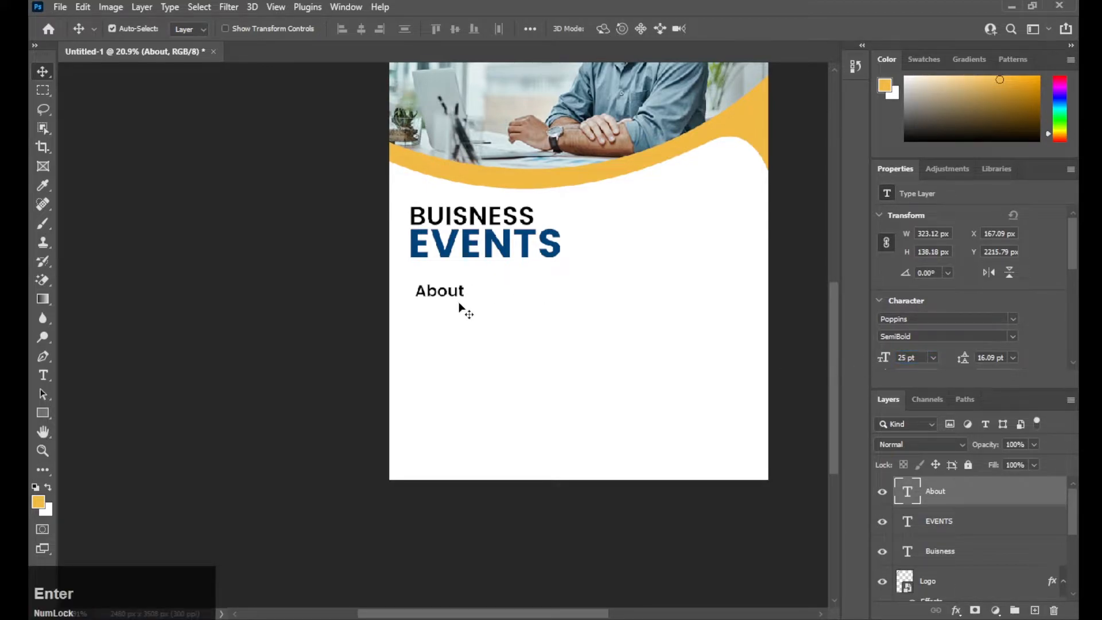
{"action": "left_click", "coordinate": [462, 301]}
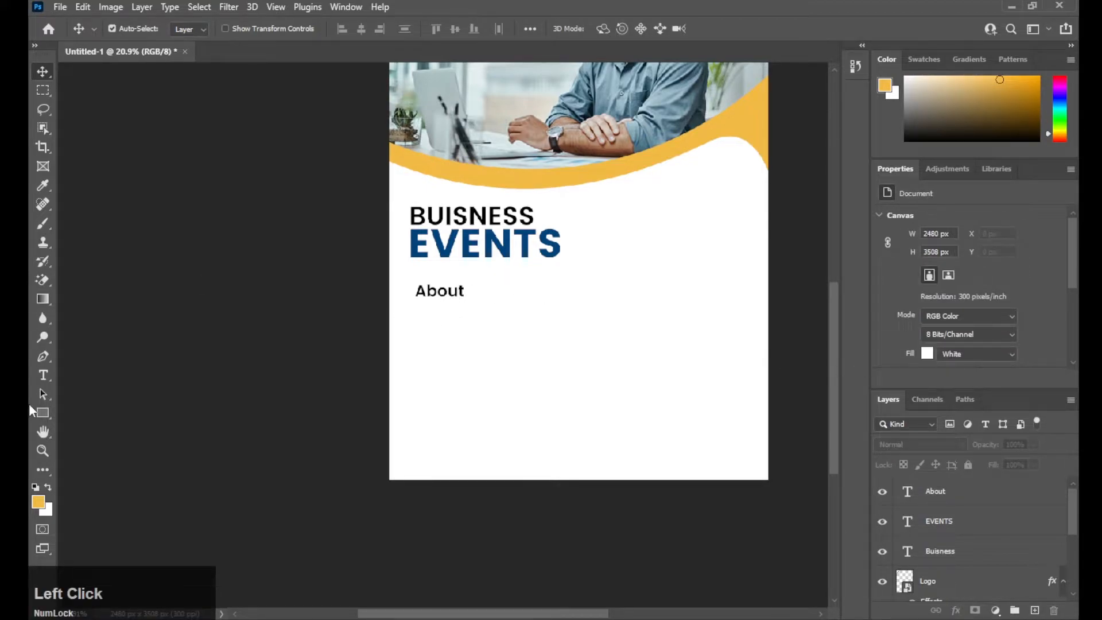
- Draw a paragraph text box below About filled with placeholder lorem ipsum text
{"action": "left_click", "coordinate": [43, 375]}
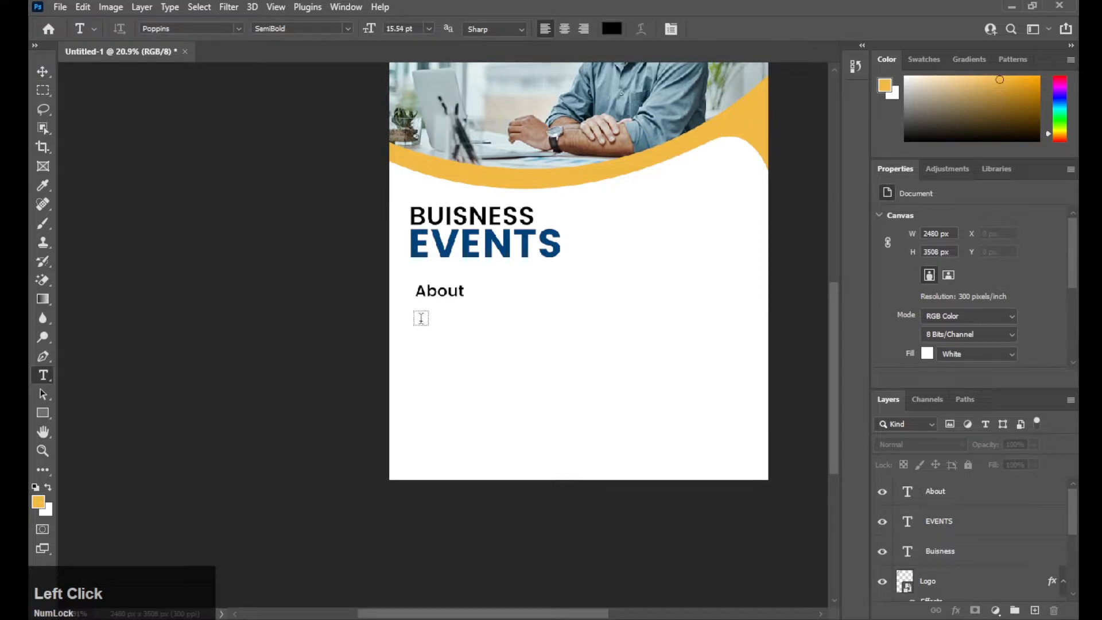
{"action": "left_click_drag", "start_coordinate": [416, 309], "coordinate": [557, 361]}
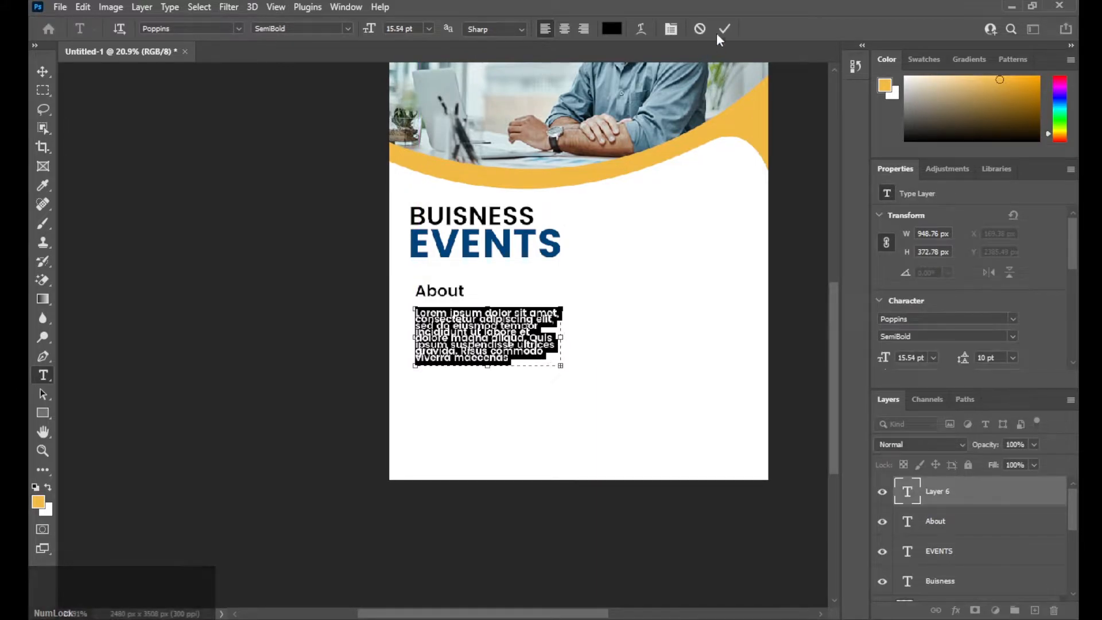
{"action": "left_click", "coordinate": [725, 29]}
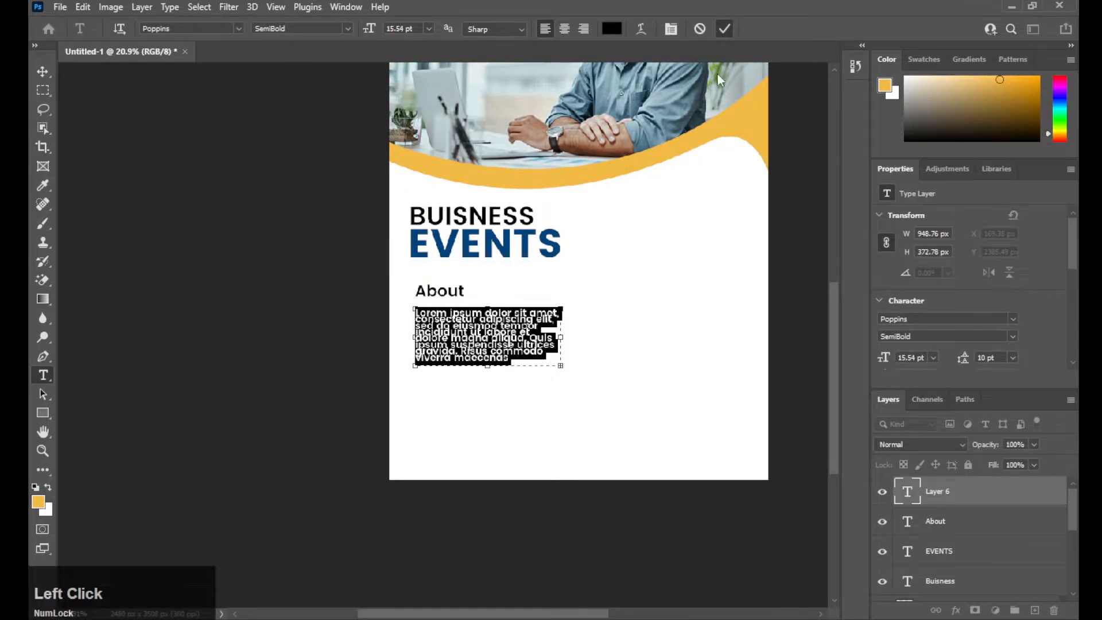
- Make the paragraph Poppins Regular with 16 pt leading
{"action": "left_click", "coordinate": [1014, 336]}
{"action": "left_click", "coordinate": [961, 353]}
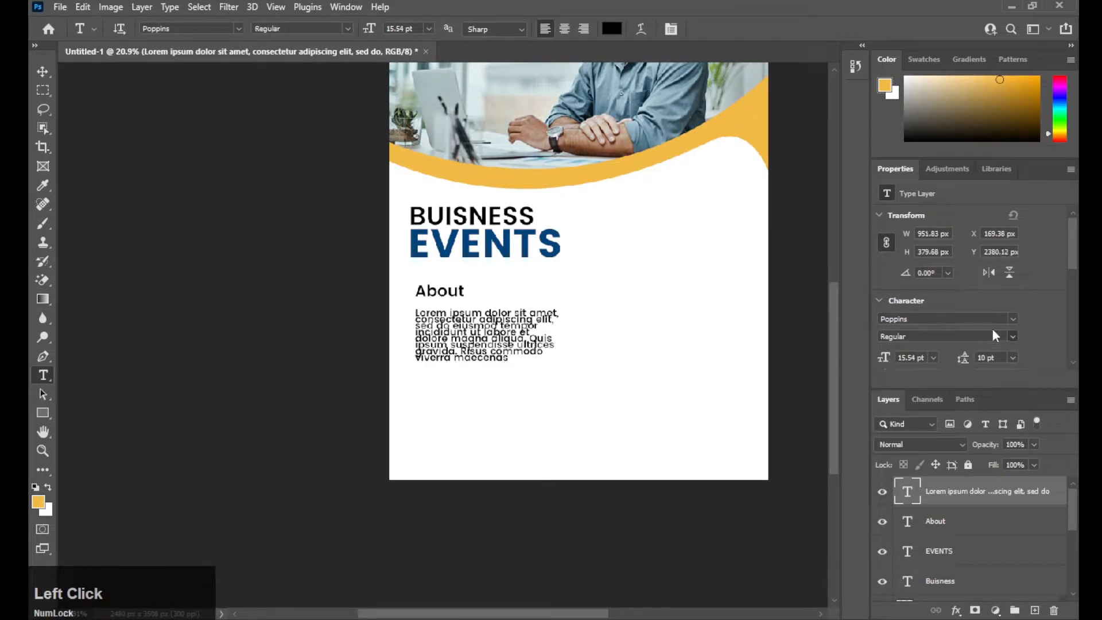
{"action": "scroll", "coordinate": [1011, 323], "scroll_direction": "down", "scroll_amount": 1}
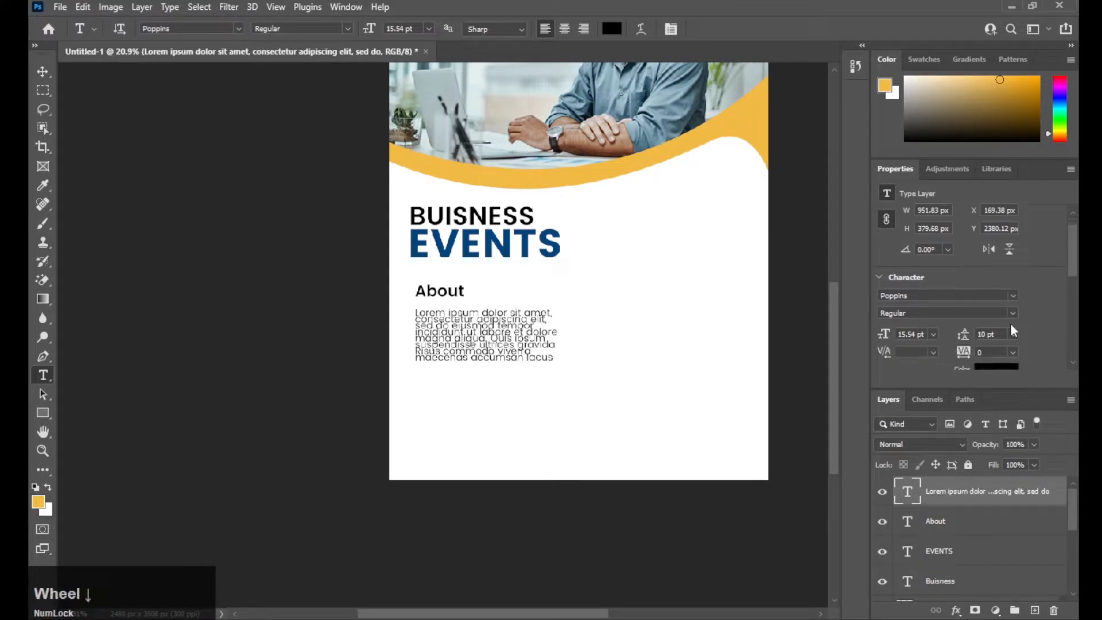
{"action": "left_click", "coordinate": [1013, 334]}
{"action": "left_click", "coordinate": [1004, 422]}
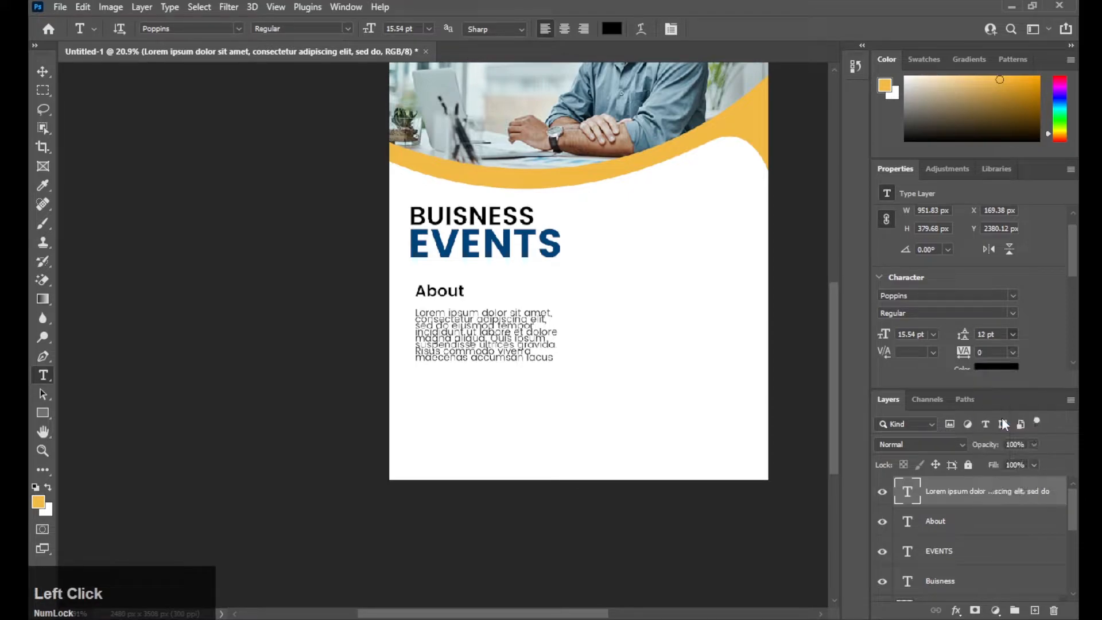
{"action": "left_click", "coordinate": [1014, 334]}
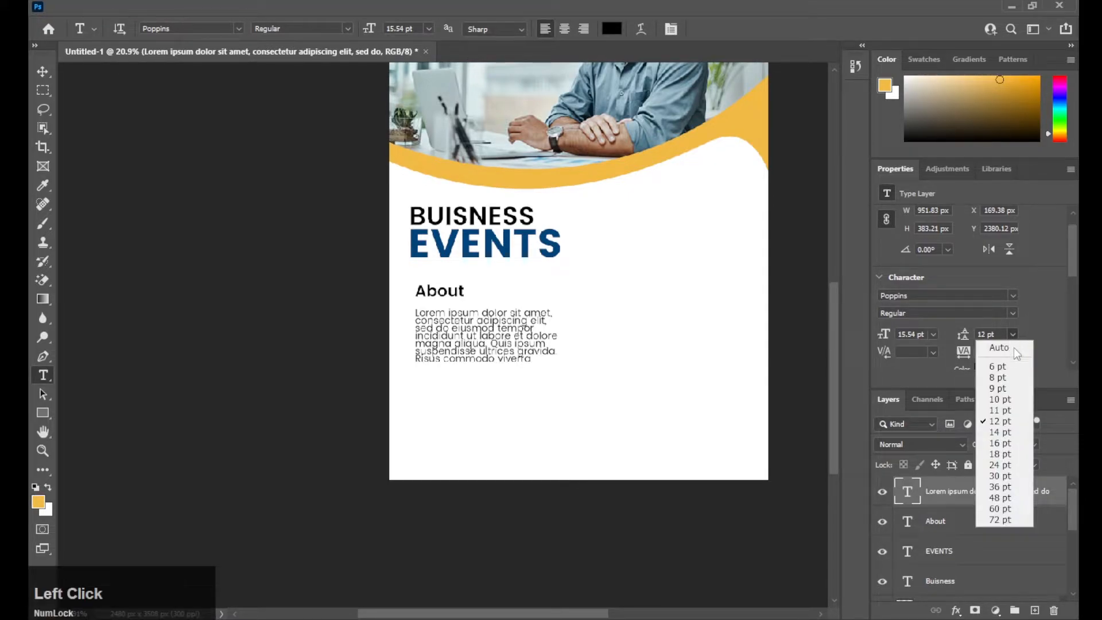
{"action": "left_click", "coordinate": [1010, 444]}
- Nudge the paragraph slightly up and left with Free Transform
{"action": "left_click_drag", "start_coordinate": [611, 377], "coordinate": [638, 373]}
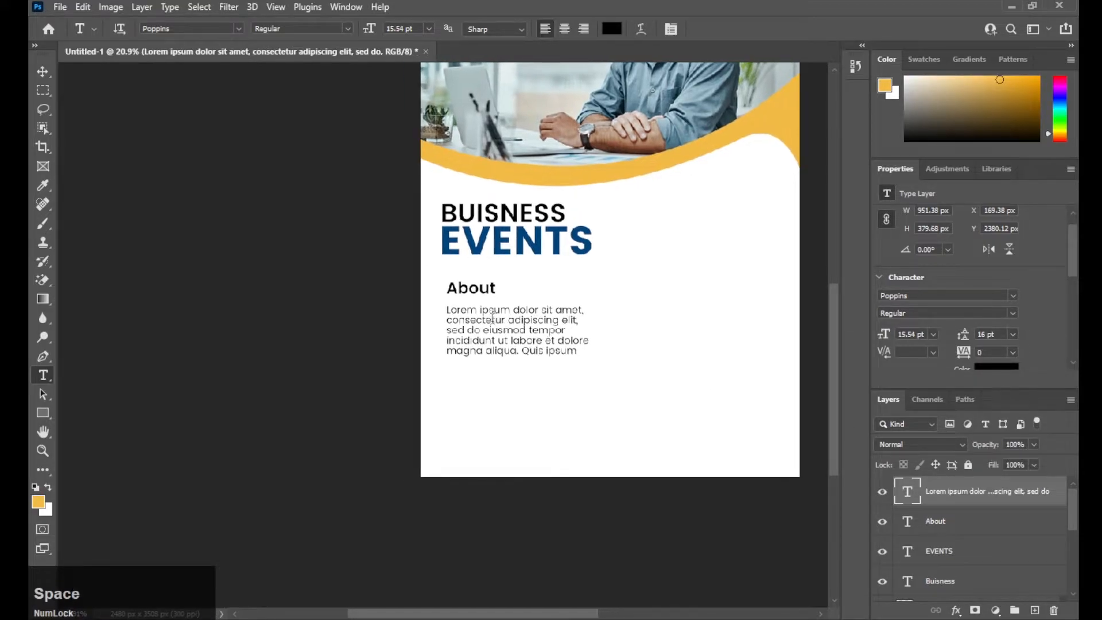
{"action": "scroll", "coordinate": [622, 314], "scroll_direction": "up", "scroll_amount": 1}
{"action": "scroll", "coordinate": [622, 314], "scroll_direction": "up", "scroll_amount": 1}
{"action": "left_click_drag", "start_coordinate": [606, 321], "coordinate": [579, 310]}
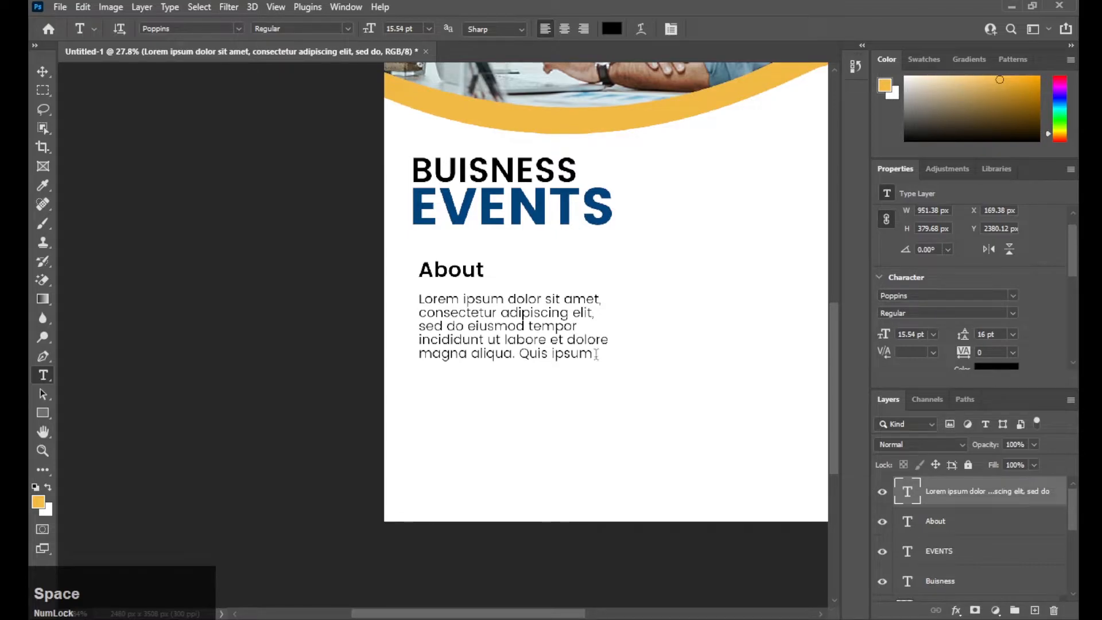
{"action": "key", "text": "ctrl+t"}
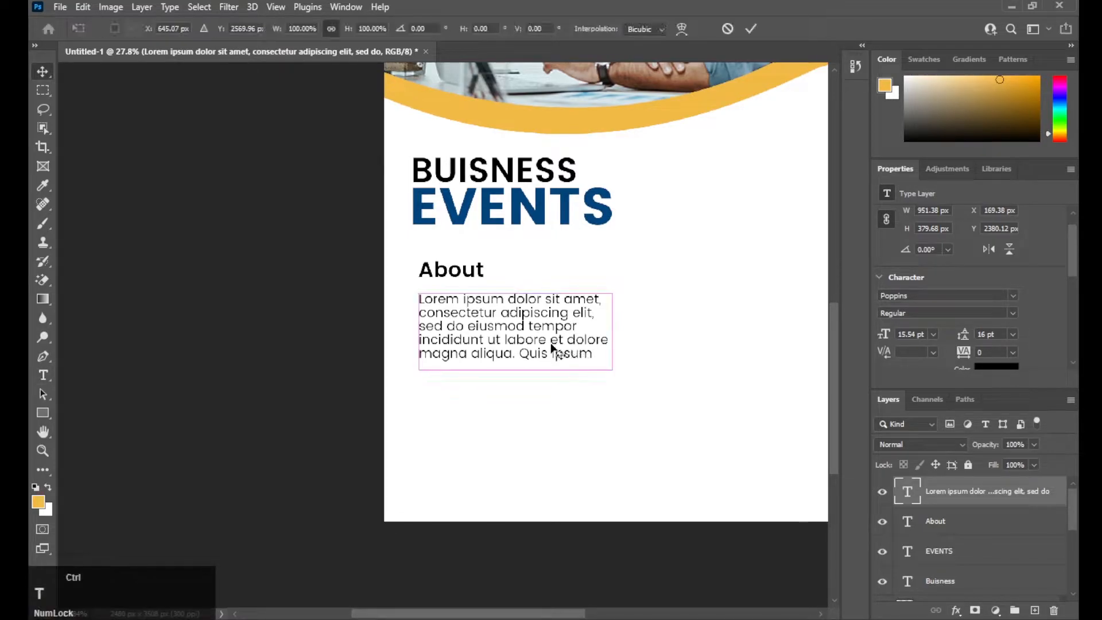
{"action": "mouse_move", "coordinate": [551, 349]}
{"action": "left_mouse_down"}
{"action": "mouse_move", "coordinate": [546, 331]}
{"action": "mouse_move", "coordinate": [552, 341]}
{"action": "left_mouse_up"}
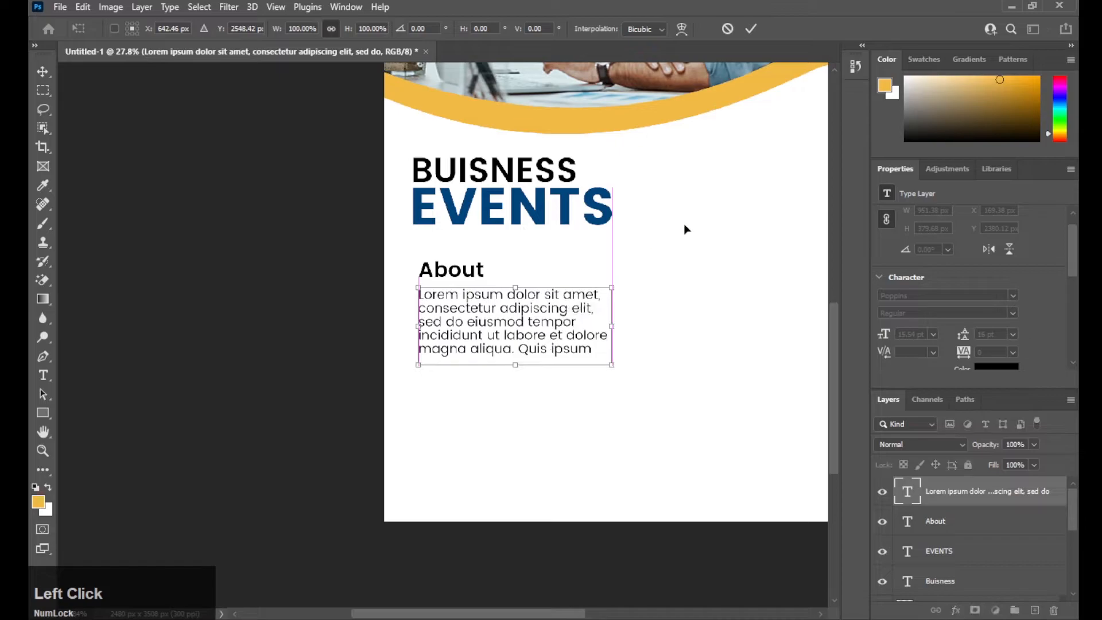
{"action": "left_click", "coordinate": [755, 32]}
- Set the Rectangle tool's fill to the wave's yellow, sampled with the eyedropper
{"action": "left_click_drag", "start_coordinate": [697, 243], "coordinate": [639, 195]}
{"action": "left_click", "coordinate": [43, 413]}
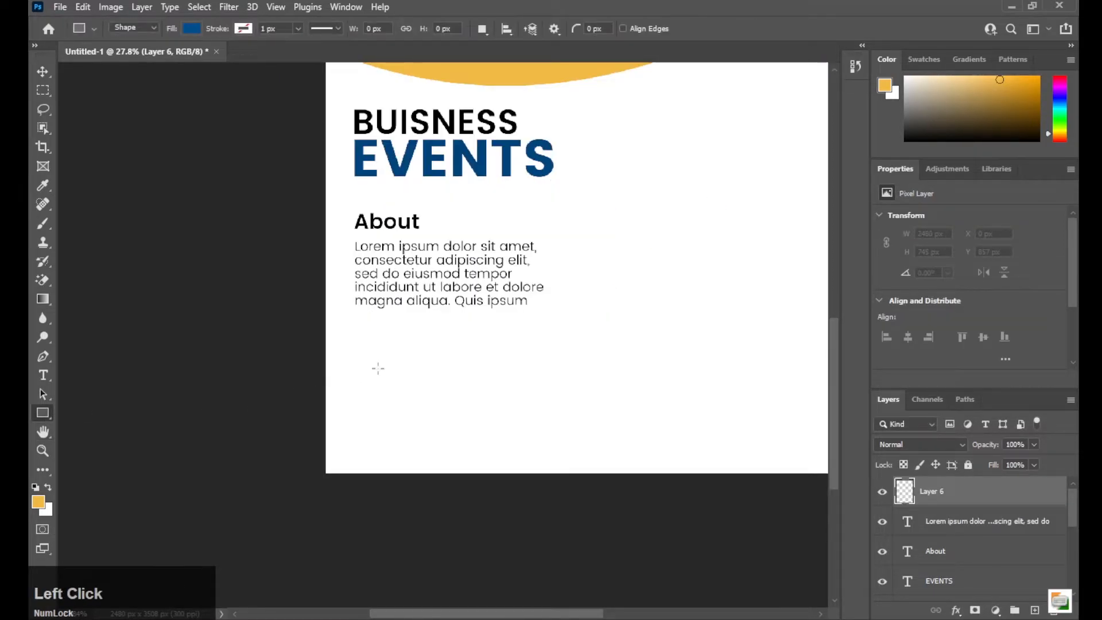
{"action": "left_click", "coordinate": [193, 29]}
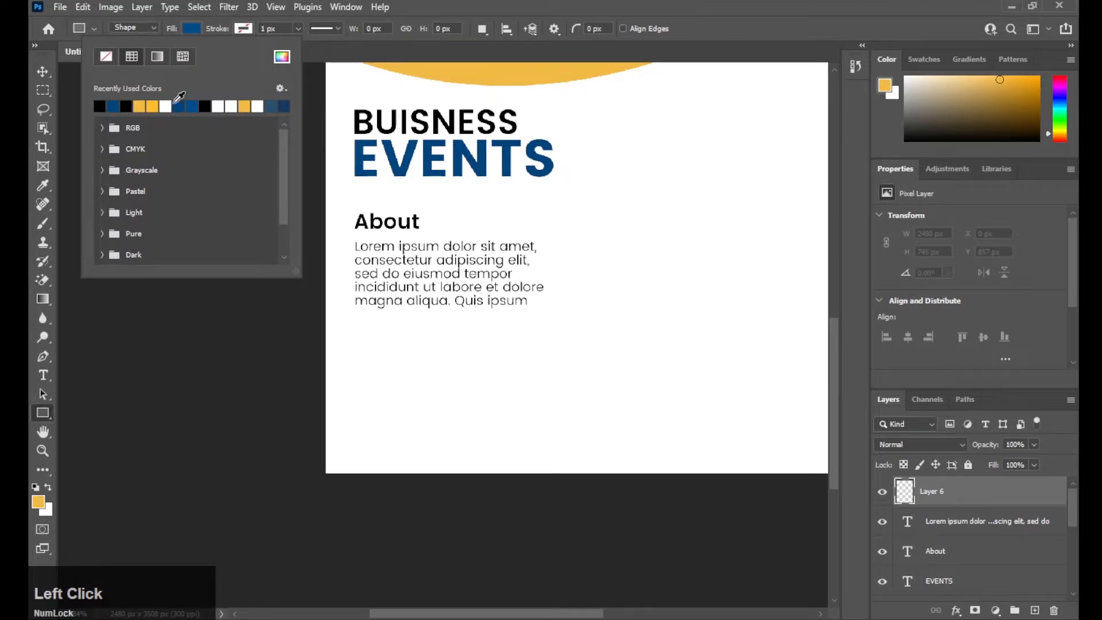
{"action": "left_click", "coordinate": [282, 56]}
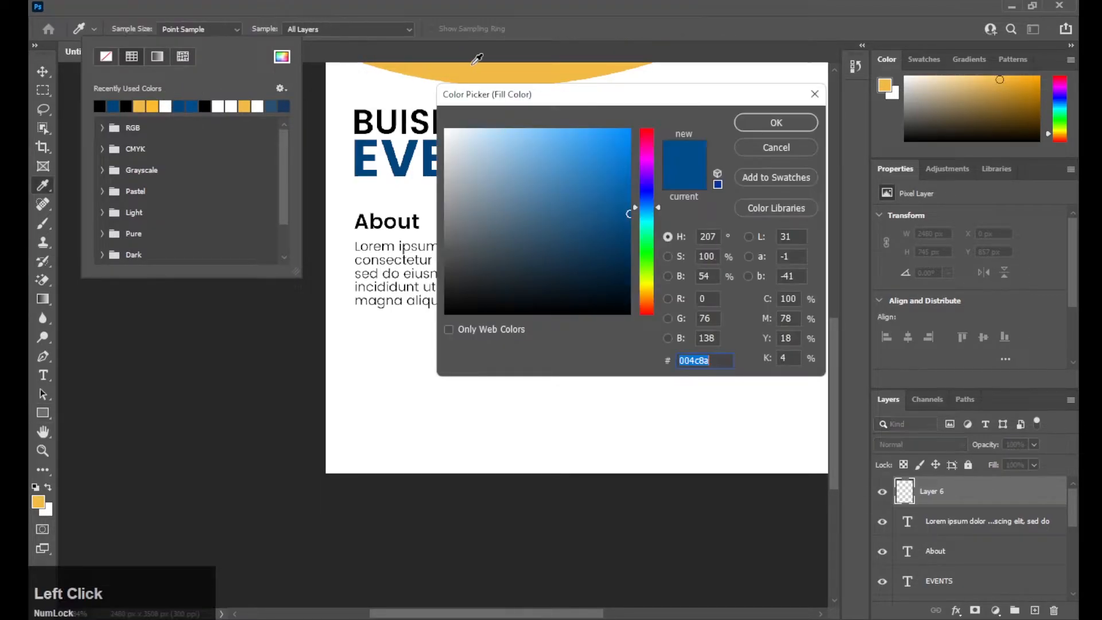
{"action": "left_click", "coordinate": [477, 60]}
{"action": "left_click", "coordinate": [776, 122]}
{"action": "key", "text": "space"}
- Draw a 115 × 115 px yellow square below the About paragraph
{"action": "mouse_move", "coordinate": [397, 340]}
{"action": "left_mouse_down"}
{"action": "mouse_move", "coordinate": [414, 302]}
{"action": "mouse_move", "coordinate": [374, 323]}
{"action": "mouse_move", "coordinate": [394, 343]}
{"action": "left_mouse_up"}
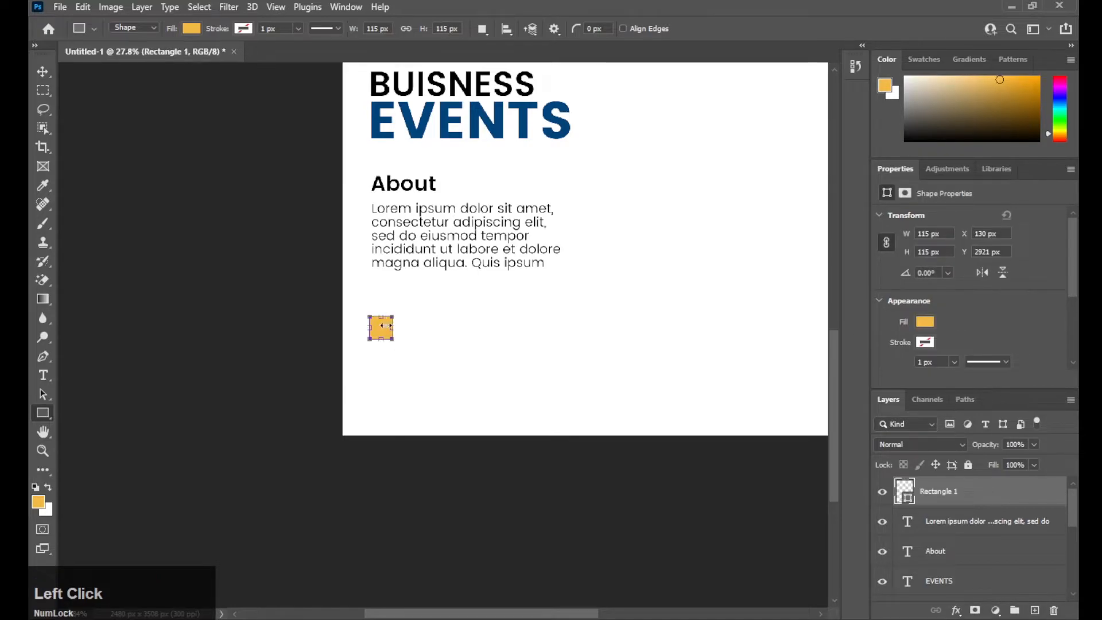
{"action": "key", "text": "v"}
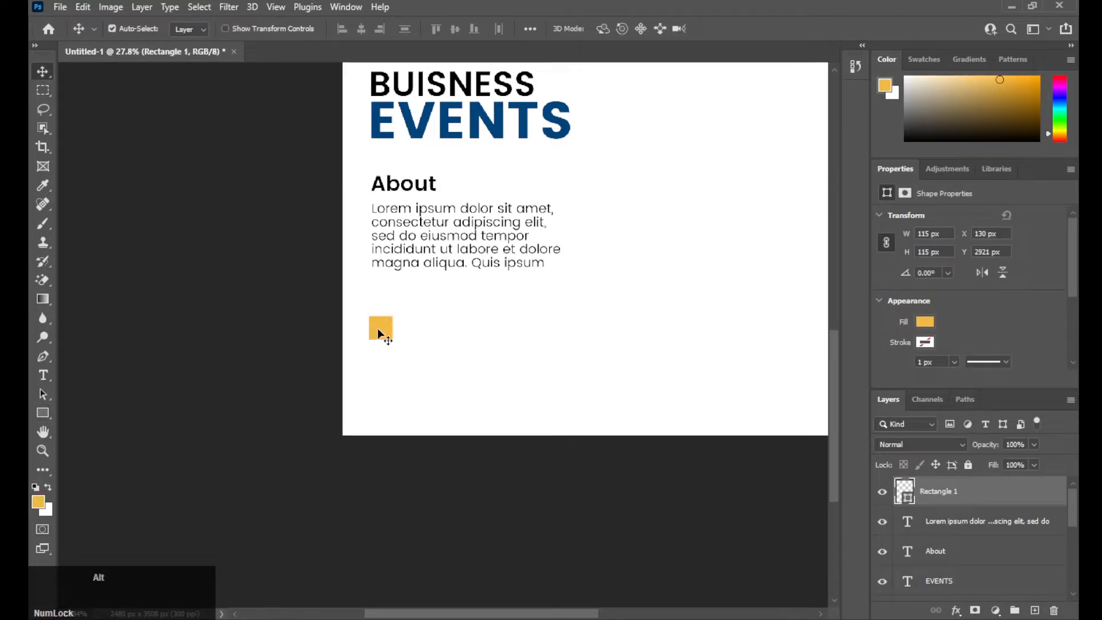
{"action": "scroll", "coordinate": [377, 329], "scroll_direction": "up", "scroll_amount": 3}
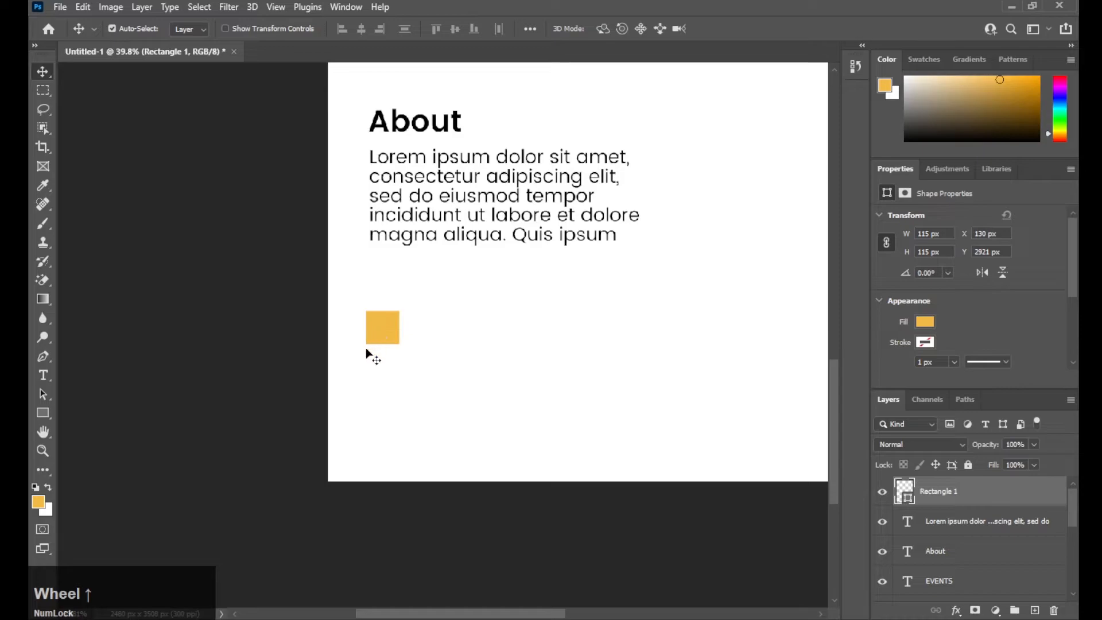
{"action": "key", "text": "space"}
{"action": "left_click_drag", "start_coordinate": [480, 389], "coordinate": [464, 366]}
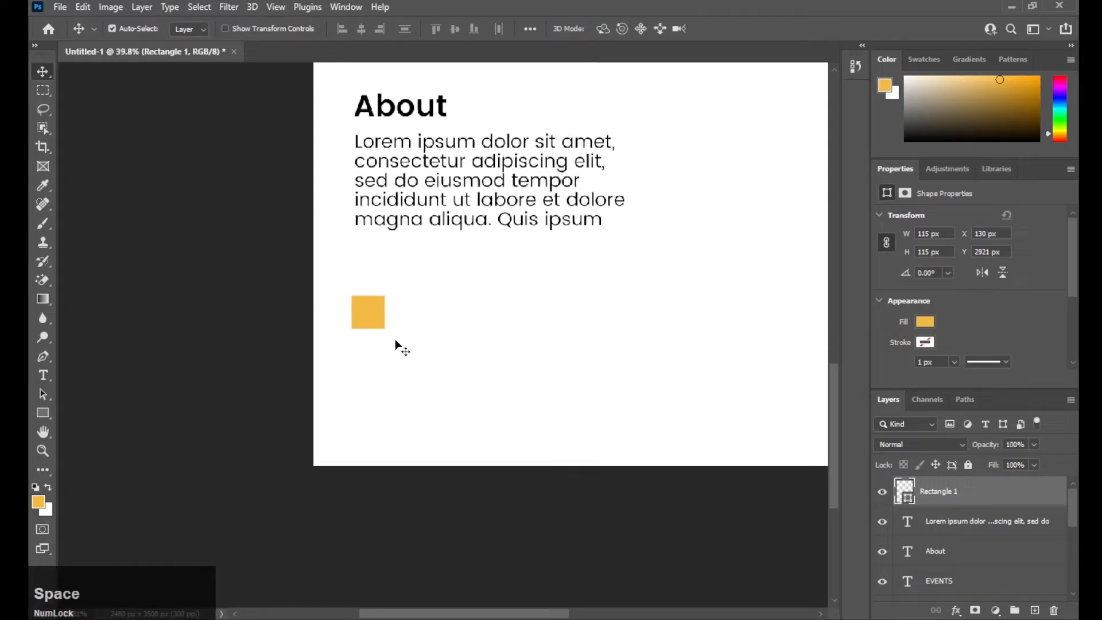
{"action": "left_click", "coordinate": [43, 375]}
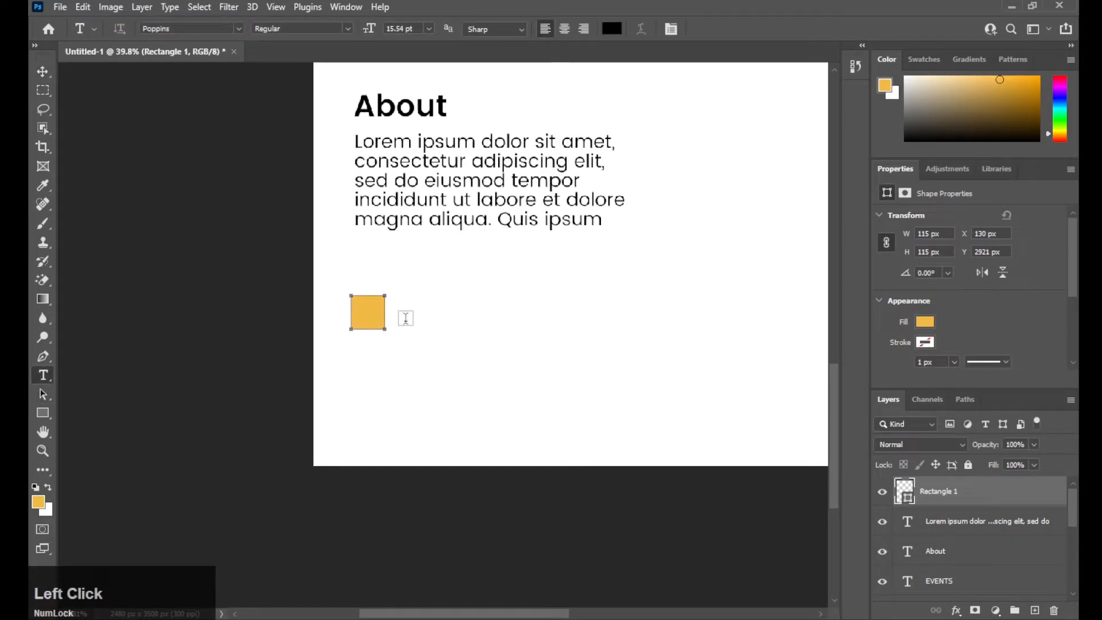
- Type the phone number beside the yellow square and make it SemiBold
{"action": "left_click", "coordinate": [1035, 611]}
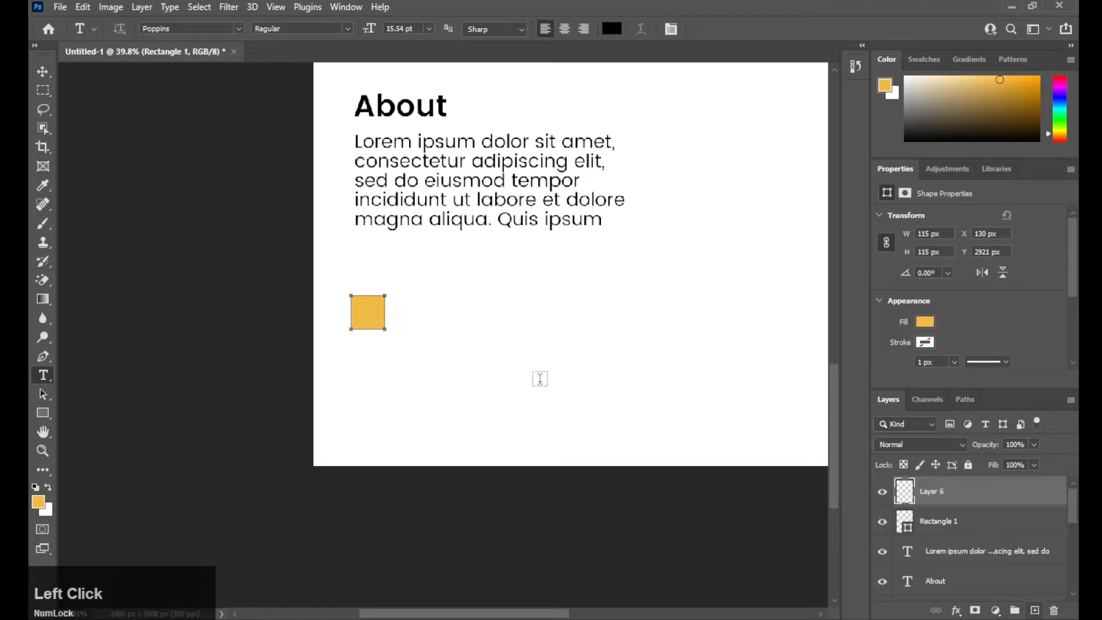
{"action": "left_click", "coordinate": [404, 313]}
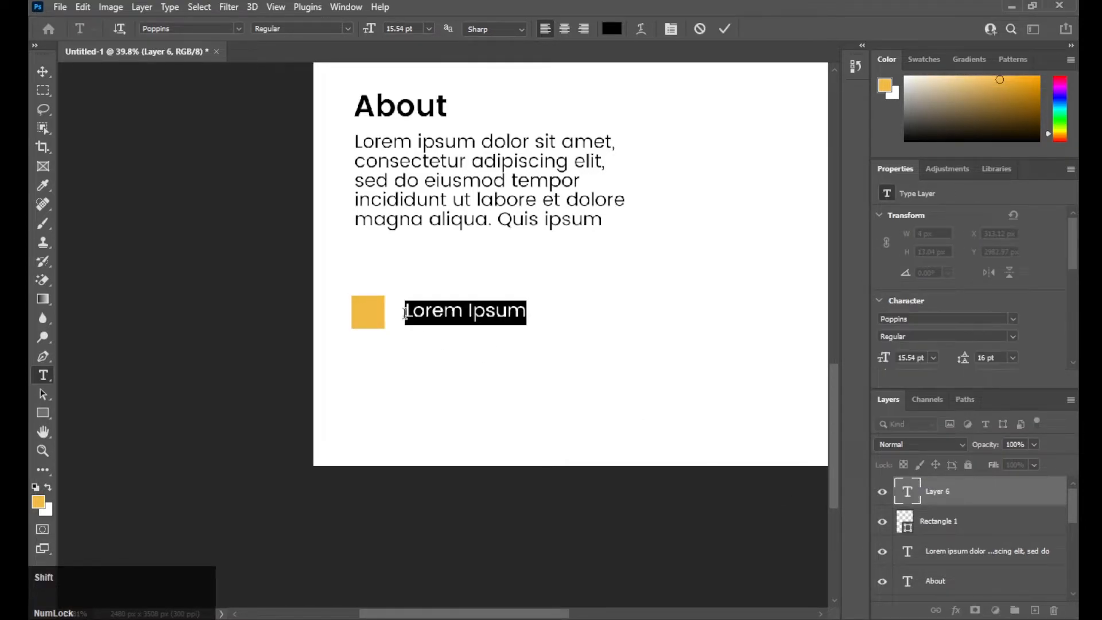
{"action": "key", "text": "BackSpace"}
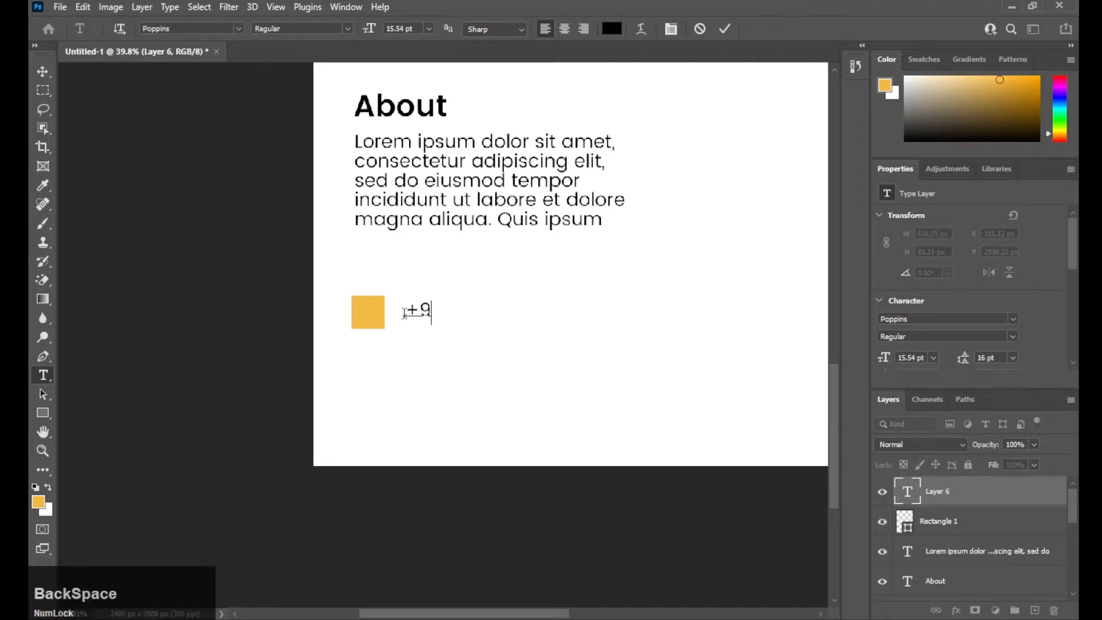
{"action": "left_click", "coordinate": [43, 71]}
{"action": "left_click", "coordinate": [1010, 341]}
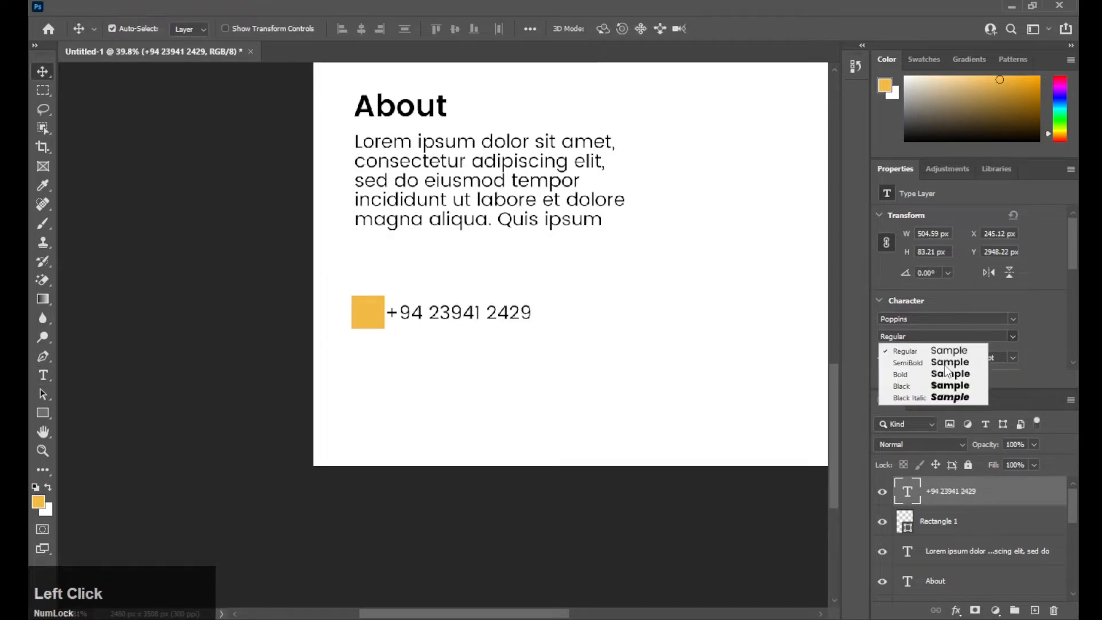
{"action": "left_click", "coordinate": [947, 362]}
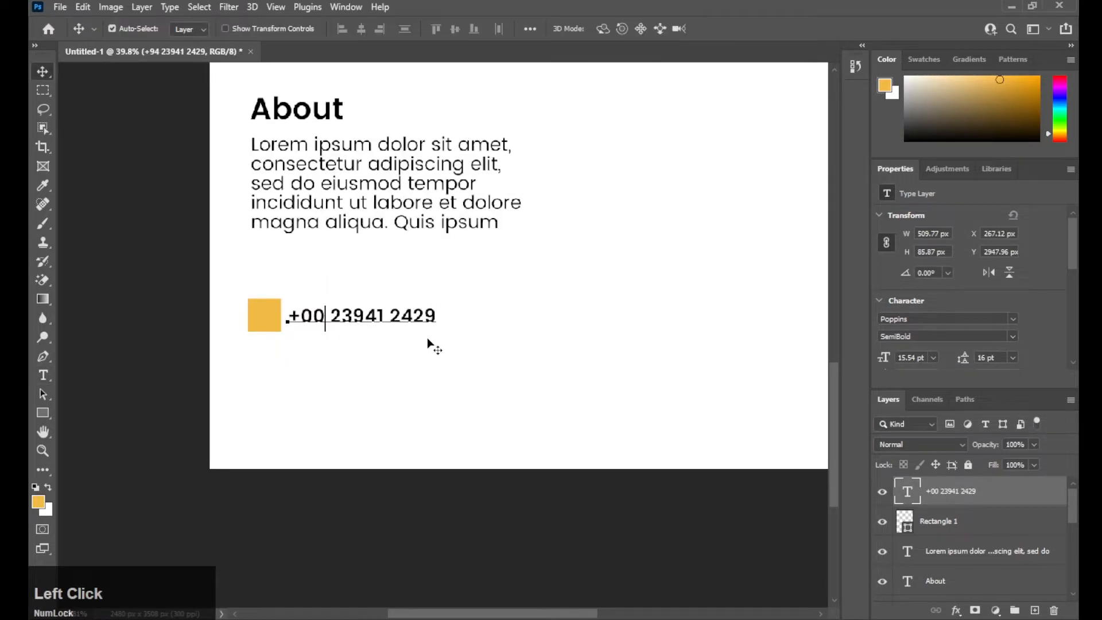
- Duplicate the square and phone number and move the copies right on the same line
{"action": "left_click_drag", "start_coordinate": [421, 338], "coordinate": [272, 302]}
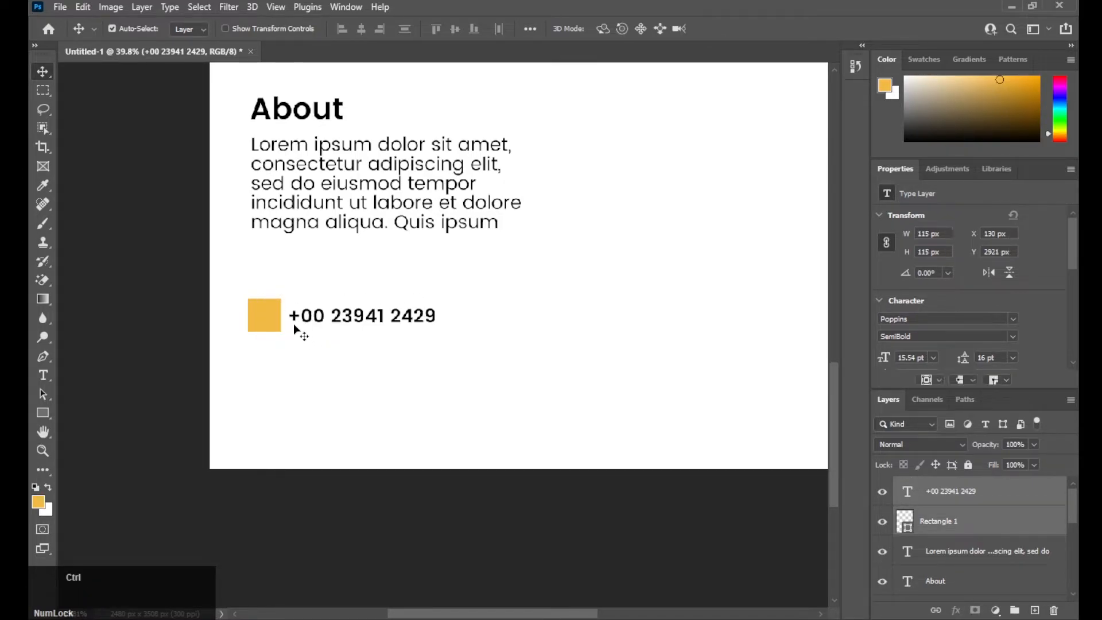
{"action": "key", "text": "ctrl+j"}
{"action": "key", "text": "ctrl+t"}
{"action": "left_click_drag", "start_coordinate": [331, 319], "coordinate": [544, 326]}
{"action": "left_click_drag", "start_coordinate": [537, 348], "coordinate": [535, 352]}
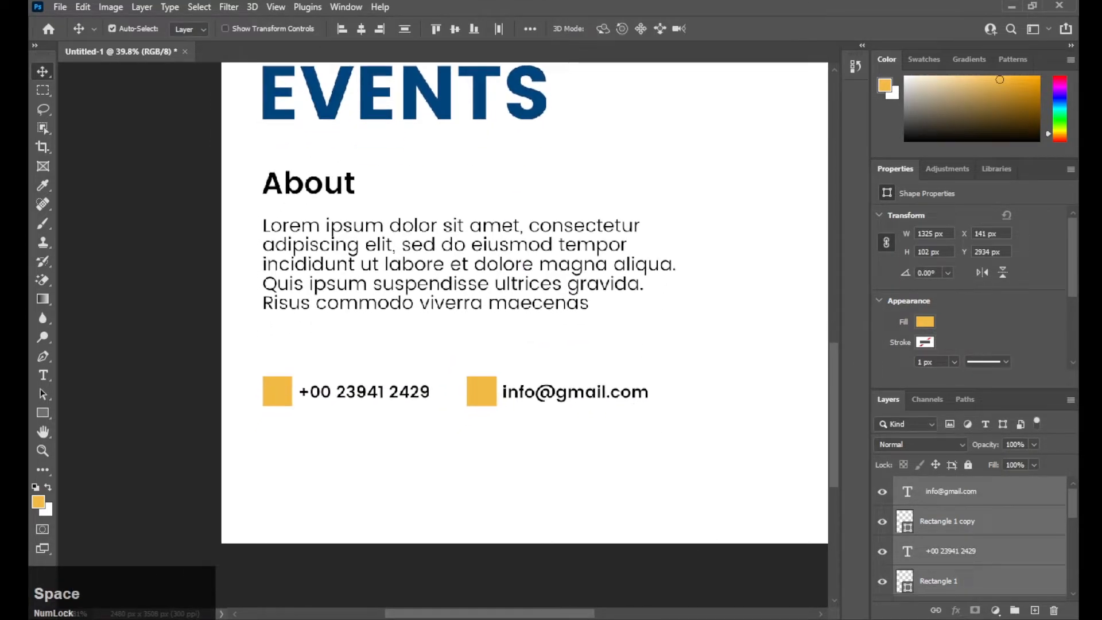
- Place the Phone icon from the Raw Material folder onto the yellow square
{"action": "left_click", "coordinate": [620, 618]}
{"action": "scroll", "coordinate": [868, 283], "scroll_direction": "down", "scroll_amount": 1}
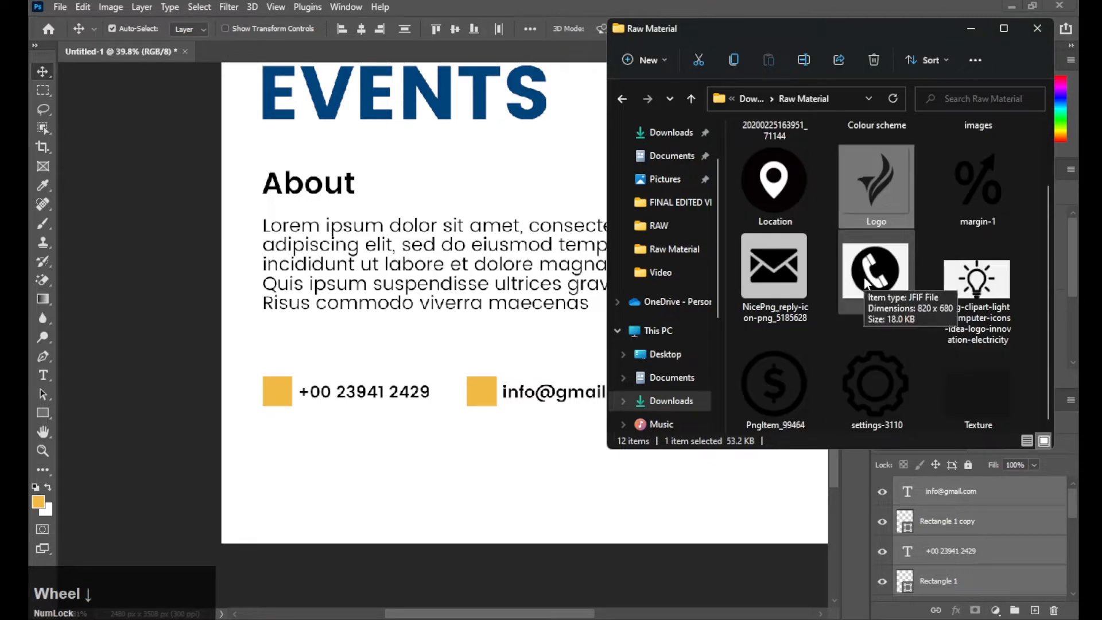
{"action": "left_click", "coordinate": [867, 277]}
{"action": "left_click_drag", "start_coordinate": [867, 277], "coordinate": [439, 313]}
- Commit the phone icon and give the Phone layer a white Color Overlay
{"action": "key", "text": "Return"}
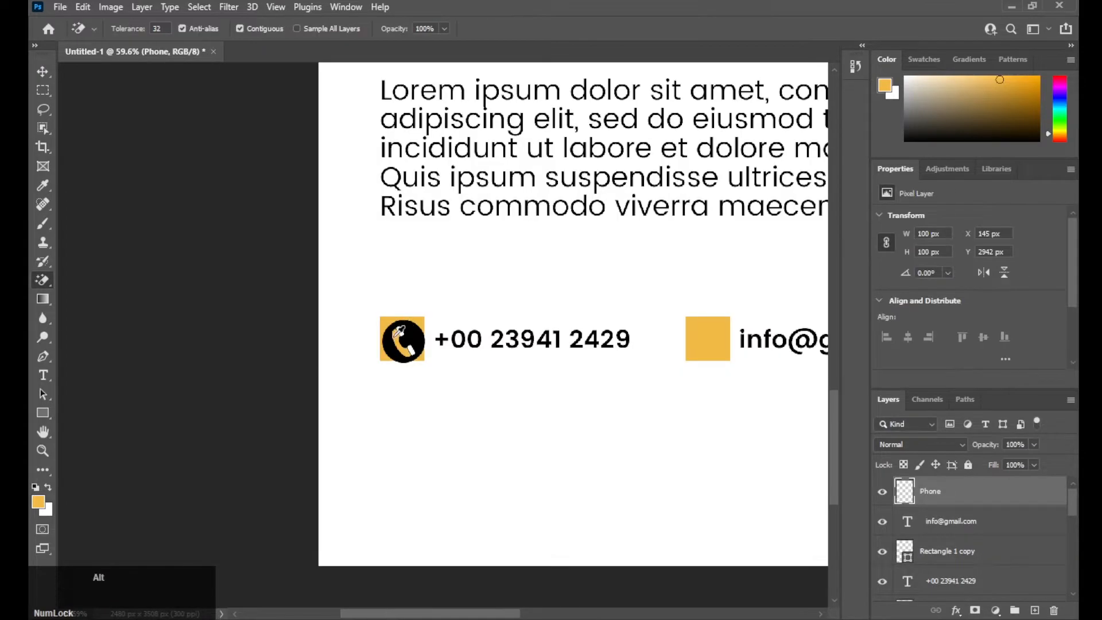
{"action": "scroll", "coordinate": [405, 333], "scroll_direction": "up", "scroll_amount": 3}
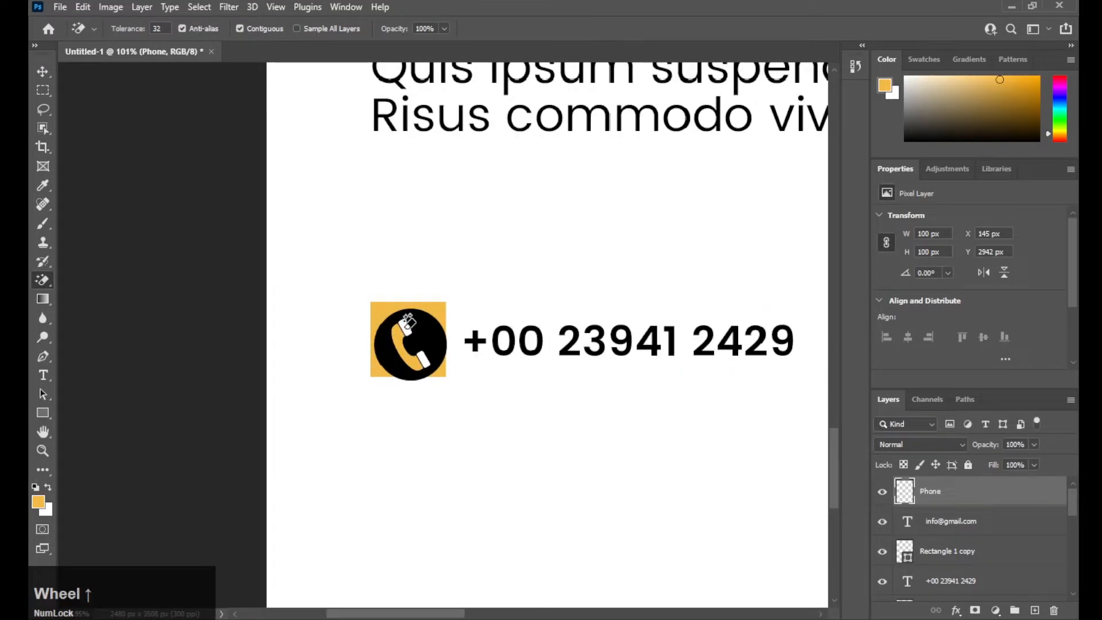
{"action": "left_click", "coordinate": [421, 357]}
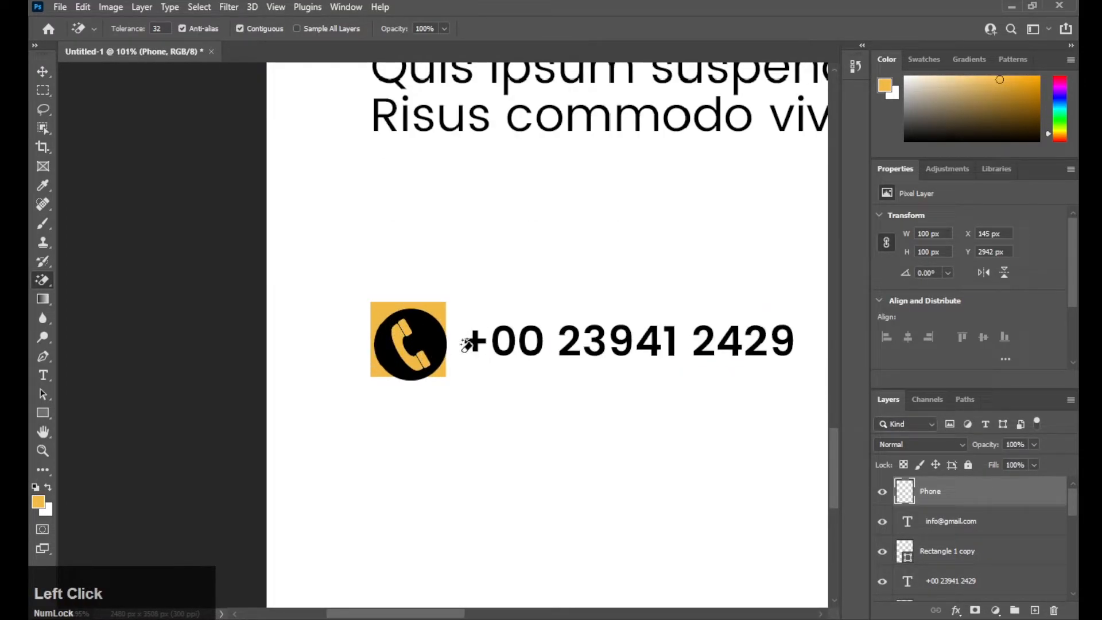
{"action": "key", "text": "v"}
{"action": "double_click", "coordinate": [1025, 499]}
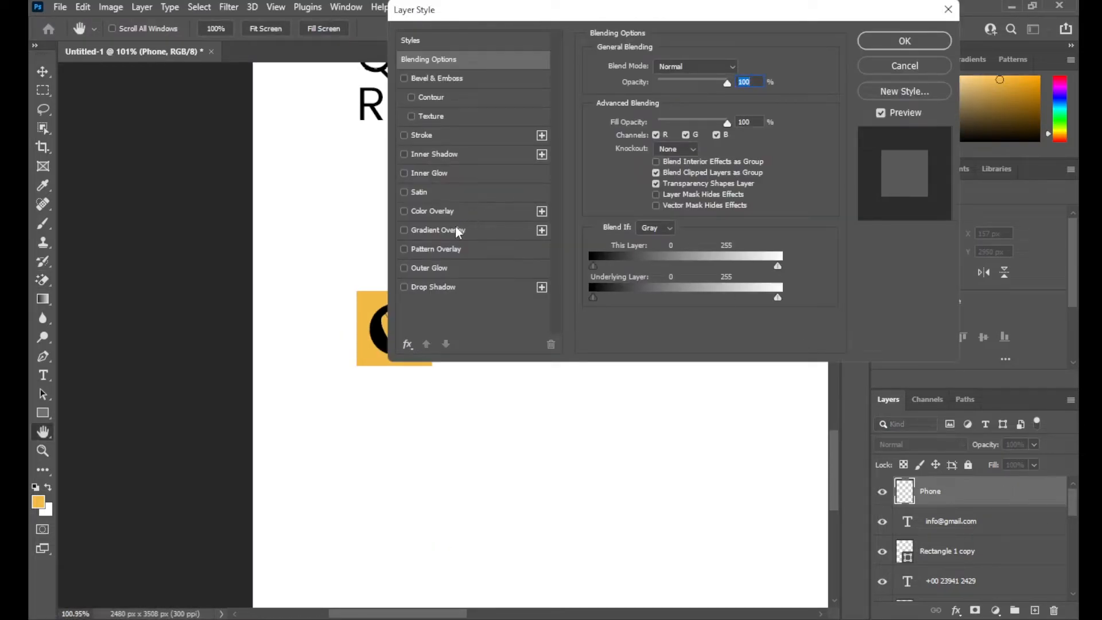
{"action": "left_click", "coordinate": [436, 212]}
{"action": "left_click", "coordinate": [737, 68]}
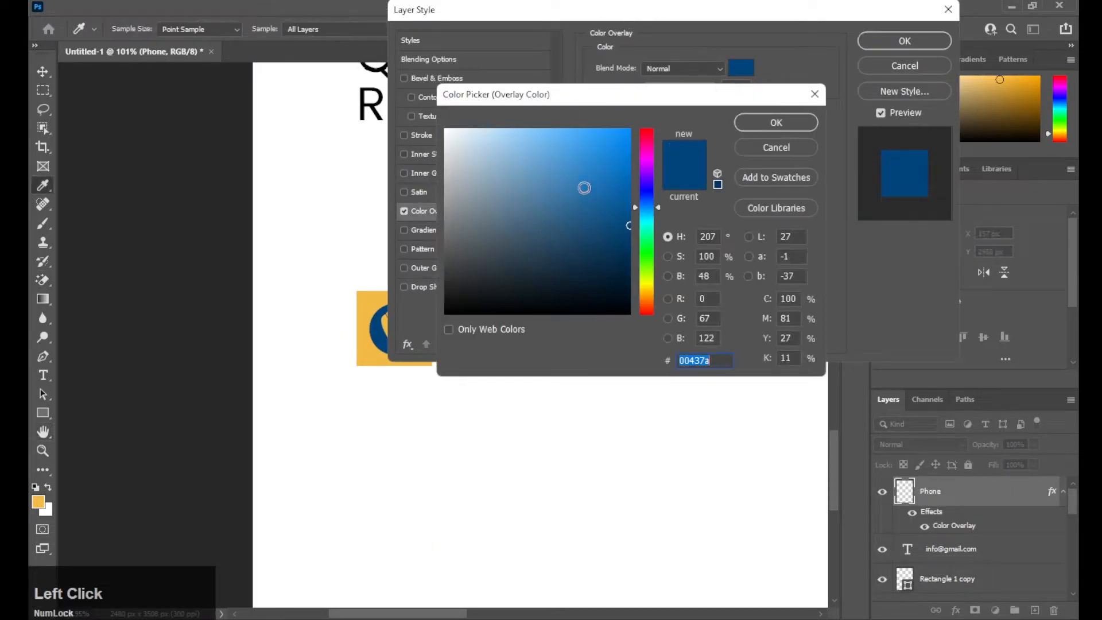
{"action": "left_click", "coordinate": [447, 130]}
{"action": "left_click", "coordinate": [776, 123]}
{"action": "left_click", "coordinate": [905, 40]}
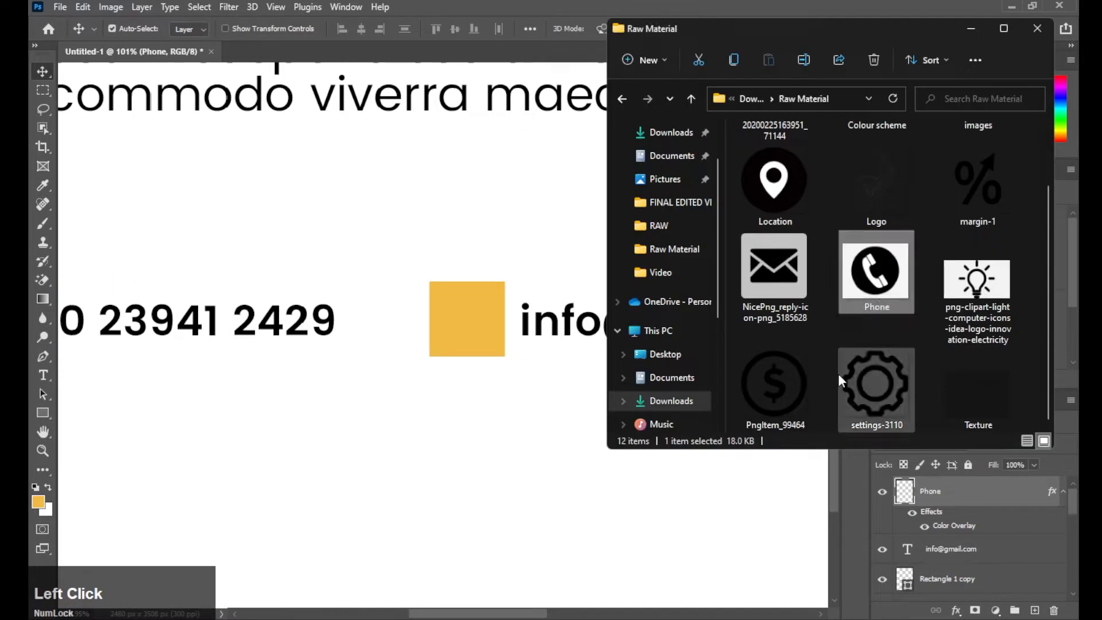
- Place the envelope PNG, scale it onto the second yellow square and erase its cream background
{"action": "left_click_drag", "start_coordinate": [774, 266], "coordinate": [512, 305]}
{"action": "scroll", "coordinate": [512, 305], "scroll_direction": "down", "scroll_amount": 5}
{"action": "left_click_drag", "start_coordinate": [783, 318], "coordinate": [451, 305]}
{"action": "left_click_drag", "start_coordinate": [433, 302], "coordinate": [416, 307]}
{"action": "scroll", "coordinate": [416, 307], "scroll_direction": "up", "scroll_amount": 6}
{"action": "key", "text": "space"}
{"action": "left_click", "coordinate": [469, 398]}
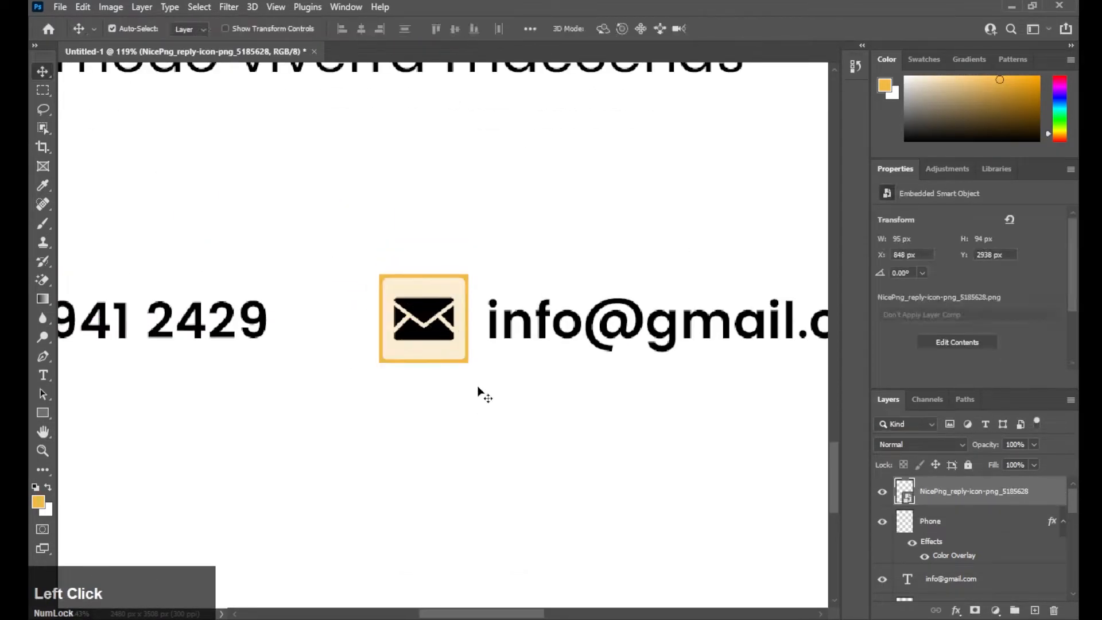
{"action": "key", "text": "e"}
{"action": "left_click", "coordinate": [534, 250]}
{"action": "left_click", "coordinate": [413, 312]}
- Copy the Phone layer's white overlay effect onto the envelope icon
{"action": "key", "text": "v"}
{"action": "left_click_drag", "start_coordinate": [933, 542], "coordinate": [957, 494]}
{"action": "scroll", "coordinate": [568, 396], "scroll_direction": "down", "scroll_amount": 5}
{"action": "scroll", "coordinate": [573, 390], "scroll_direction": "down", "scroll_amount": 6}
{"action": "key", "text": "space"}
{"action": "left_click_drag", "start_coordinate": [414, 494], "coordinate": [428, 424]}
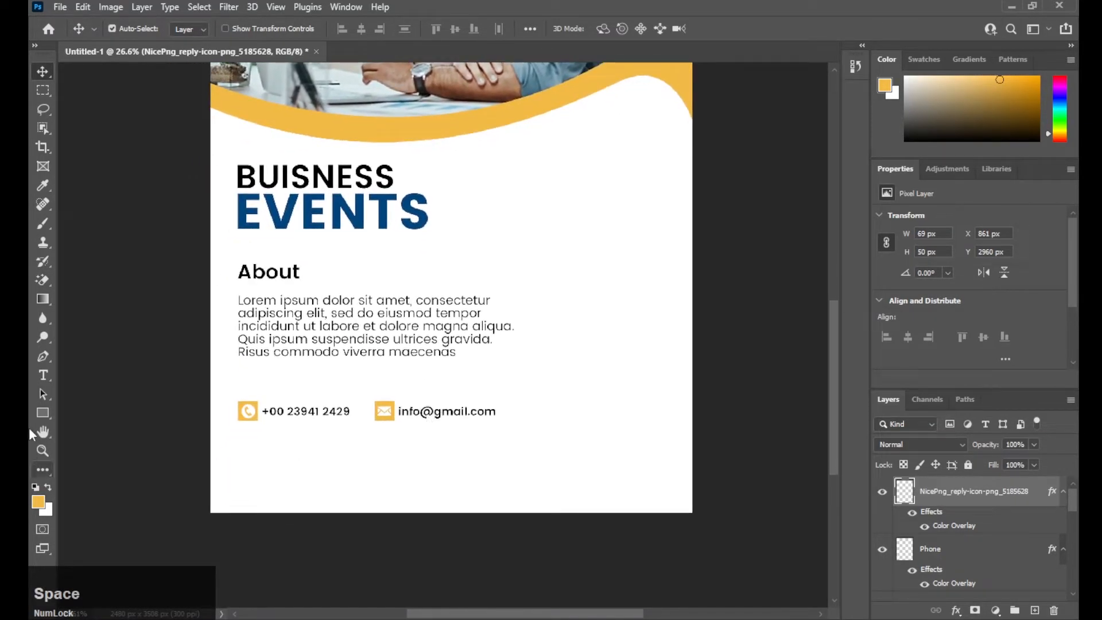
{"action": "left_click", "coordinate": [42, 413]}
- Draw a full-width bar along the page bottom and fill it dark blue from Swatches
{"action": "left_click_drag", "start_coordinate": [204, 487], "coordinate": [697, 518]}
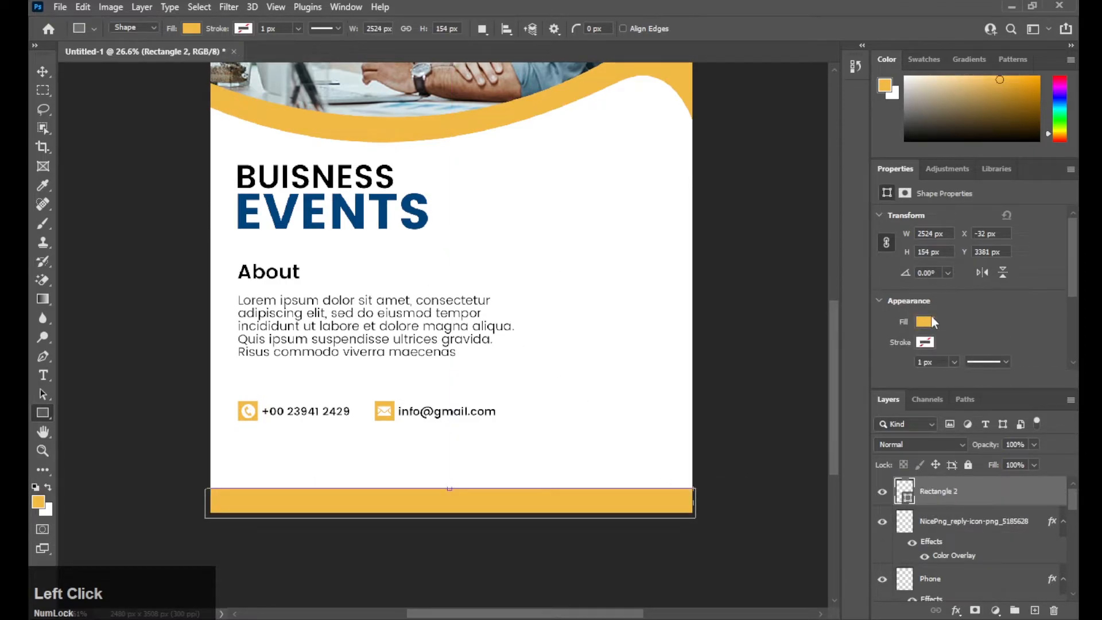
{"action": "left_click", "coordinate": [924, 59]}
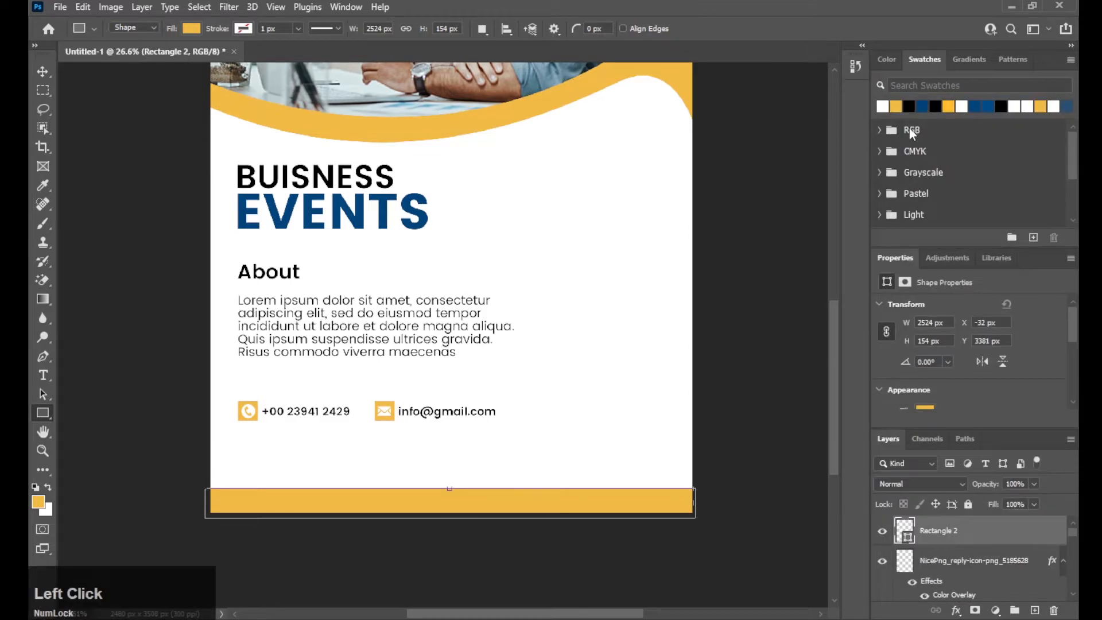
{"action": "left_click", "coordinate": [922, 106]}
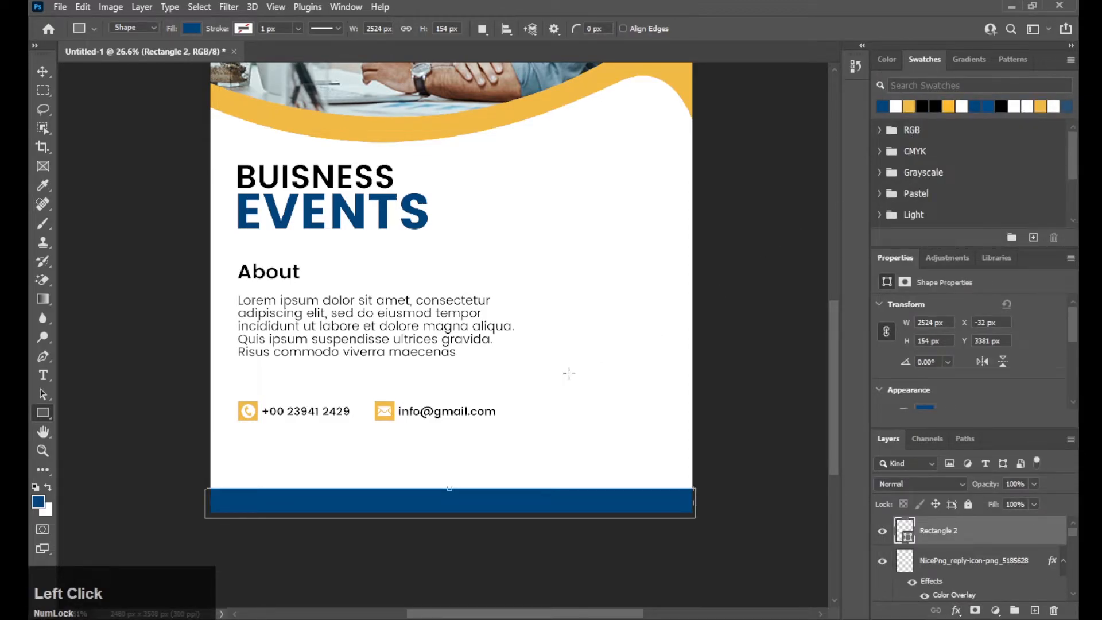
{"action": "key", "text": "v"}
{"action": "key", "text": "space"}
{"action": "left_click_drag", "start_coordinate": [496, 409], "coordinate": [498, 390]}
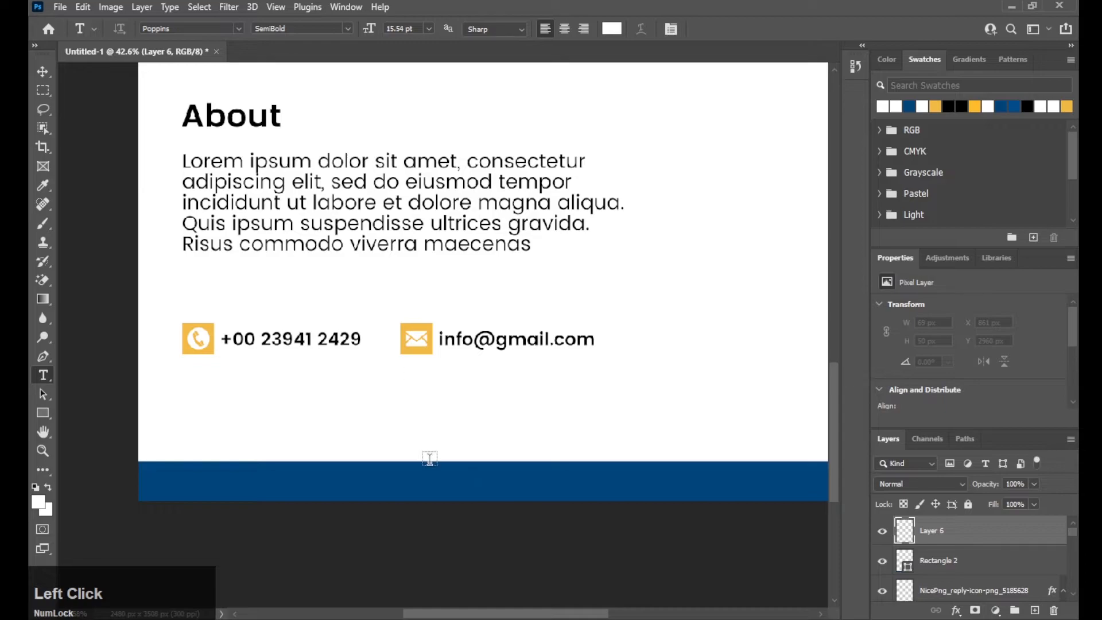
{"action": "left_click", "coordinate": [437, 488]}
{"action": "type", "text": "www.website"}
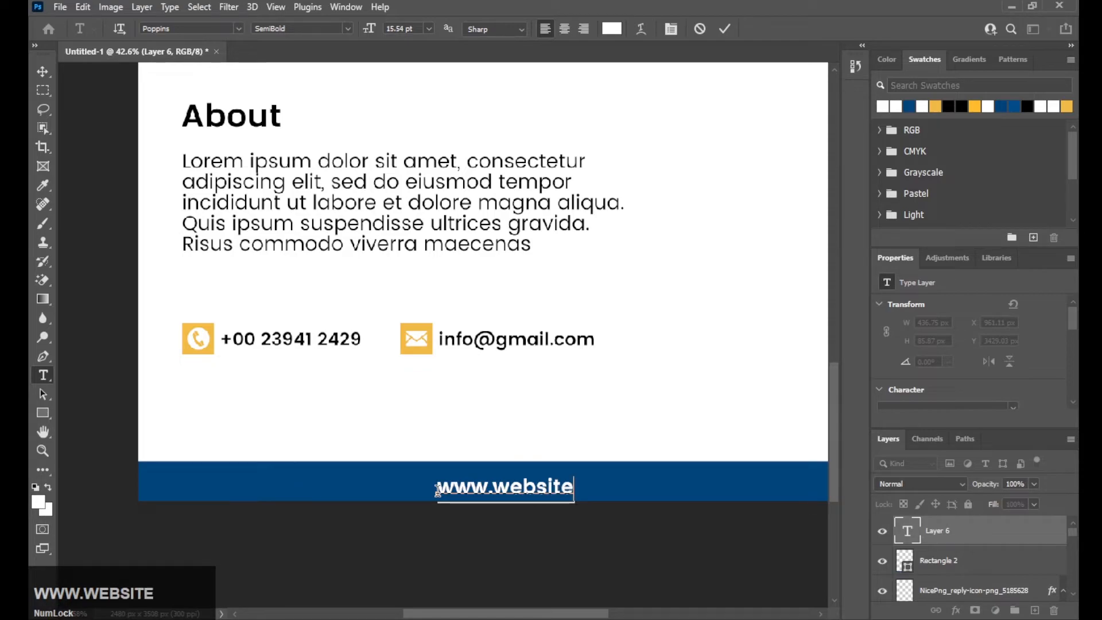
{"action": "type", "text": ".com"}
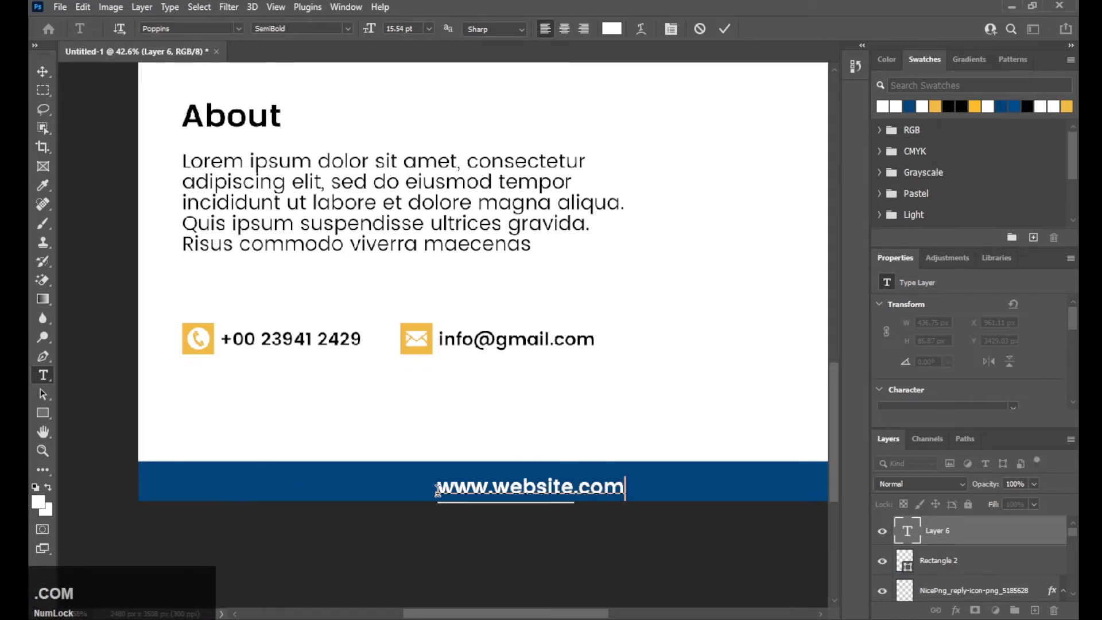
{"action": "left_click", "coordinate": [726, 28]}
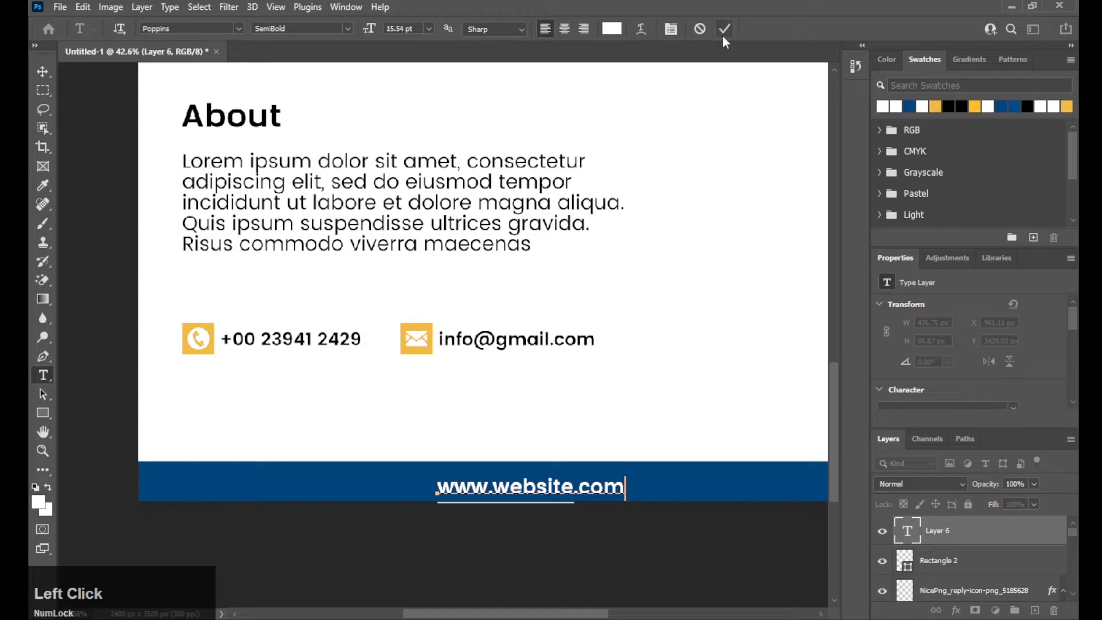
{"action": "key", "text": "space"}
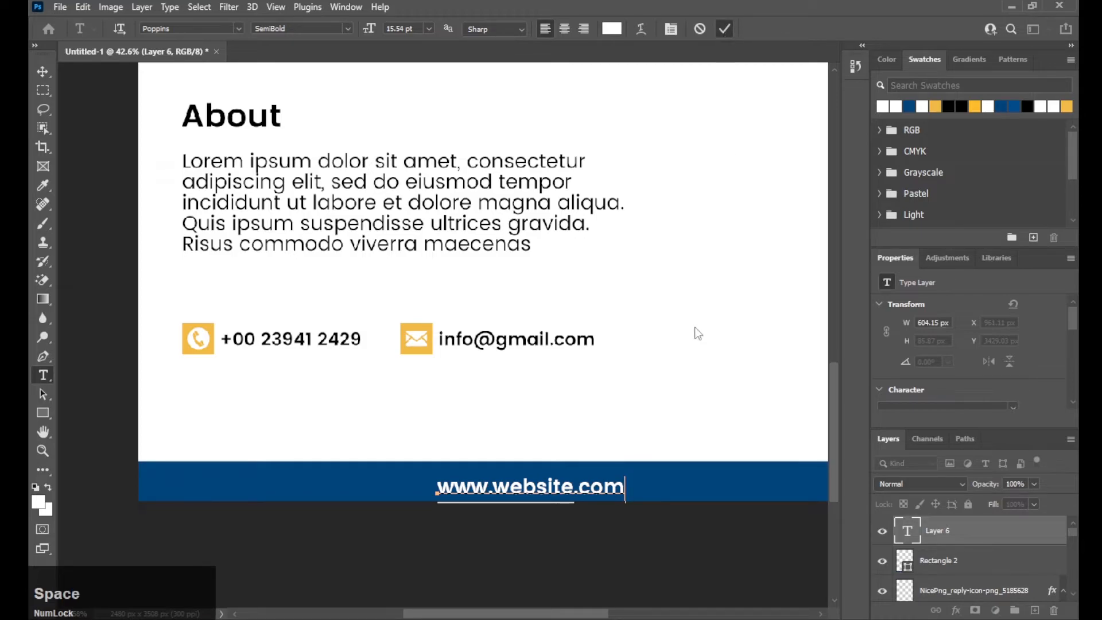
{"action": "left_click_drag", "start_coordinate": [635, 369], "coordinate": [574, 406]}
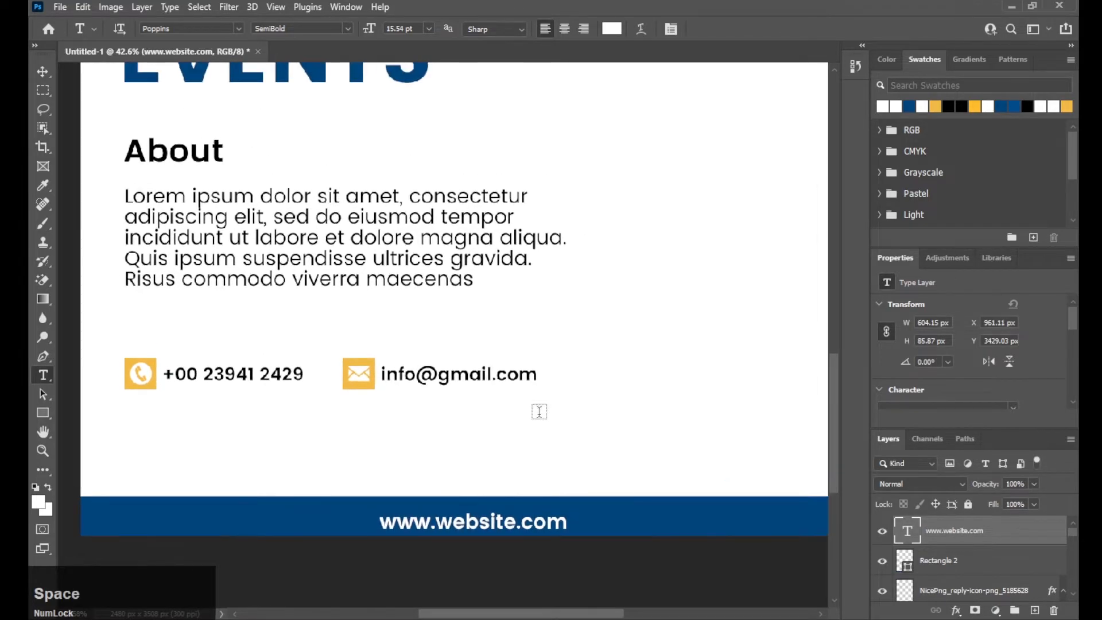
{"action": "left_click", "coordinate": [212, 5]}
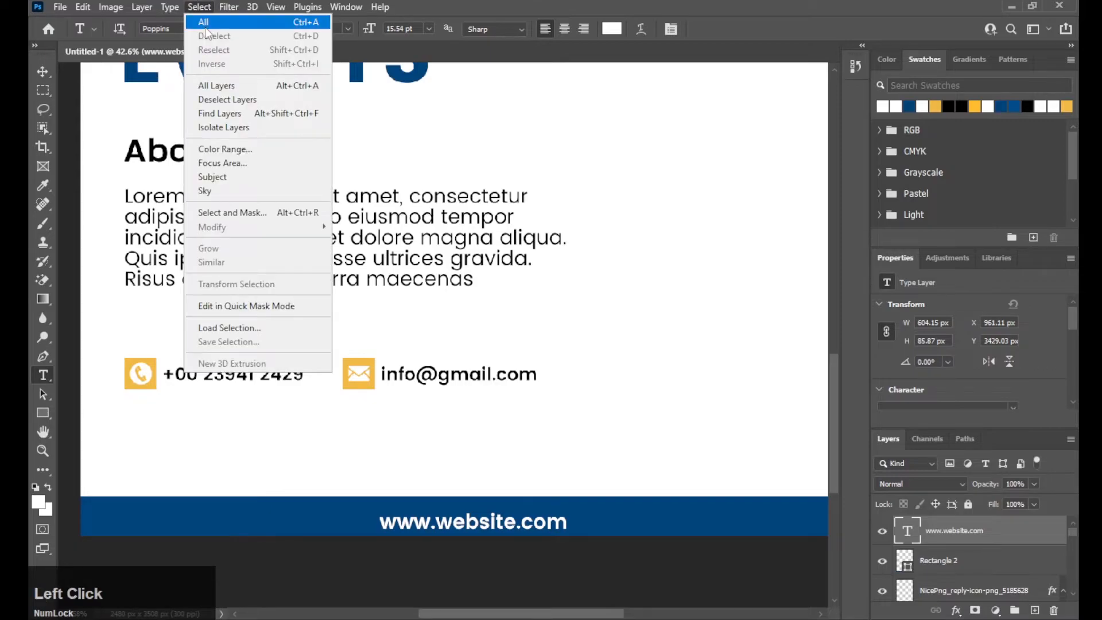
{"action": "left_click", "coordinate": [230, 20]}
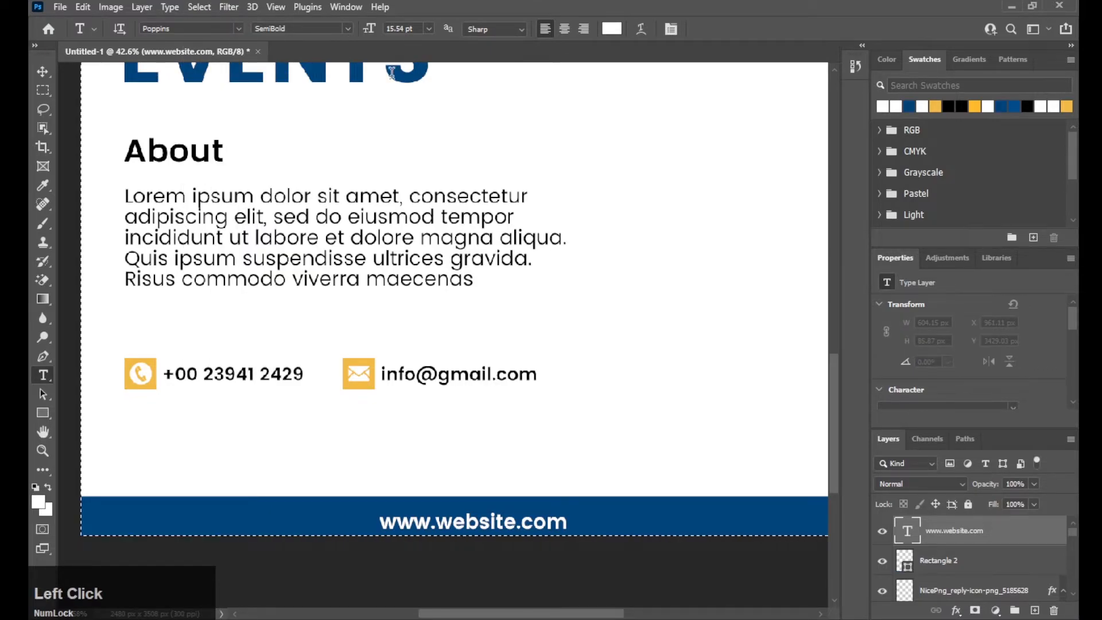
{"action": "left_click", "coordinate": [46, 70]}
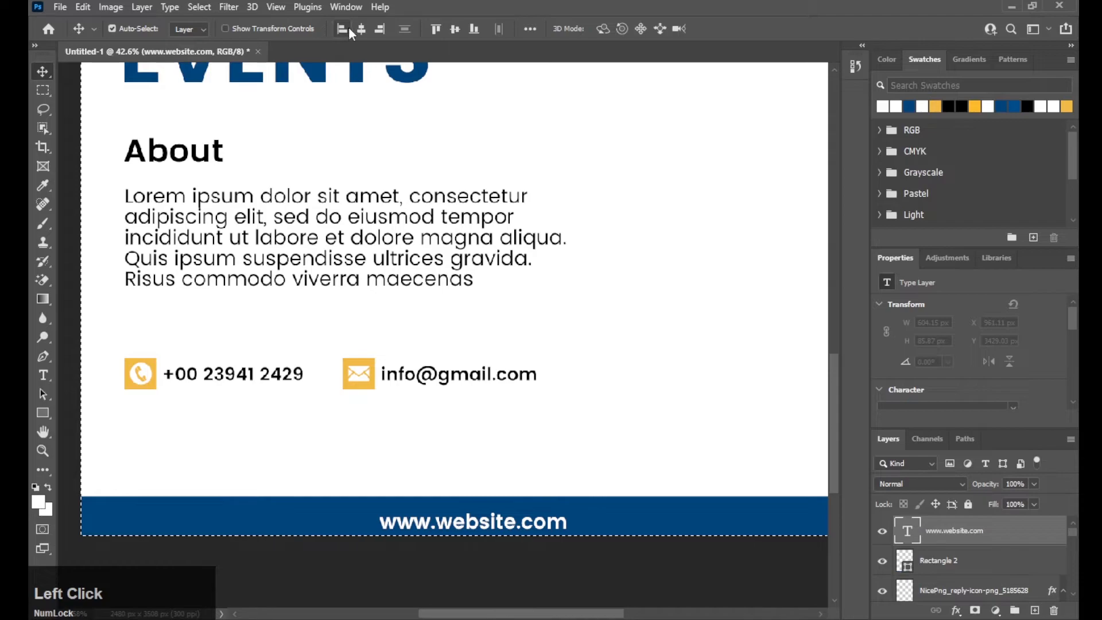
{"action": "left_click", "coordinate": [363, 33]}
- Draw a small dark blue square to the right of the title
{"action": "left_click_drag", "start_coordinate": [562, 218], "coordinate": [536, 207]}
{"action": "left_click", "coordinate": [192, 29]}
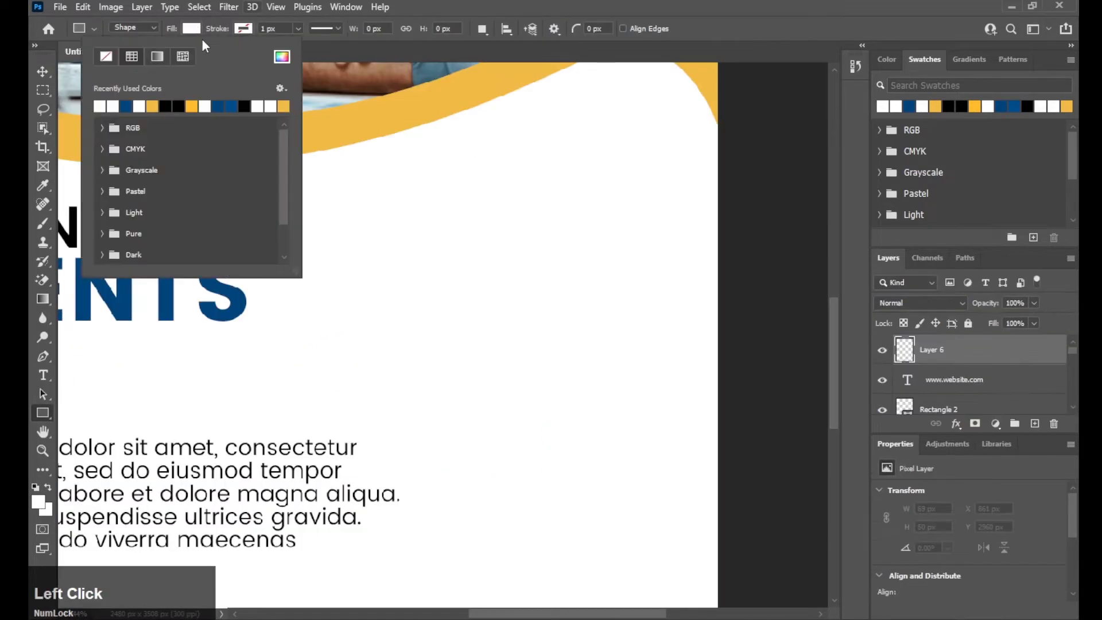
{"action": "left_click", "coordinate": [127, 105]}
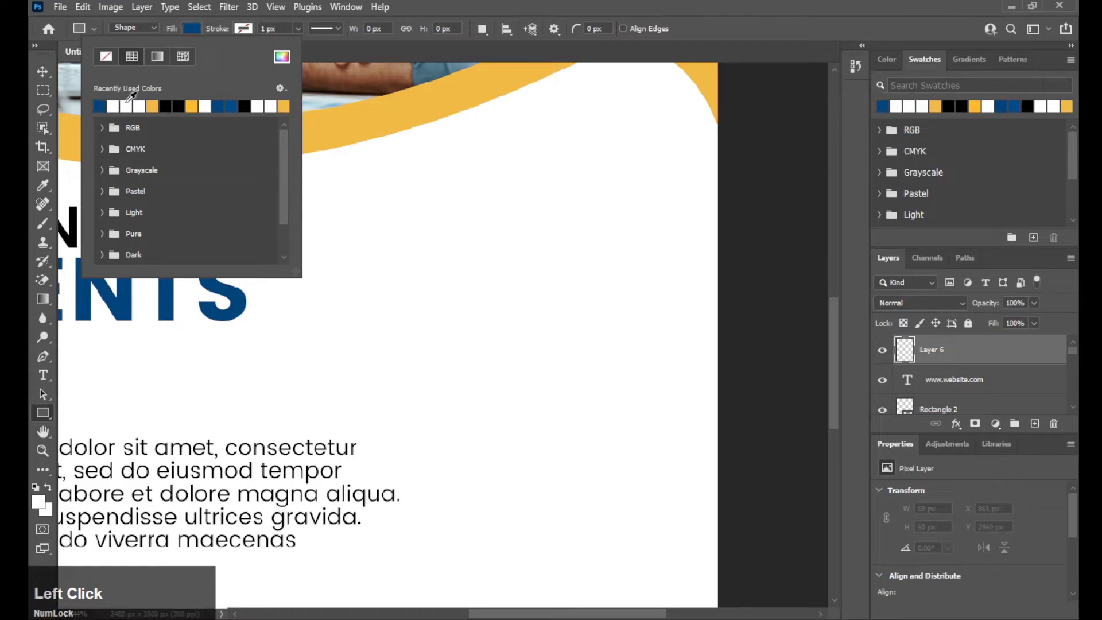
{"action": "left_click", "coordinate": [34, 411]}
{"action": "left_click_drag", "start_coordinate": [436, 216], "coordinate": [481, 278]}
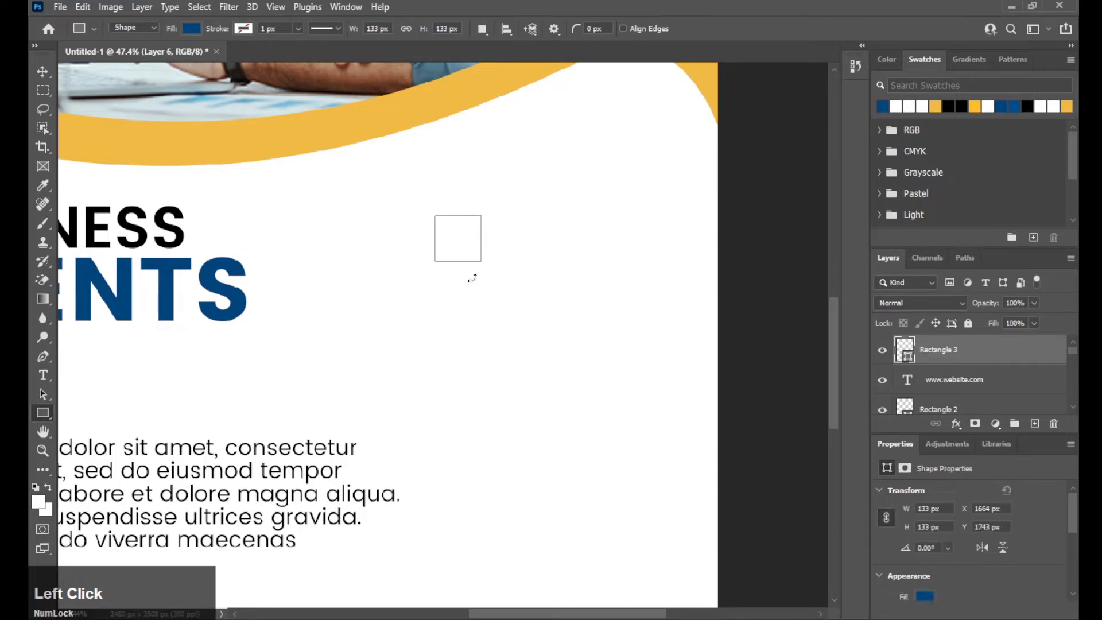
{"action": "key", "text": "v"}
{"action": "left_click_drag", "start_coordinate": [388, 270], "coordinate": [435, 235]}
- Alt-drag two copies of the square downward and fill the middle one yellow
{"action": "key", "text": "alt"}
{"action": "left_click_drag", "start_coordinate": [508, 205], "coordinate": [503, 391]}
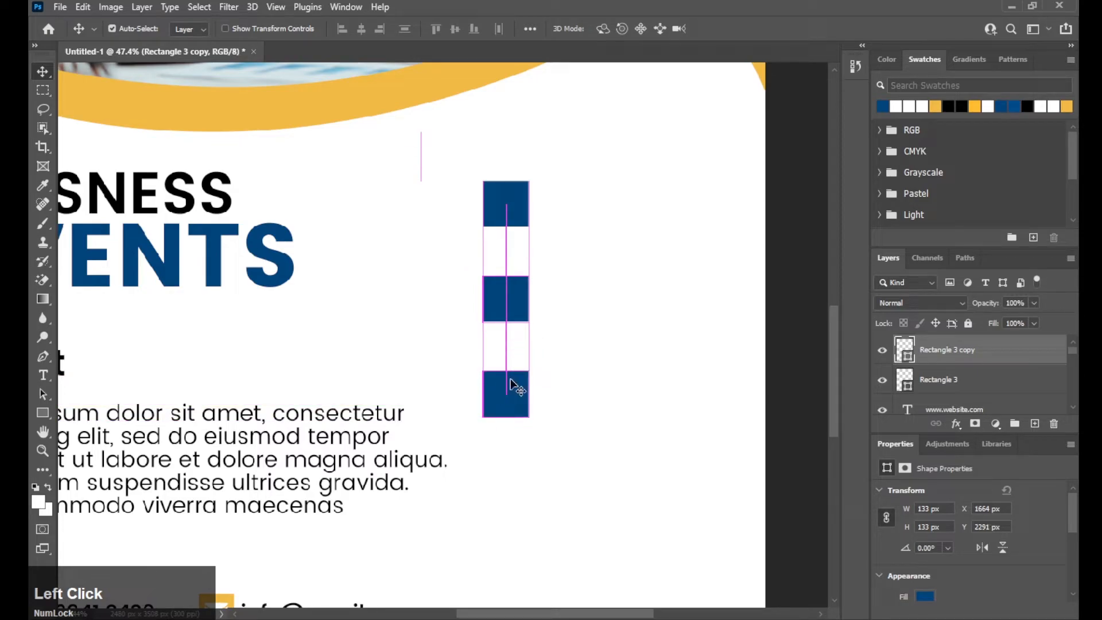
{"action": "left_click_drag", "start_coordinate": [528, 330], "coordinate": [519, 367]}
{"action": "left_click", "coordinate": [505, 333]}
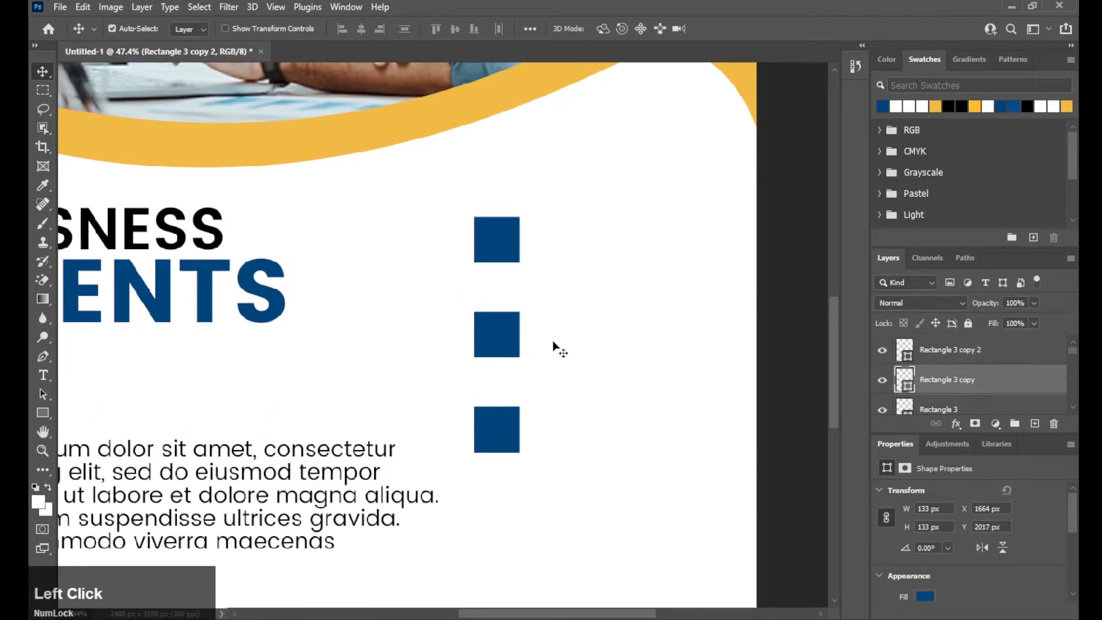
{"action": "left_click", "coordinate": [43, 412]}
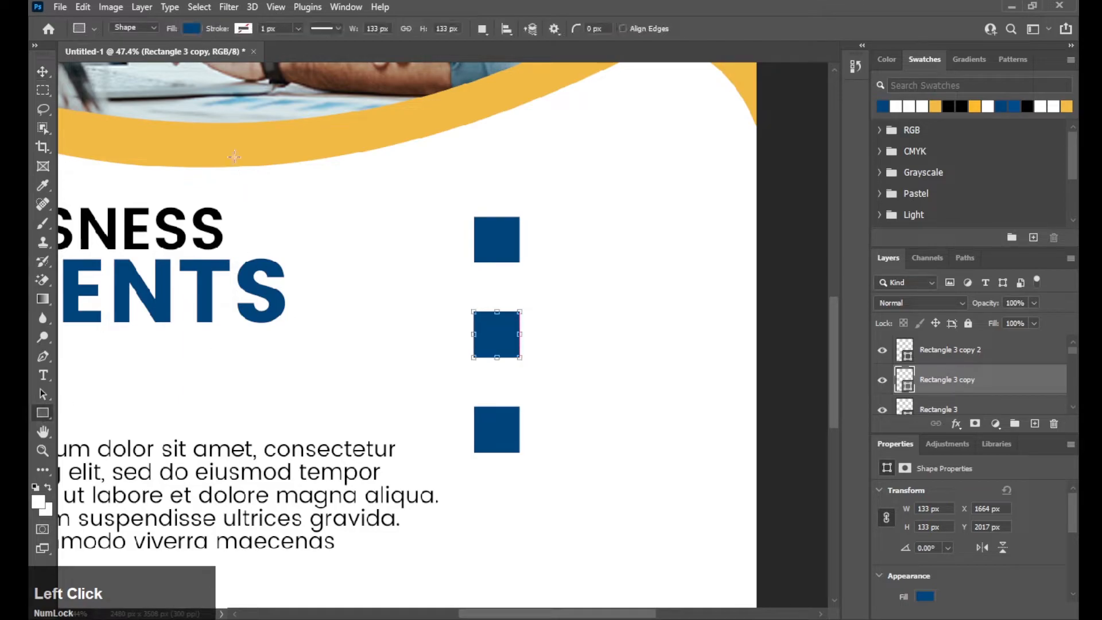
{"action": "left_click", "coordinate": [192, 29]}
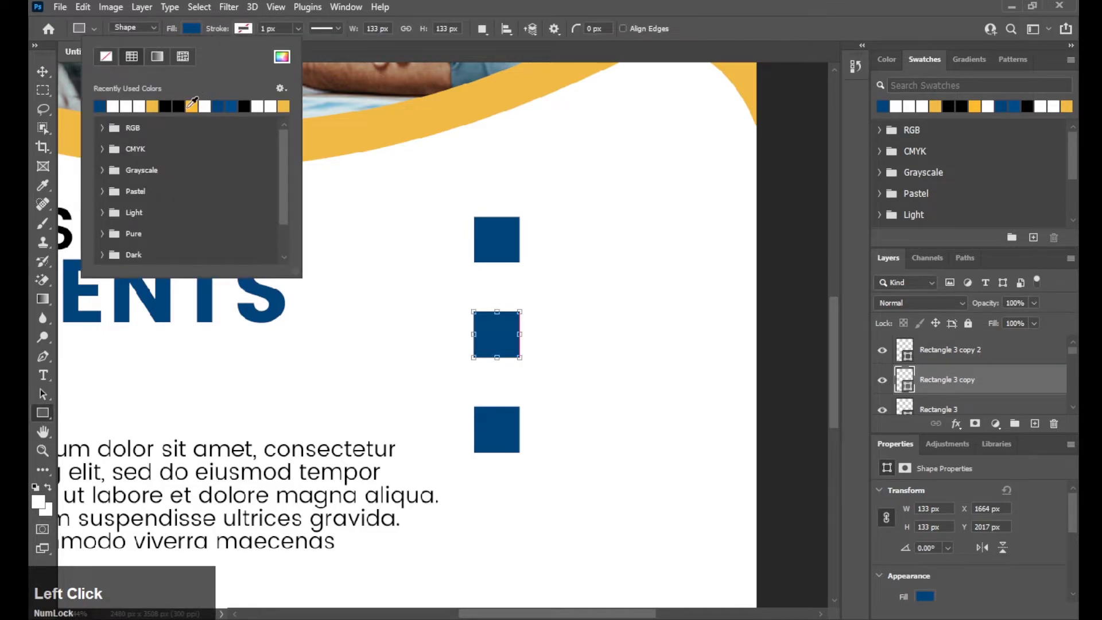
{"action": "left_click", "coordinate": [191, 105]}
{"action": "left_click", "coordinate": [33, 67]}
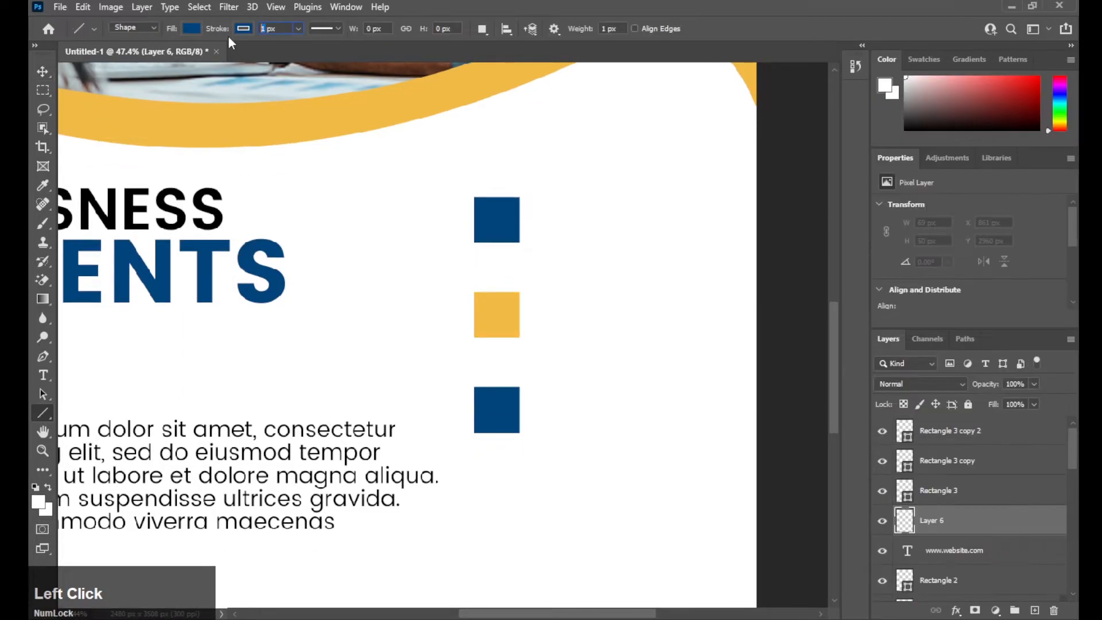
- Draw a 6 px vertical line from the top square to the bottom square
{"action": "type", "text": "6"}
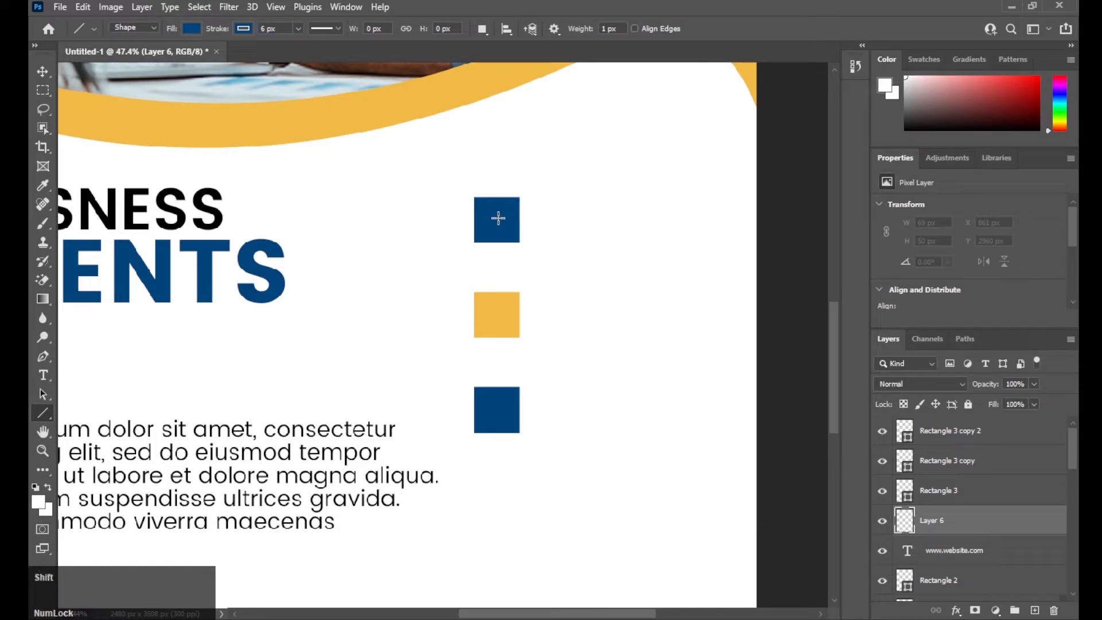
{"action": "left_click_drag", "start_coordinate": [497, 219], "coordinate": [499, 408]}
{"action": "key", "text": "space"}
{"action": "left_click_drag", "start_coordinate": [515, 293], "coordinate": [519, 300]}
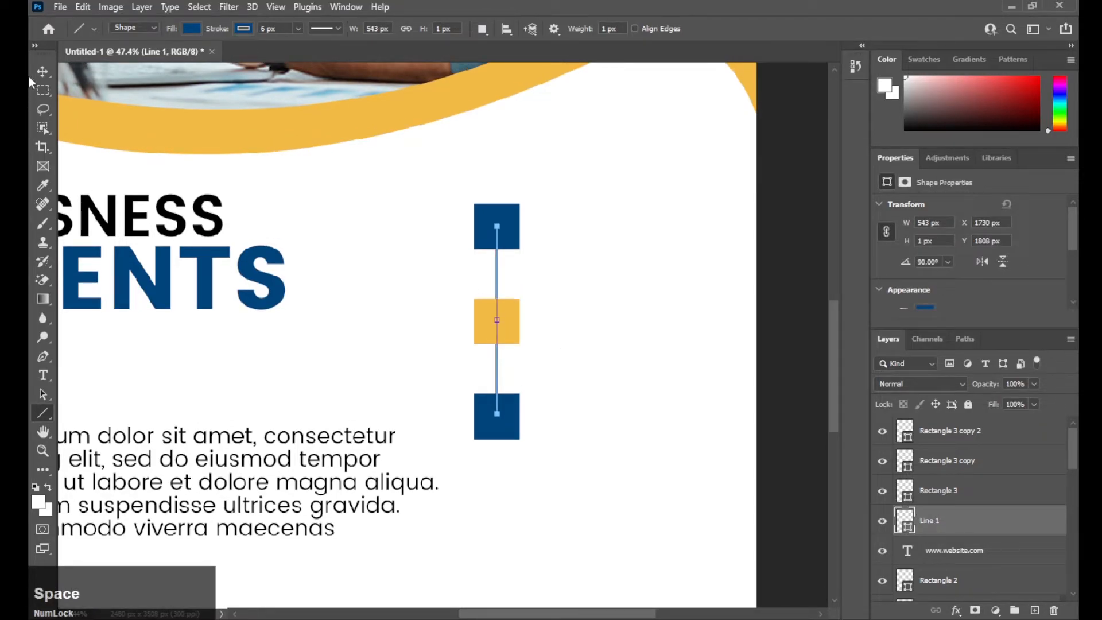
- Place the icon images onto the squares, moving the icon layer to the top
{"action": "left_click", "coordinate": [45, 70]}
{"action": "key", "text": "space"}
{"action": "left_click_drag", "start_coordinate": [384, 236], "coordinate": [357, 274]}
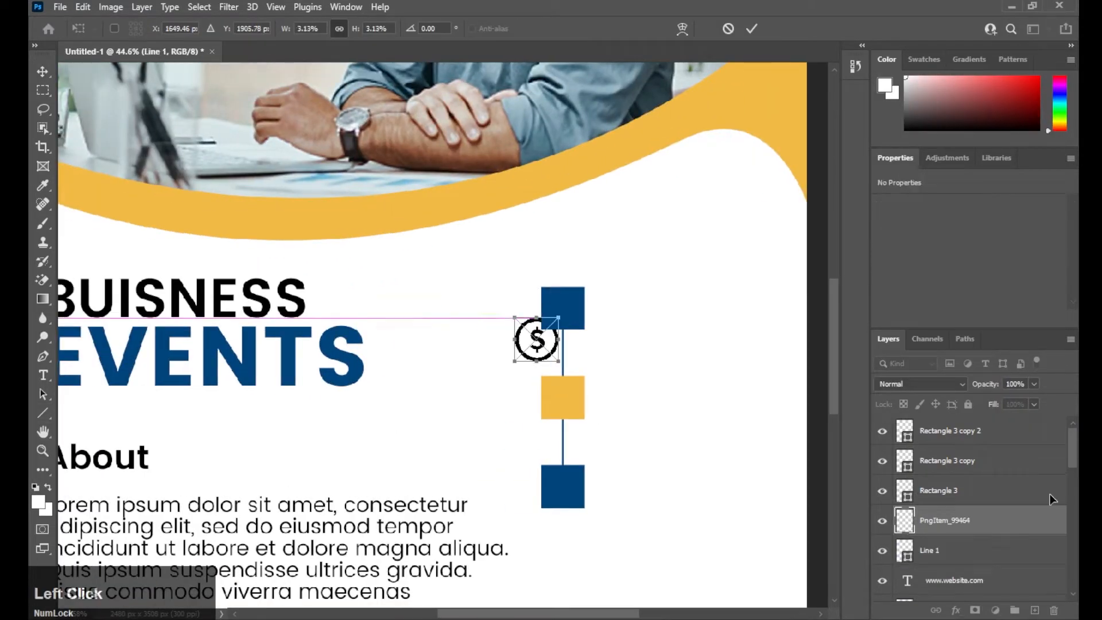
{"action": "left_click_drag", "start_coordinate": [976, 521], "coordinate": [977, 419]}
{"action": "left_click_drag", "start_coordinate": [536, 339], "coordinate": [563, 314]}
{"action": "scroll", "coordinate": [553, 315], "scroll_direction": "up", "scroll_amount": 4}
{"action": "left_click_drag", "start_coordinate": [574, 311], "coordinate": [574, 304]}
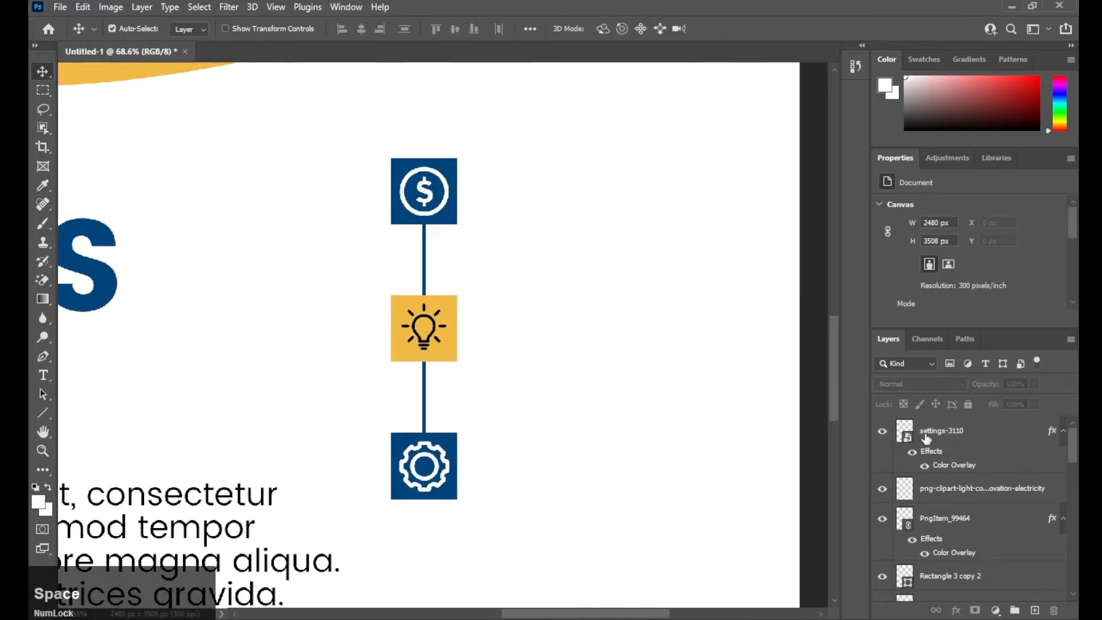
- Create a Bold 'Lorem Ipsum' text layer beside the top square
{"action": "left_click", "coordinate": [942, 431]}
{"action": "left_click", "coordinate": [1035, 610]}
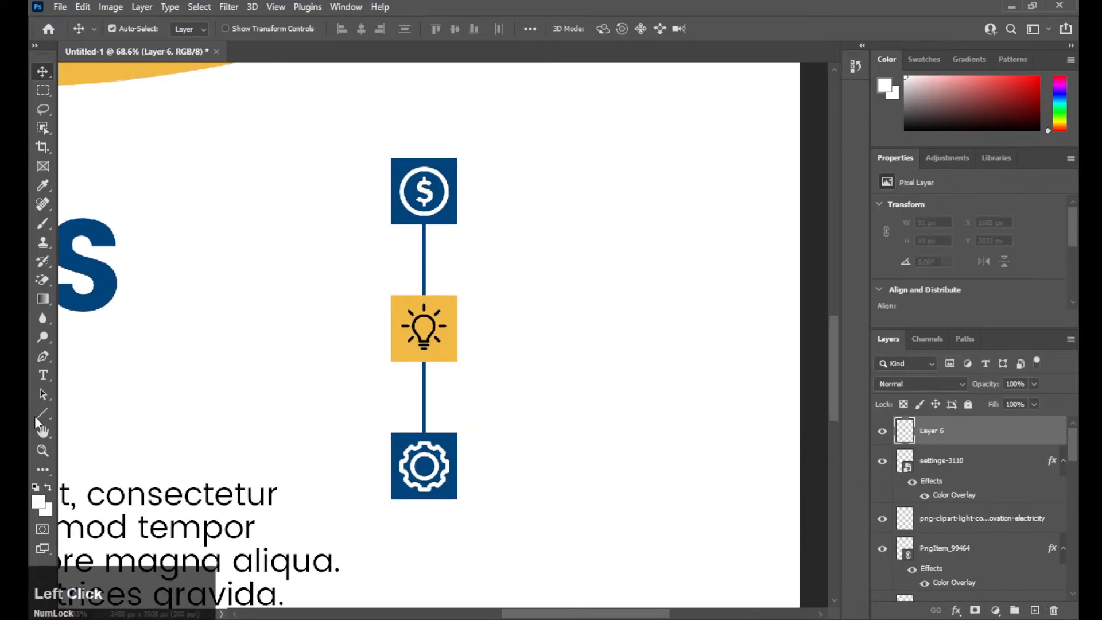
{"action": "left_click", "coordinate": [49, 377]}
{"action": "key", "text": "space"}
{"action": "left_click_drag", "start_coordinate": [543, 302], "coordinate": [513, 331]}
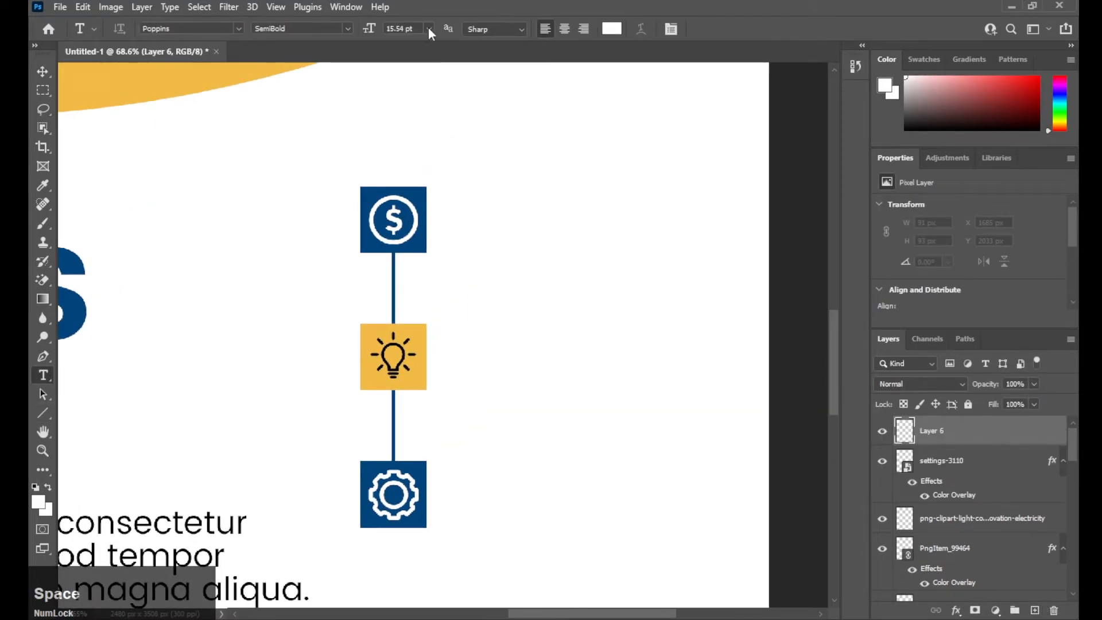
{"action": "left_click", "coordinate": [348, 28]}
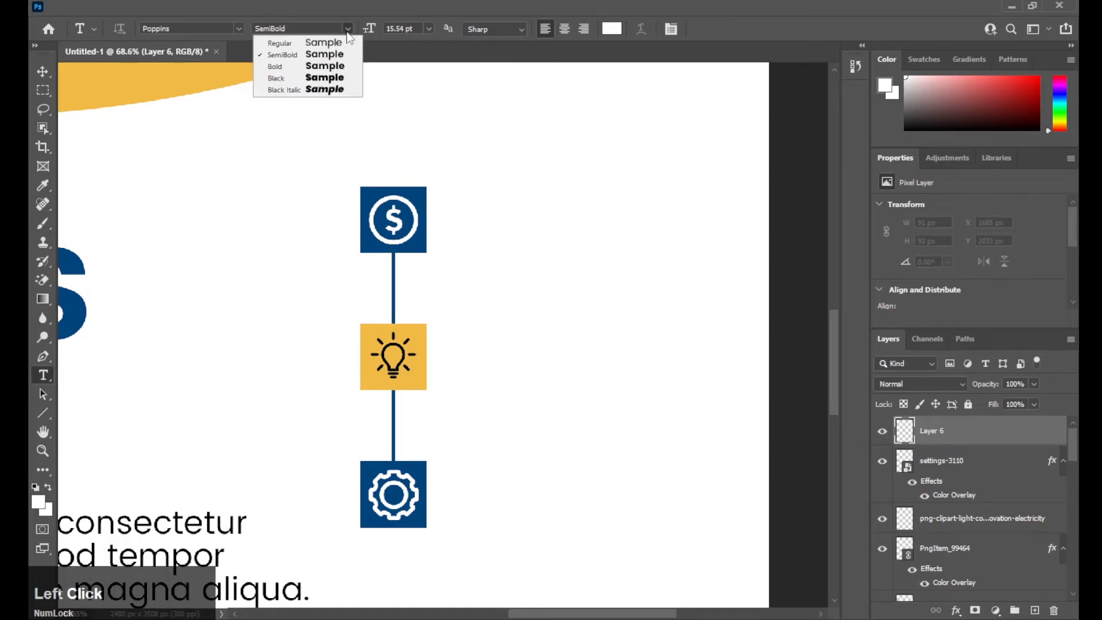
{"action": "left_click", "coordinate": [325, 68]}
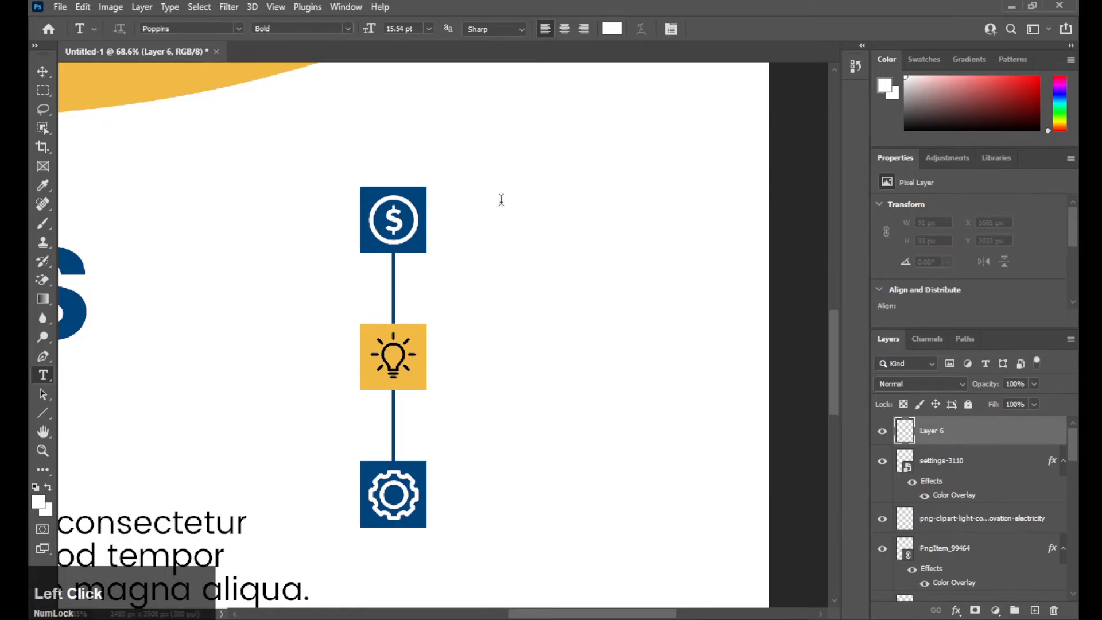
{"action": "left_click", "coordinate": [501, 199]}
{"action": "left_click", "coordinate": [721, 30]}
- Colour the heading black (#000000) and move it beside the dollar icon
{"action": "left_click", "coordinate": [614, 30]}
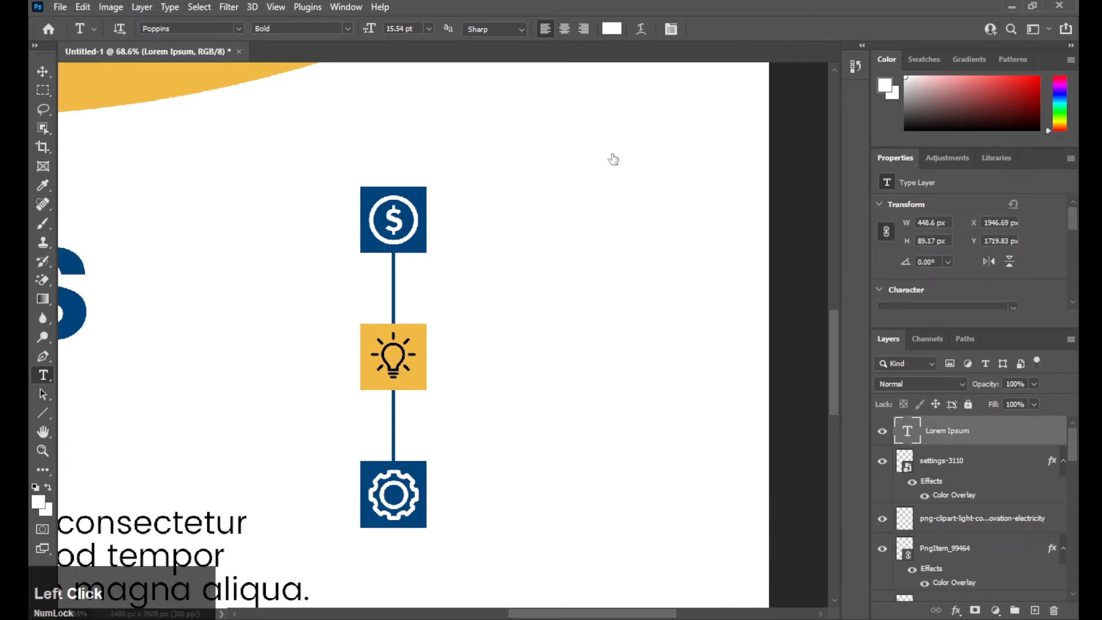
{"action": "left_click_drag", "start_coordinate": [625, 229], "coordinate": [630, 316]}
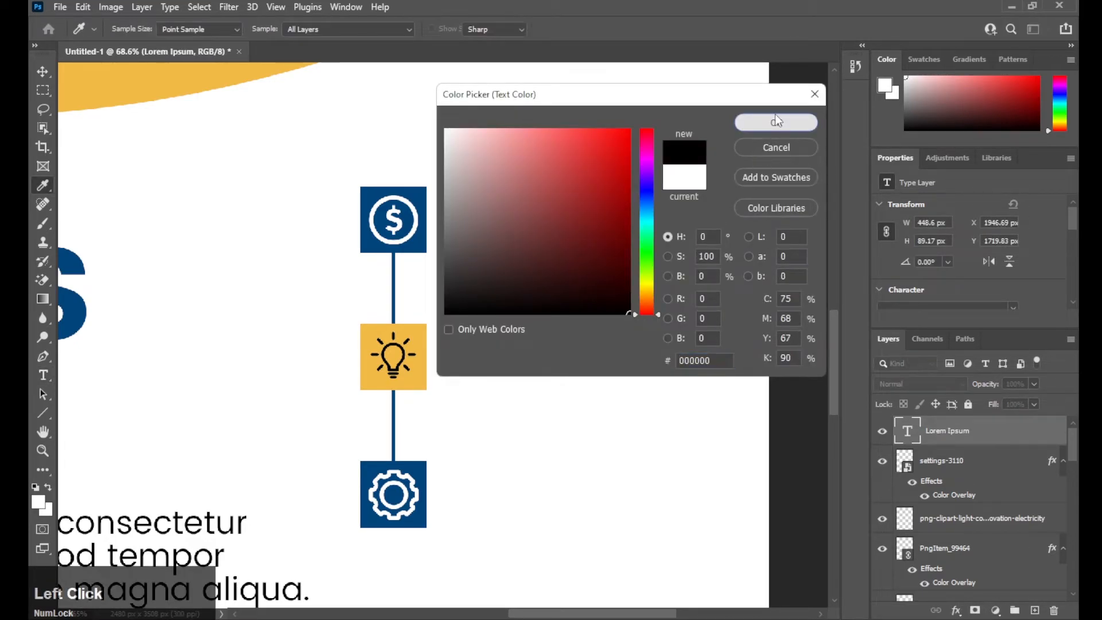
{"action": "left_click", "coordinate": [771, 127]}
{"action": "key", "text": "v"}
{"action": "left_click_drag", "start_coordinate": [599, 192], "coordinate": [533, 201]}
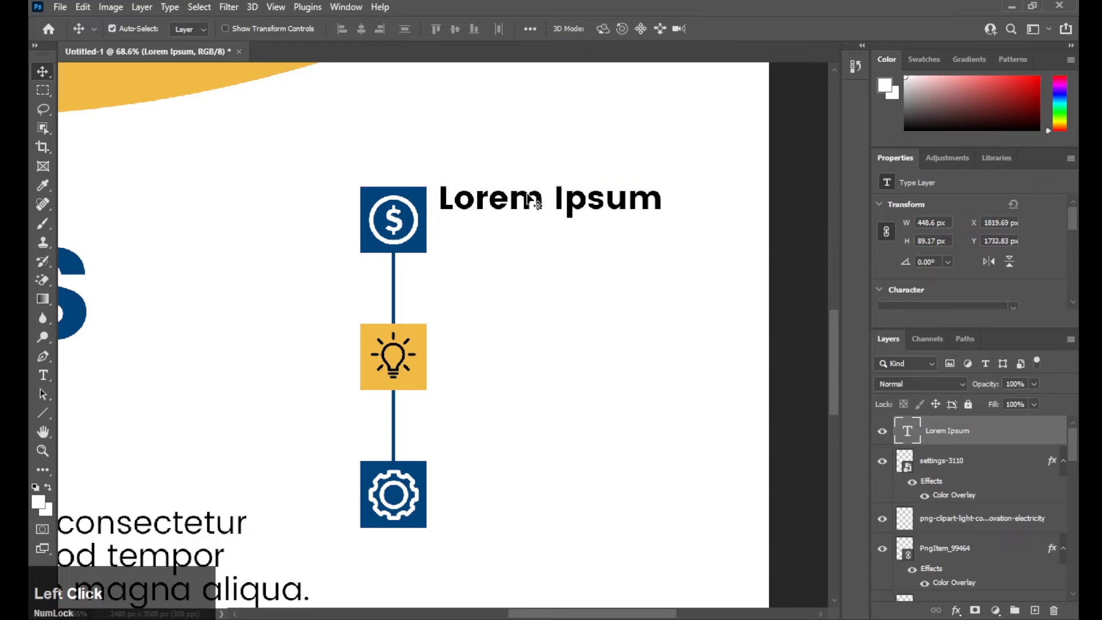
- Try Regular style on the heading, then undo to keep it Bold
{"action": "left_click", "coordinate": [43, 377]}
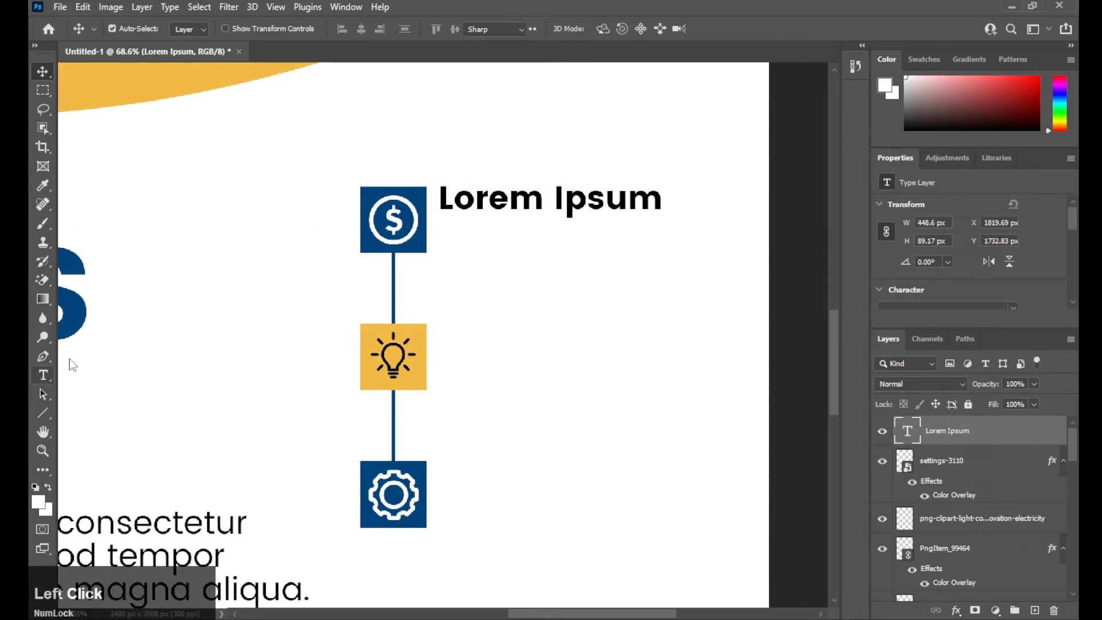
{"action": "left_click", "coordinate": [349, 30]}
{"action": "left_click", "coordinate": [334, 51]}
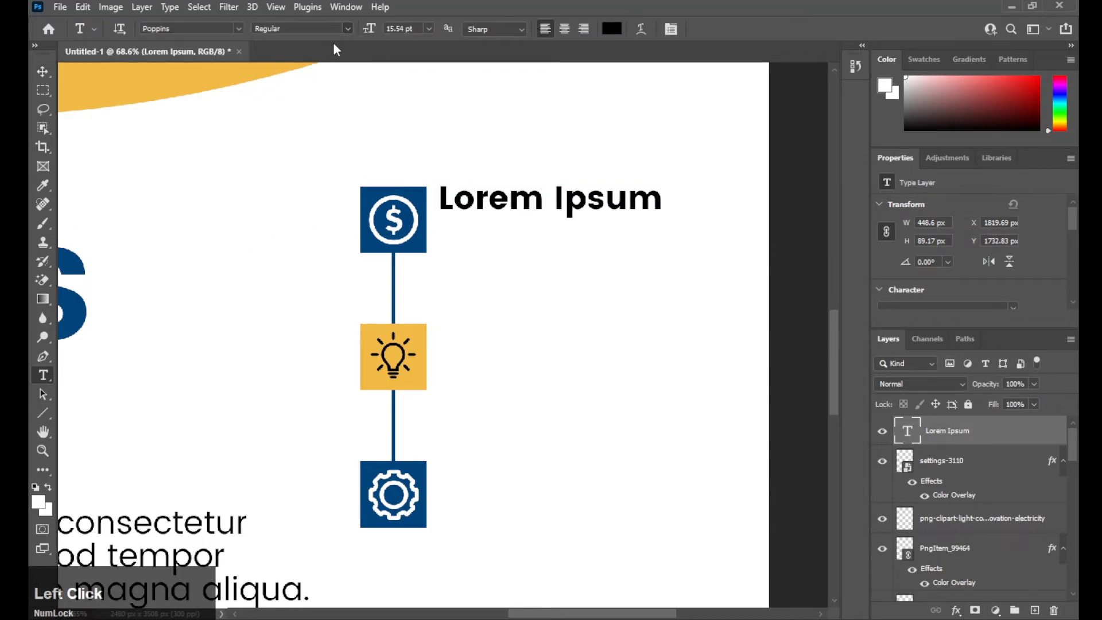
{"action": "left_click", "coordinate": [428, 29]}
{"action": "left_click", "coordinate": [429, 29]}
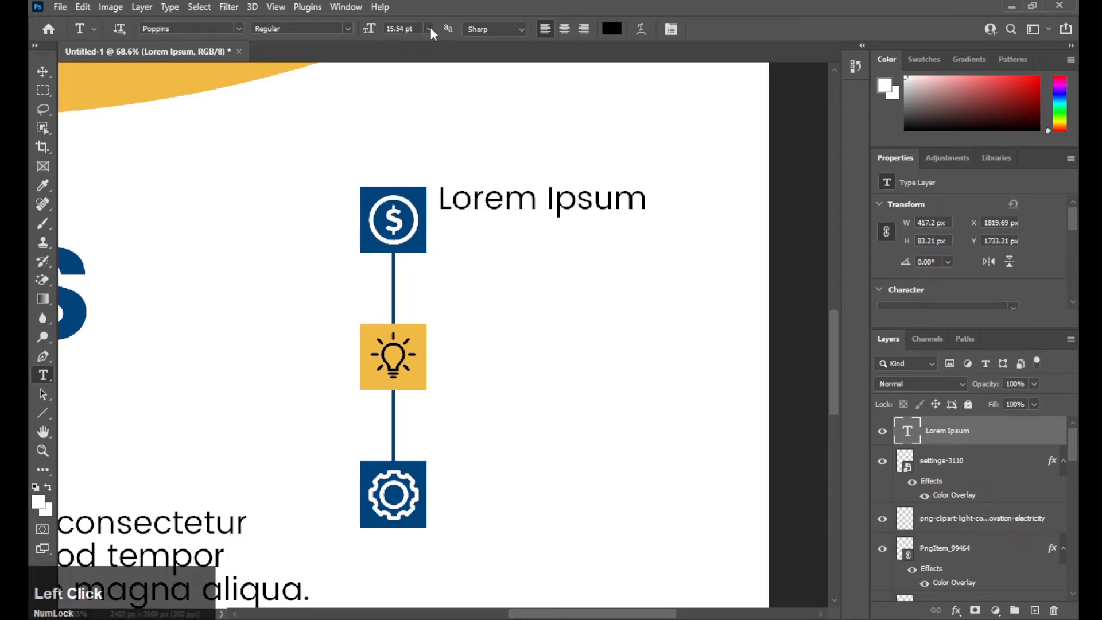
{"action": "key", "text": "ctrl+z"}
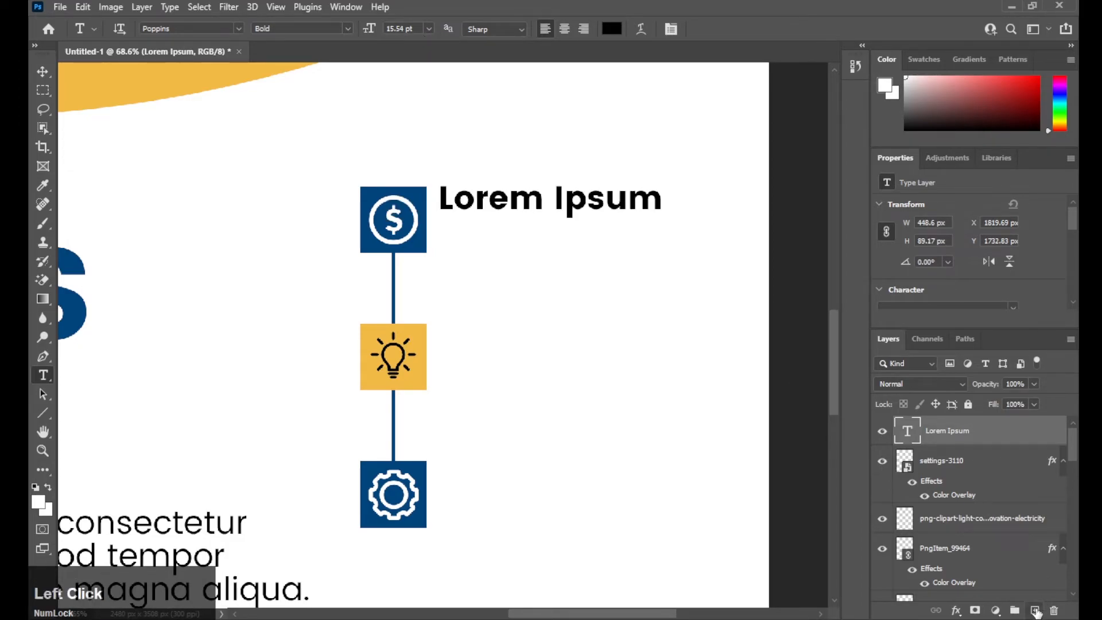
- Add a new layer and set the type to Regular, 10 pt
{"action": "left_click", "coordinate": [1036, 610]}
{"action": "left_click", "coordinate": [348, 30]}
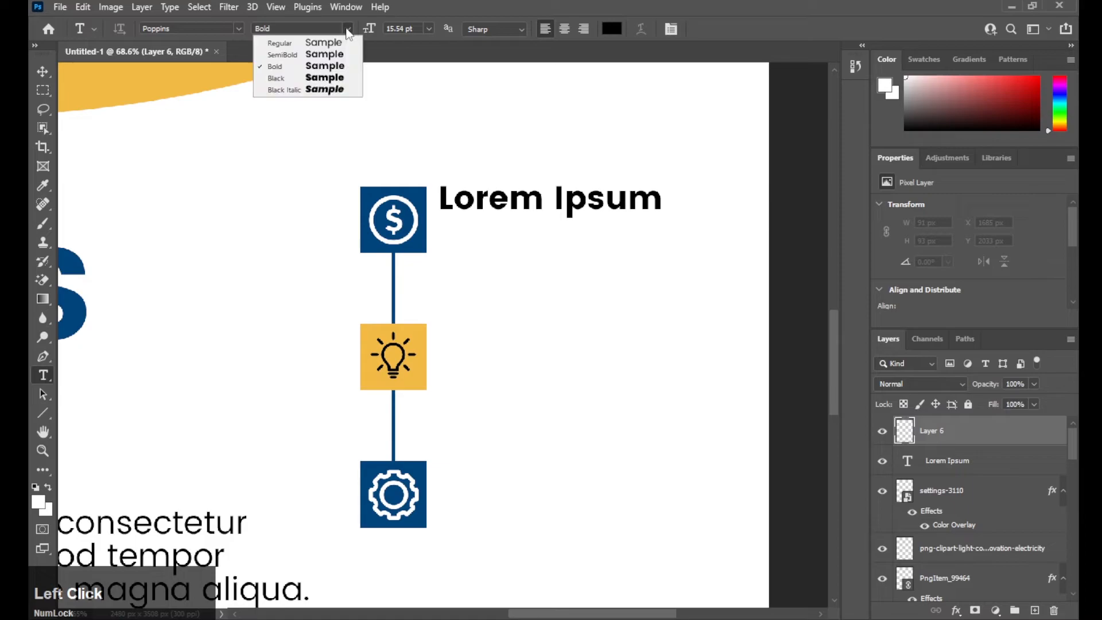
{"action": "left_click", "coordinate": [325, 43]}
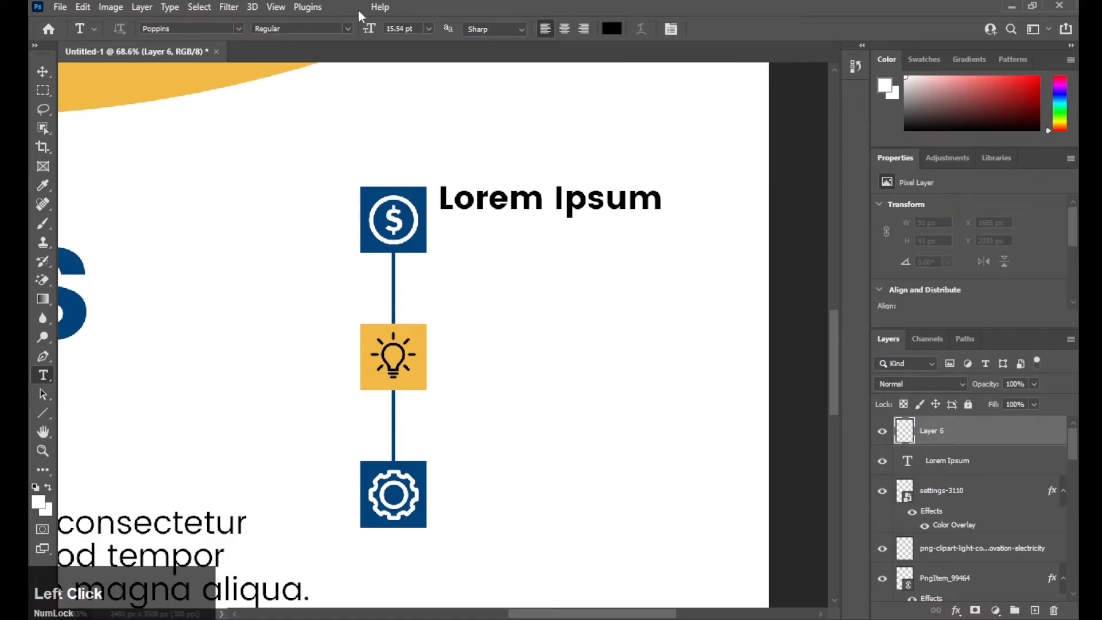
{"action": "left_click", "coordinate": [428, 29]}
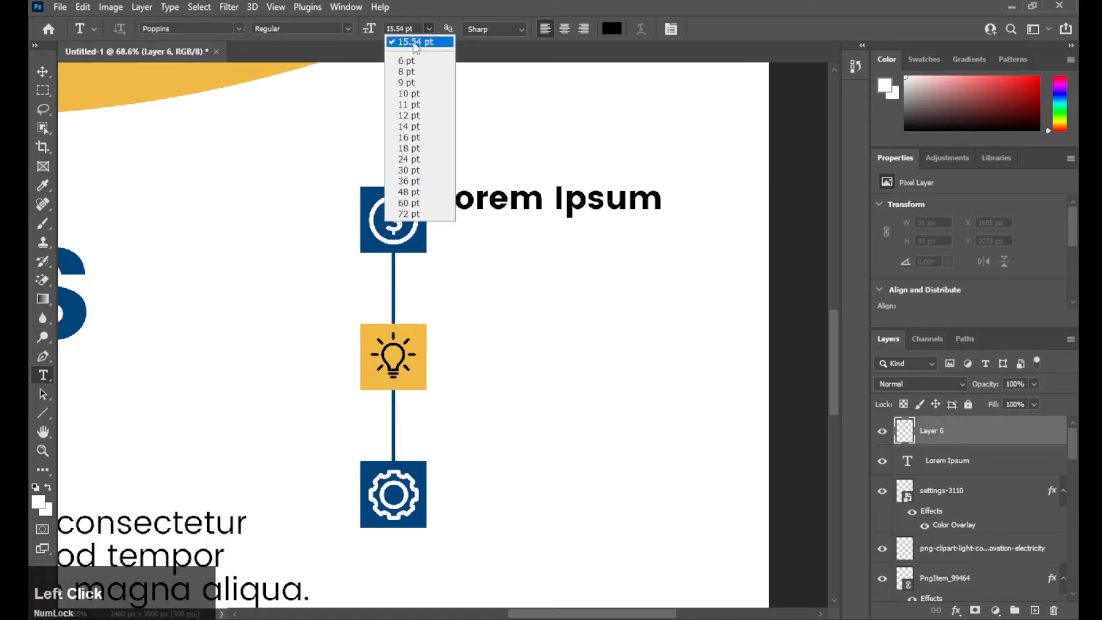
{"action": "left_click", "coordinate": [419, 93]}
{"action": "left_click_drag", "start_coordinate": [440, 218], "coordinate": [597, 281]}
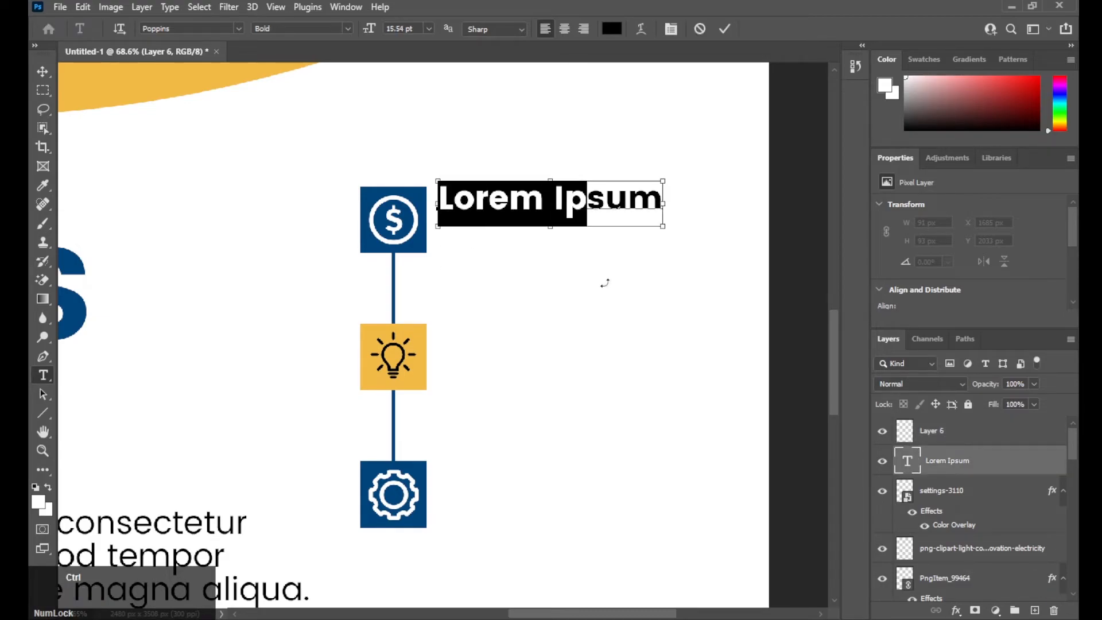
{"action": "left_click", "coordinate": [987, 470]}
{"action": "left_click", "coordinate": [972, 435]}
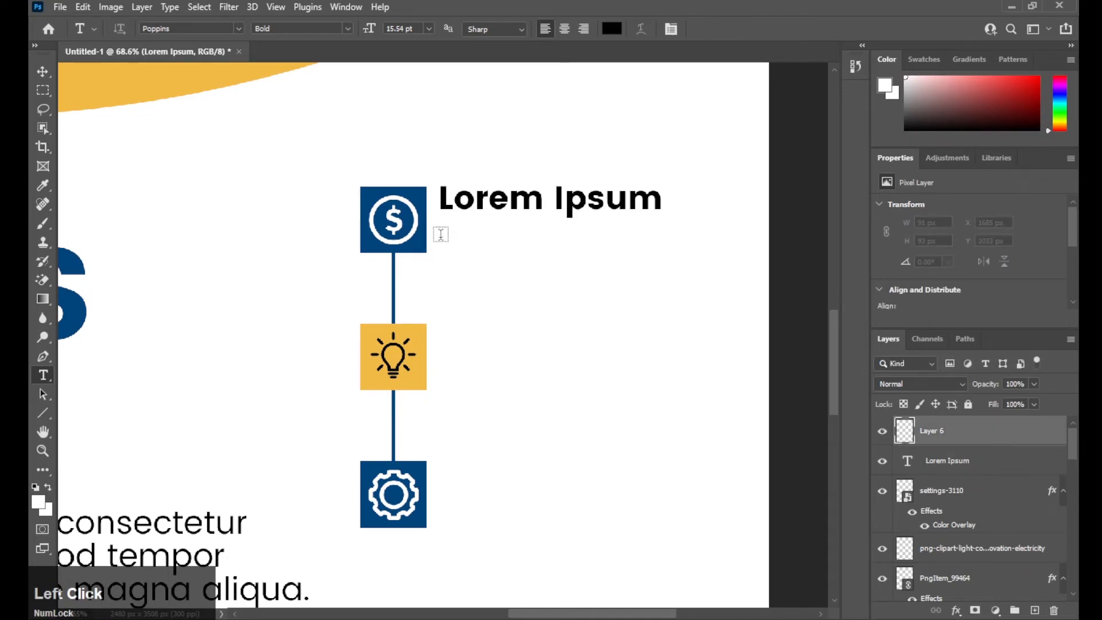
- Draw a paragraph box under the heading, then delete the resulting empty text layer
{"action": "left_click_drag", "start_coordinate": [440, 234], "coordinate": [661, 272]}
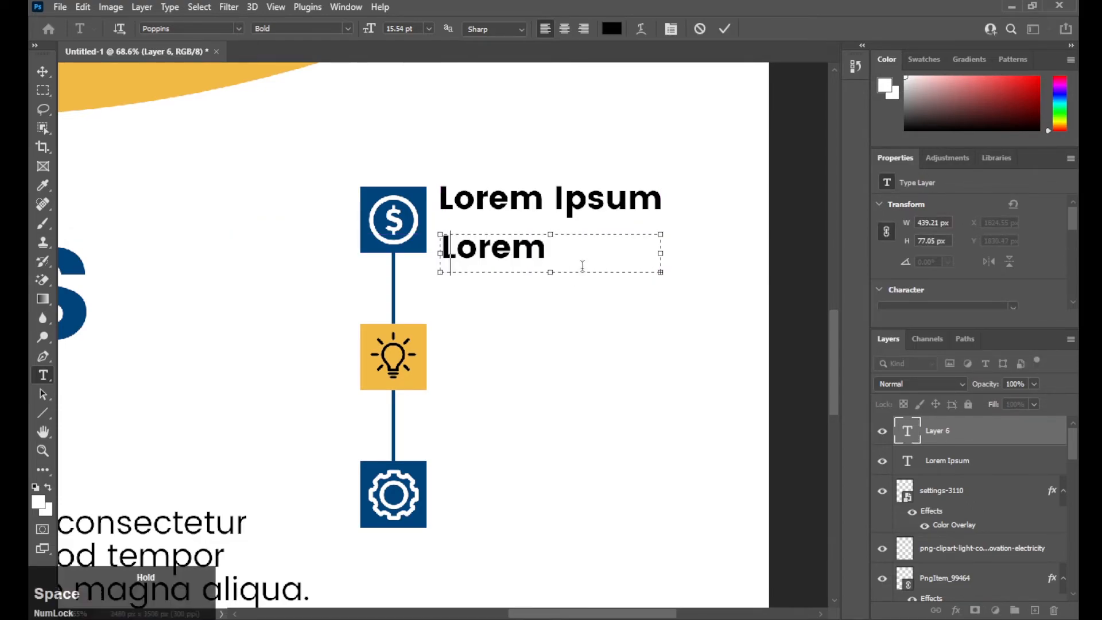
{"action": "left_click", "coordinate": [723, 26]}
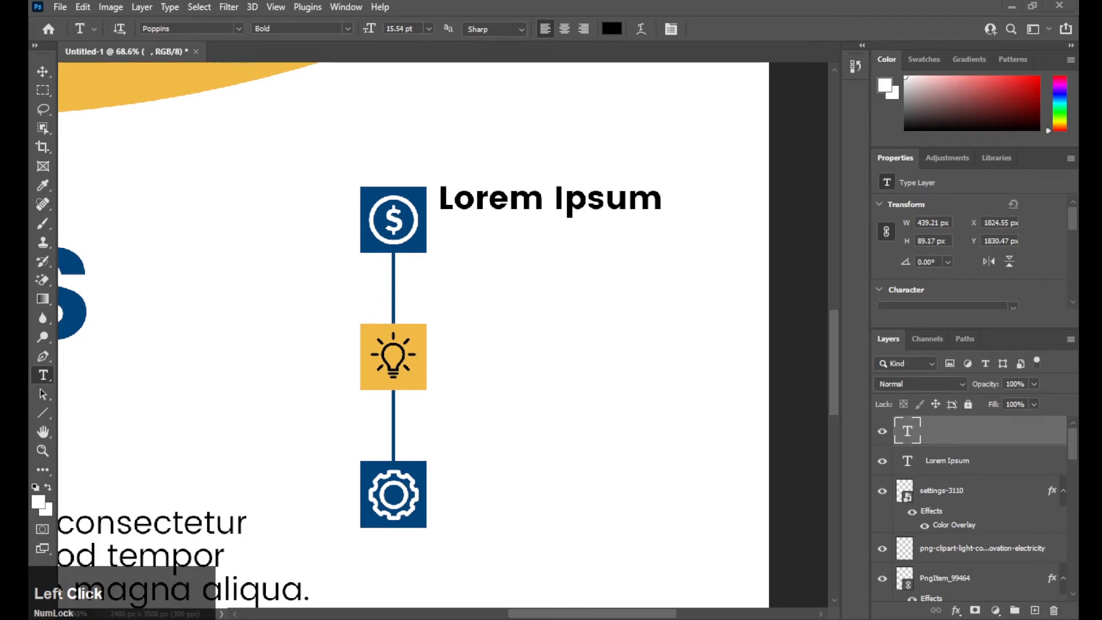
{"action": "left_click", "coordinate": [1052, 612]}
{"action": "left_click", "coordinate": [810, 550]}
{"action": "left_click", "coordinate": [1056, 612]}
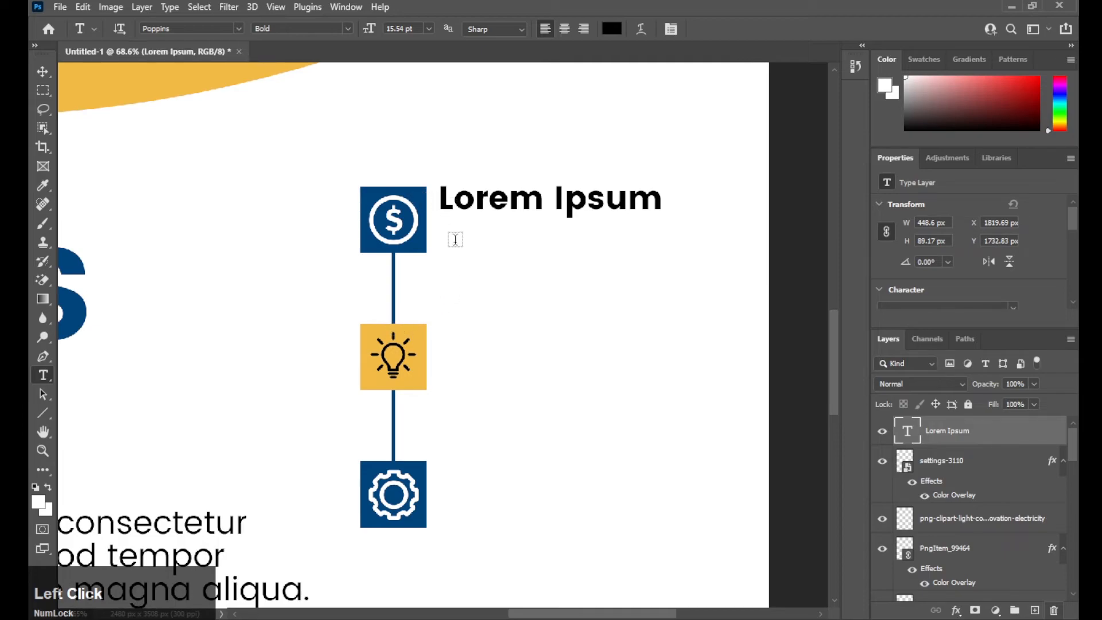
- Draw a placeholder paragraph below the heading at 6 pt with 8 pt leading
{"action": "left_click_drag", "start_coordinate": [441, 285], "coordinate": [664, 235]}
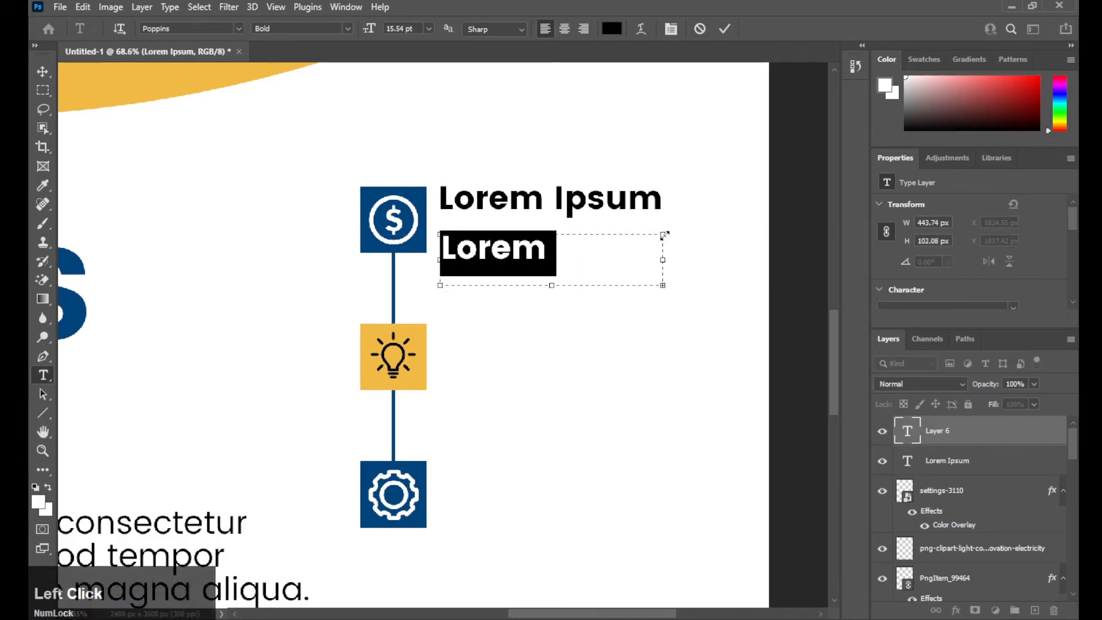
{"action": "left_click", "coordinate": [430, 28]}
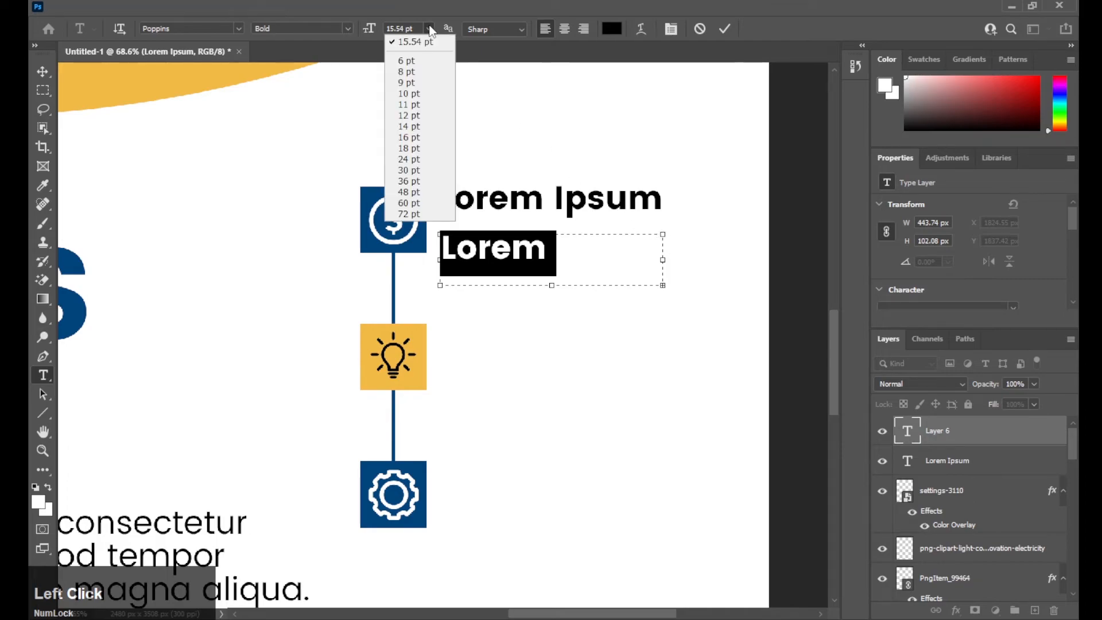
{"action": "left_click", "coordinate": [411, 62]}
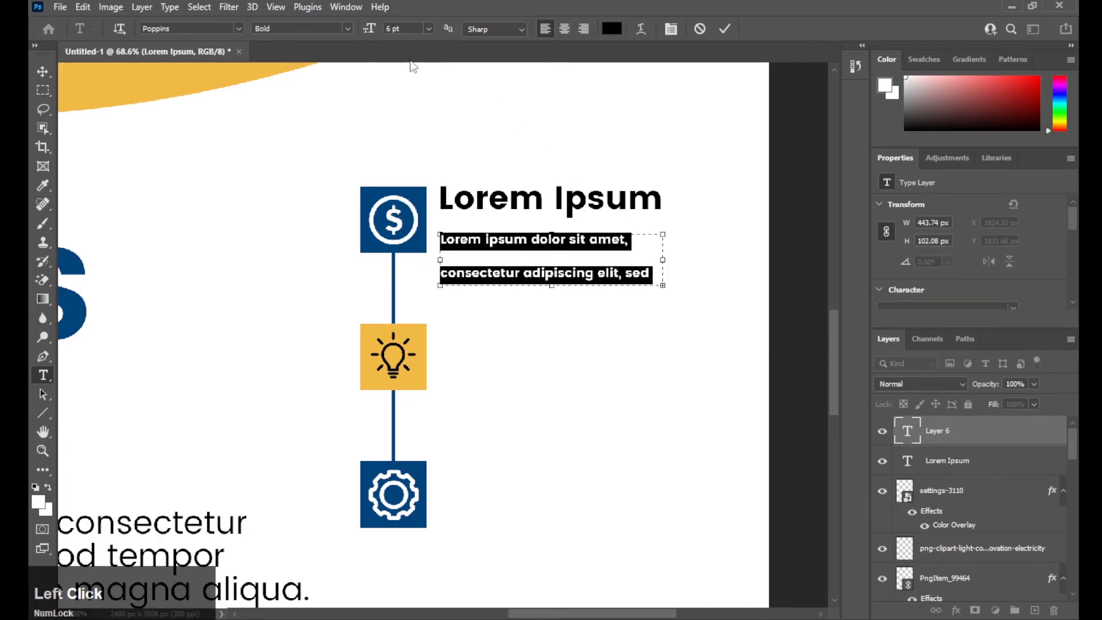
{"action": "left_click", "coordinate": [394, 29]}
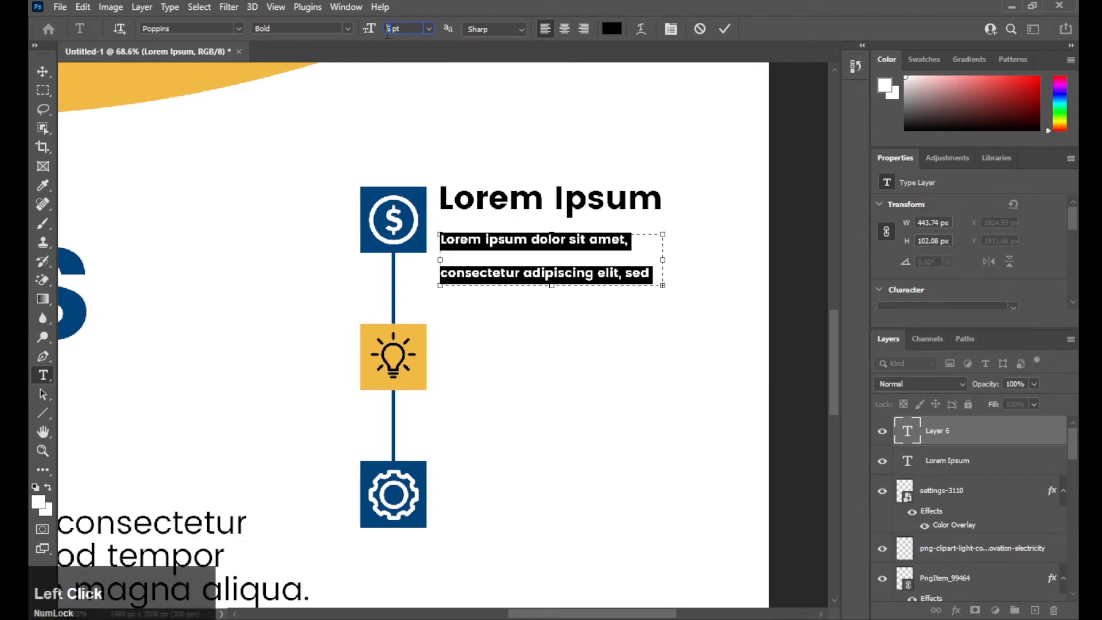
{"action": "scroll", "coordinate": [976, 247], "scroll_direction": "down", "scroll_amount": 3}
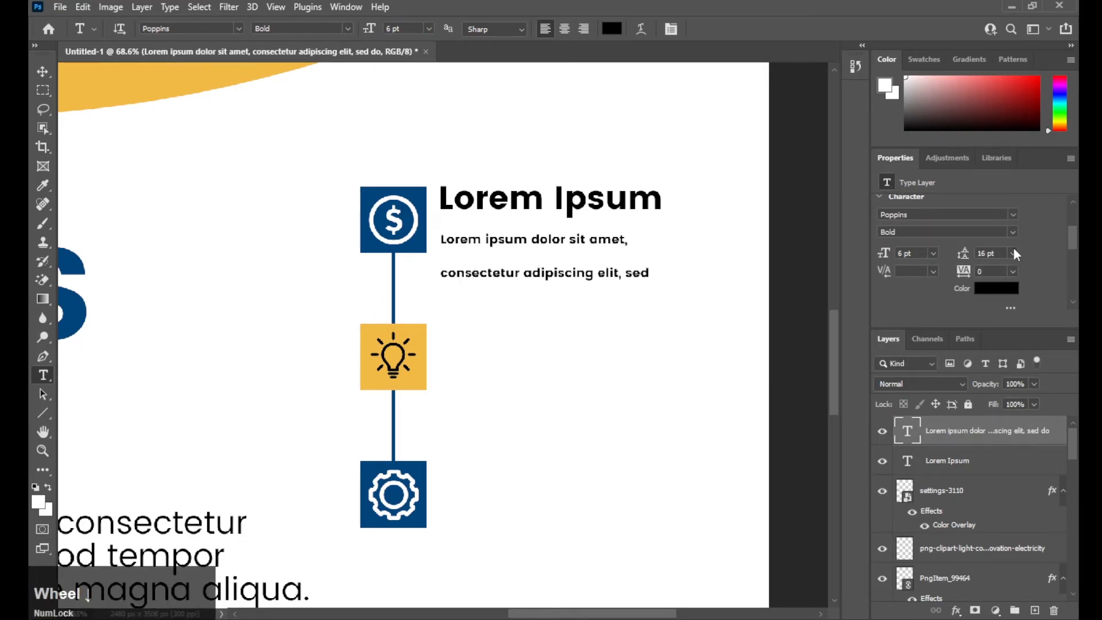
{"action": "left_click", "coordinate": [1014, 251]}
{"action": "left_click", "coordinate": [1009, 313]}
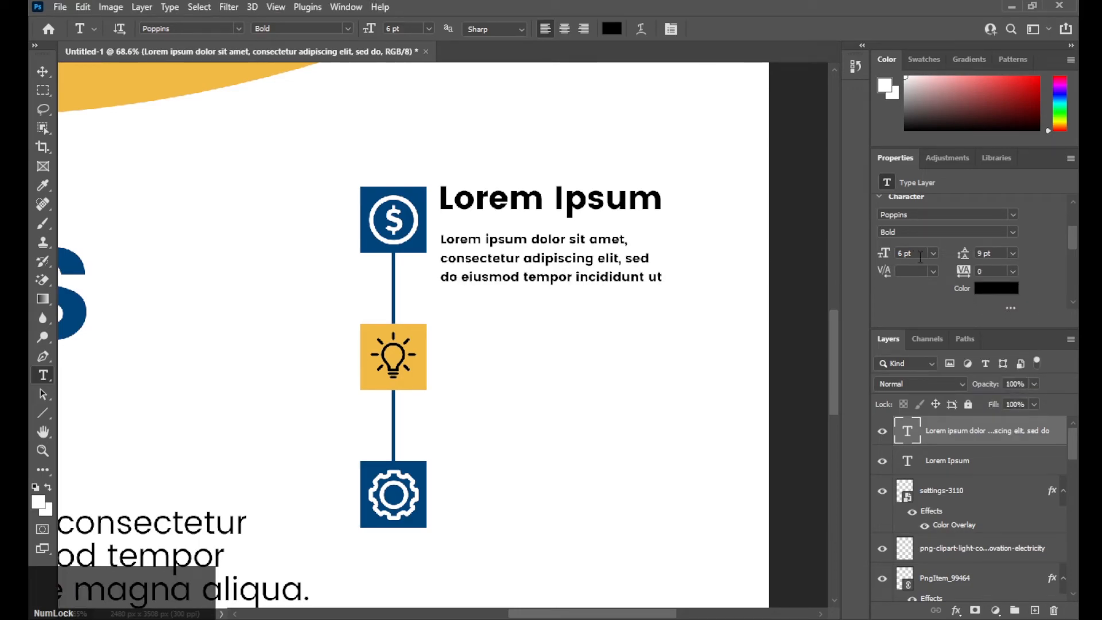
{"action": "left_click", "coordinate": [1014, 255]}
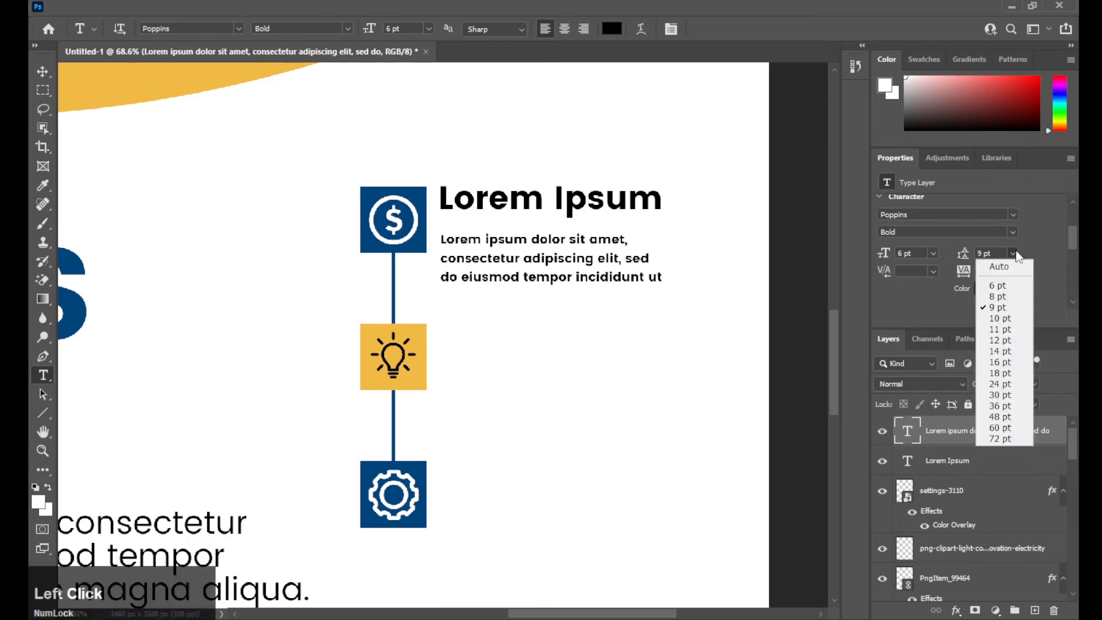
{"action": "left_click", "coordinate": [1005, 298]}
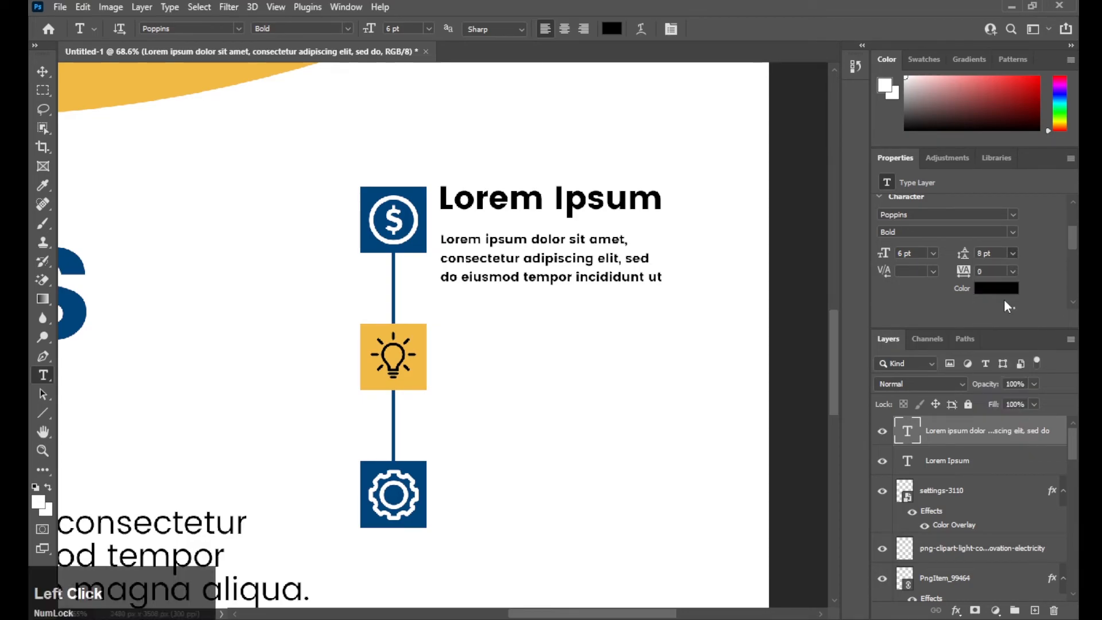
- Make the paragraph Regular weight and nudge it up toward the heading
{"action": "key", "text": "v"}
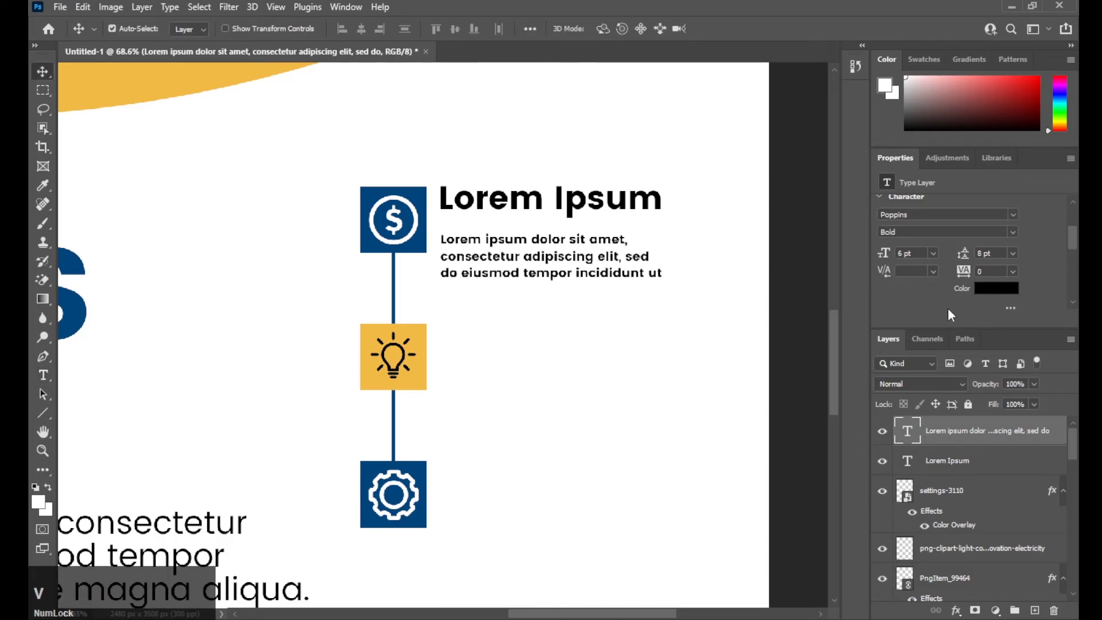
{"action": "left_click", "coordinate": [1011, 232]}
{"action": "left_click", "coordinate": [956, 249]}
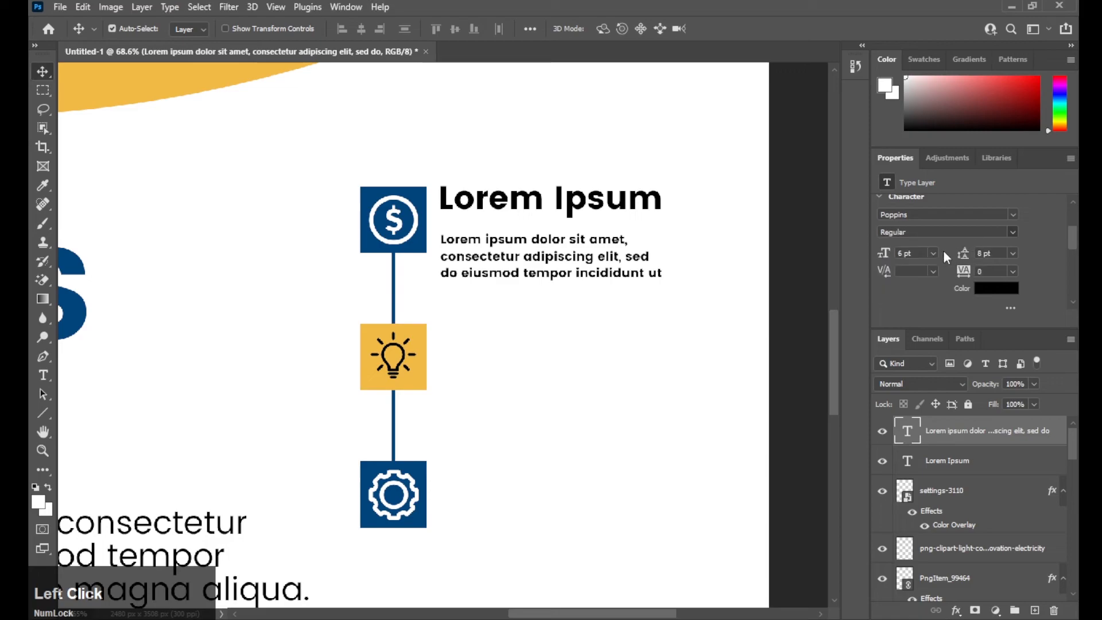
{"action": "left_click_drag", "start_coordinate": [505, 244], "coordinate": [502, 236]}
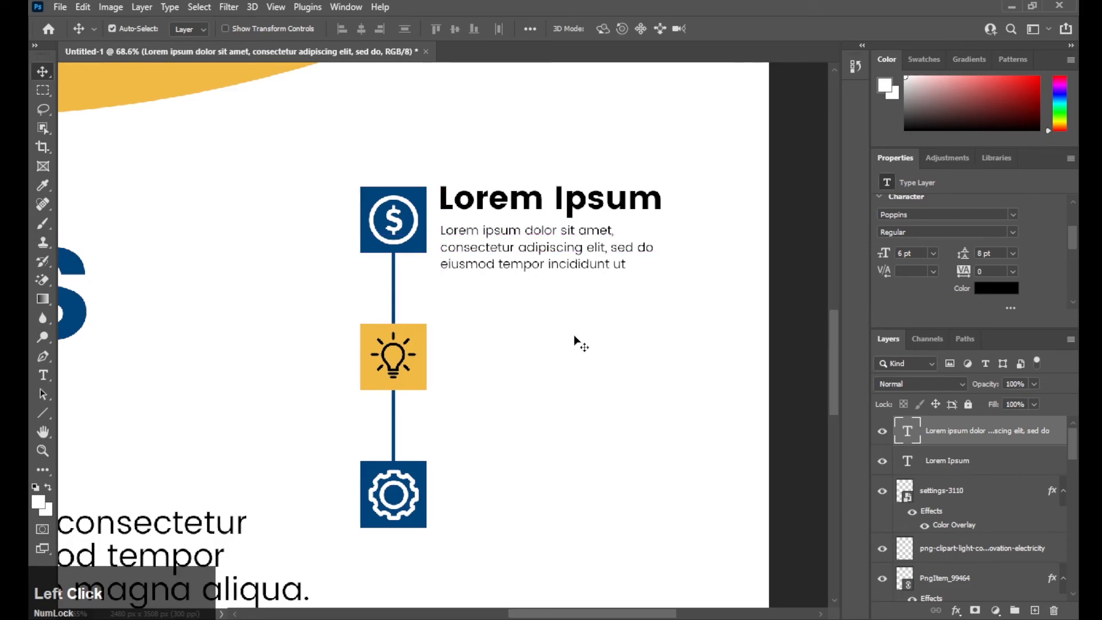
- Duplicate the heading and paragraph and move the copy beside the lightbulb icon
{"action": "left_click", "coordinate": [517, 198], "text": "shift"}
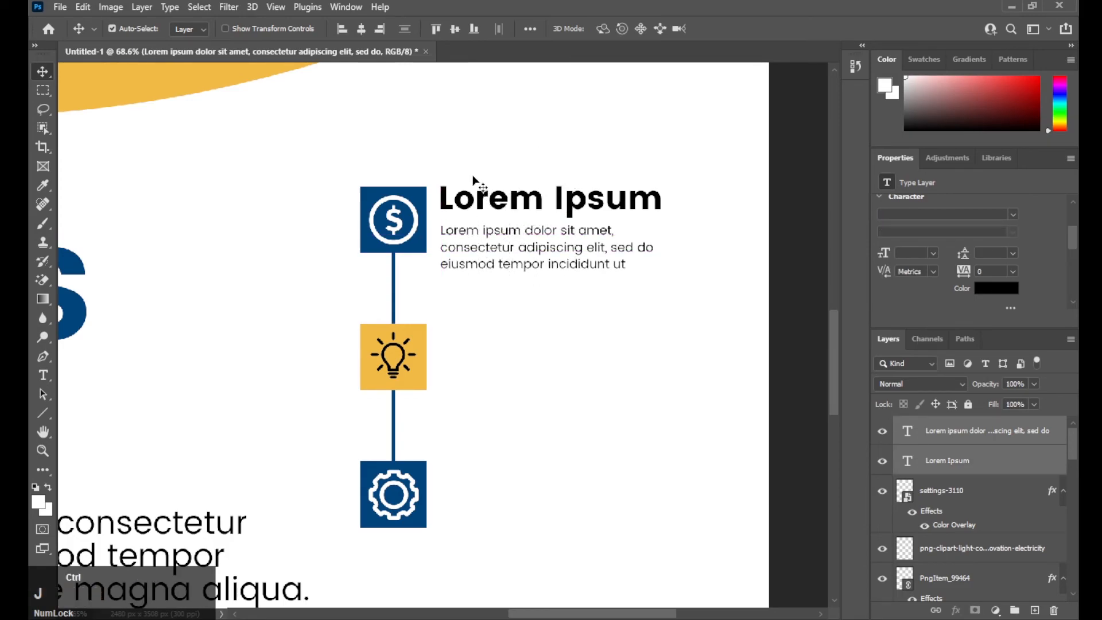
{"action": "key", "text": "ctrl+j"}
{"action": "key", "text": "ctrl+t"}
{"action": "left_click_drag", "start_coordinate": [526, 205], "coordinate": [521, 340]}
{"action": "left_click_drag", "start_coordinate": [606, 243], "coordinate": [603, 154]}
{"action": "left_click", "coordinate": [758, 34]}
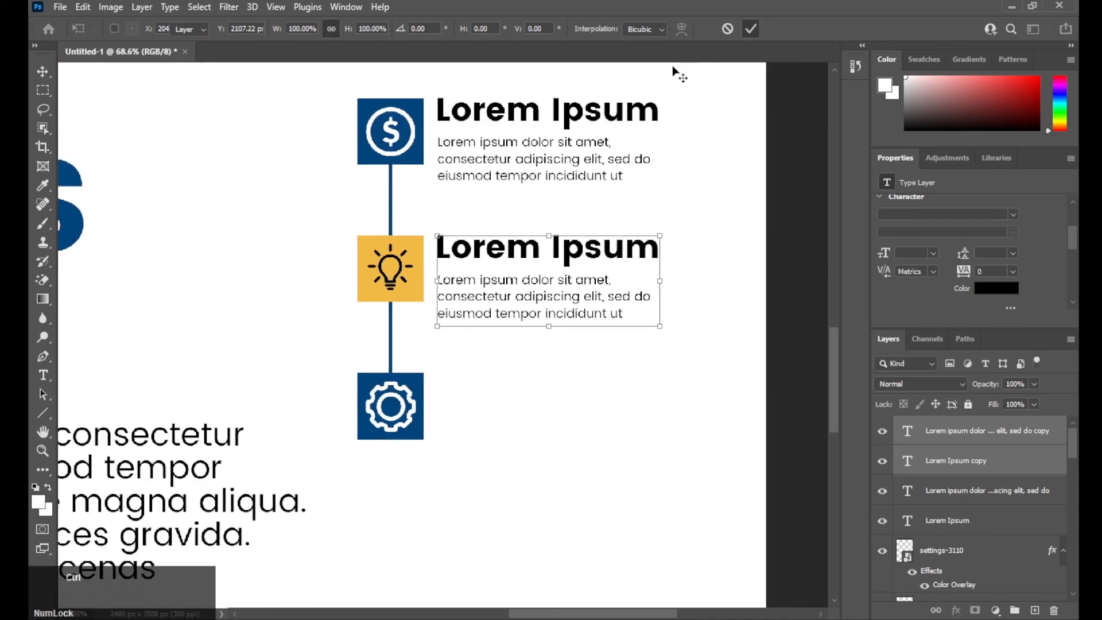
- Duplicate the text again and place the second copy beside the gear icon
{"action": "key", "text": "ctrl+alt+t"}
{"action": "left_click_drag", "start_coordinate": [479, 267], "coordinate": [485, 395]}
{"action": "left_click", "coordinate": [757, 29]}
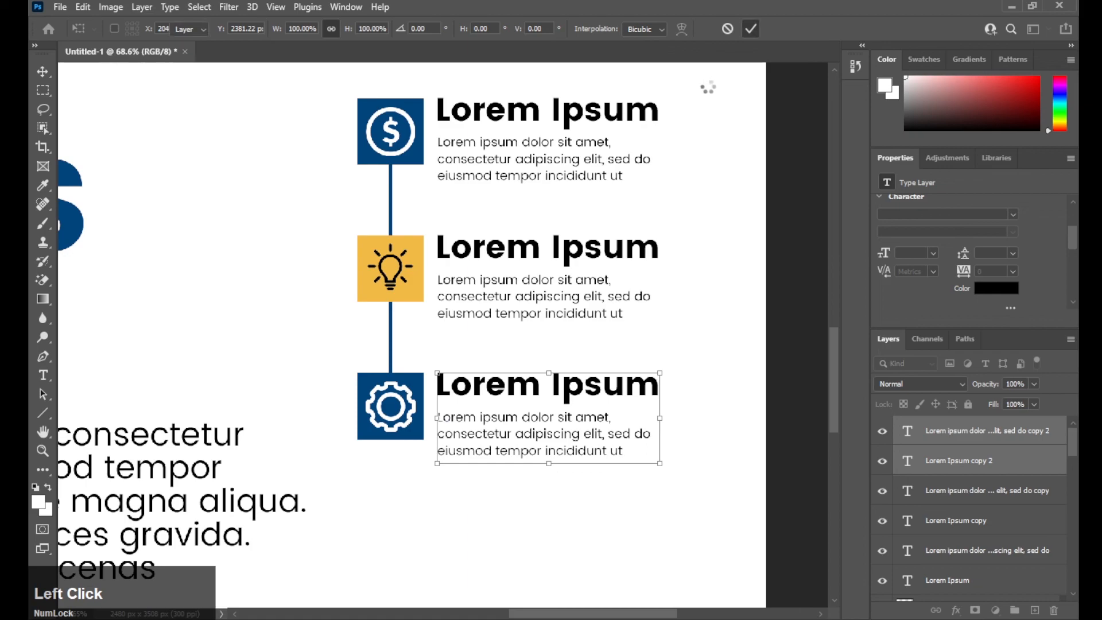
{"action": "scroll", "coordinate": [395, 208], "scroll_direction": "down", "scroll_amount": 1}
- Zoom out and pan to centre the full flyer, from photo header to footer
{"action": "scroll", "coordinate": [396, 207], "scroll_direction": "down", "scroll_amount": 5}
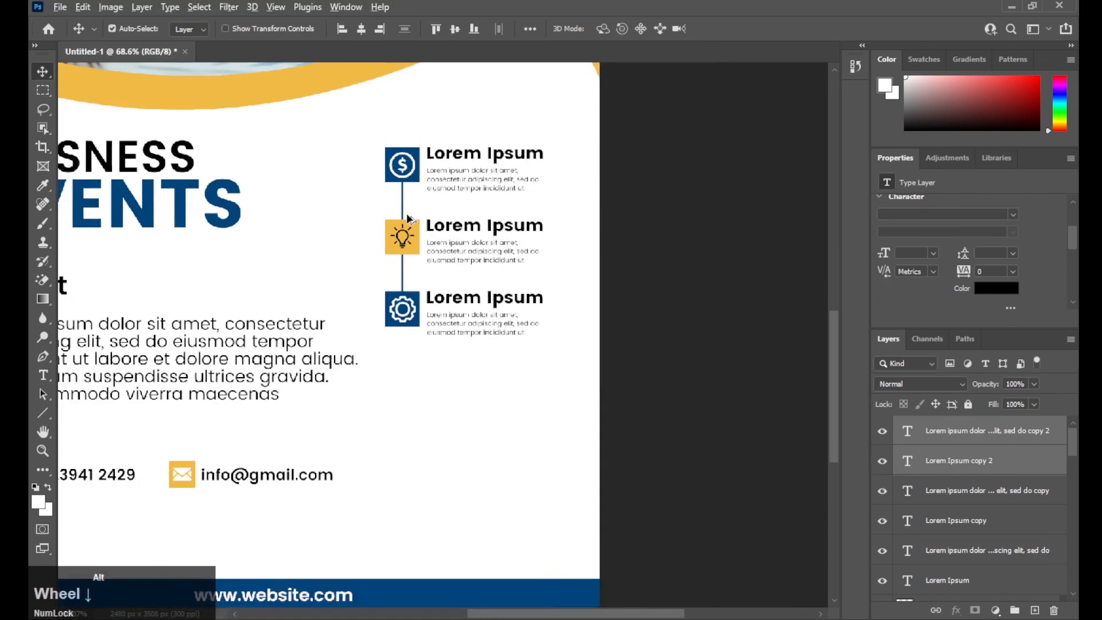
{"action": "left_click_drag", "start_coordinate": [421, 190], "coordinate": [532, 294]}
{"action": "scroll", "coordinate": [534, 298], "scroll_direction": "down", "scroll_amount": 2}
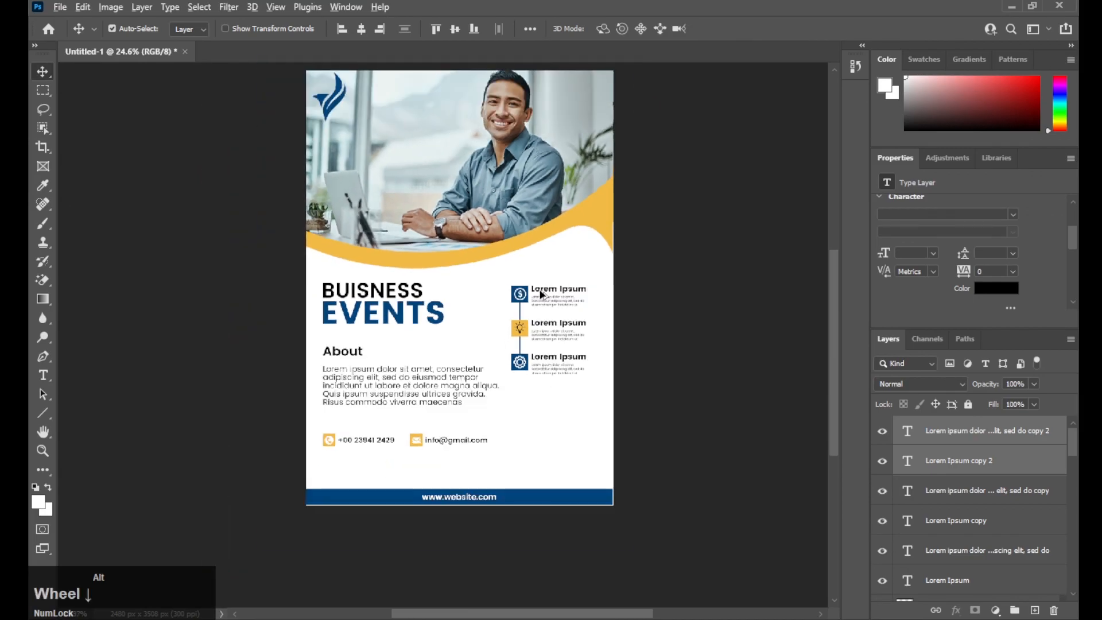
{"action": "left_click_drag", "start_coordinate": [637, 238], "coordinate": [660, 270]}
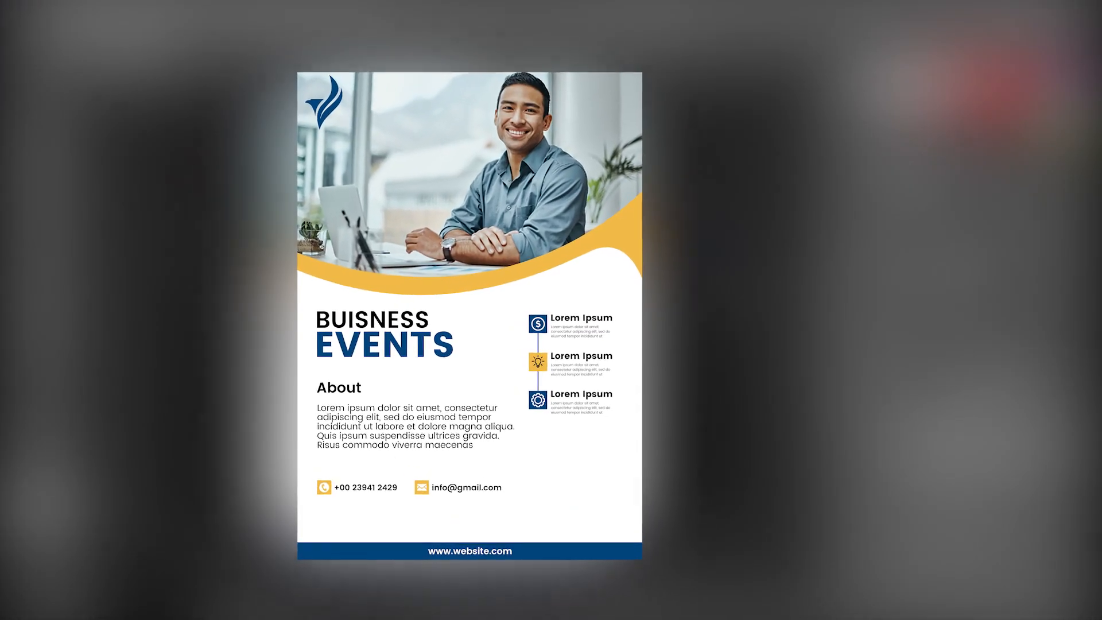